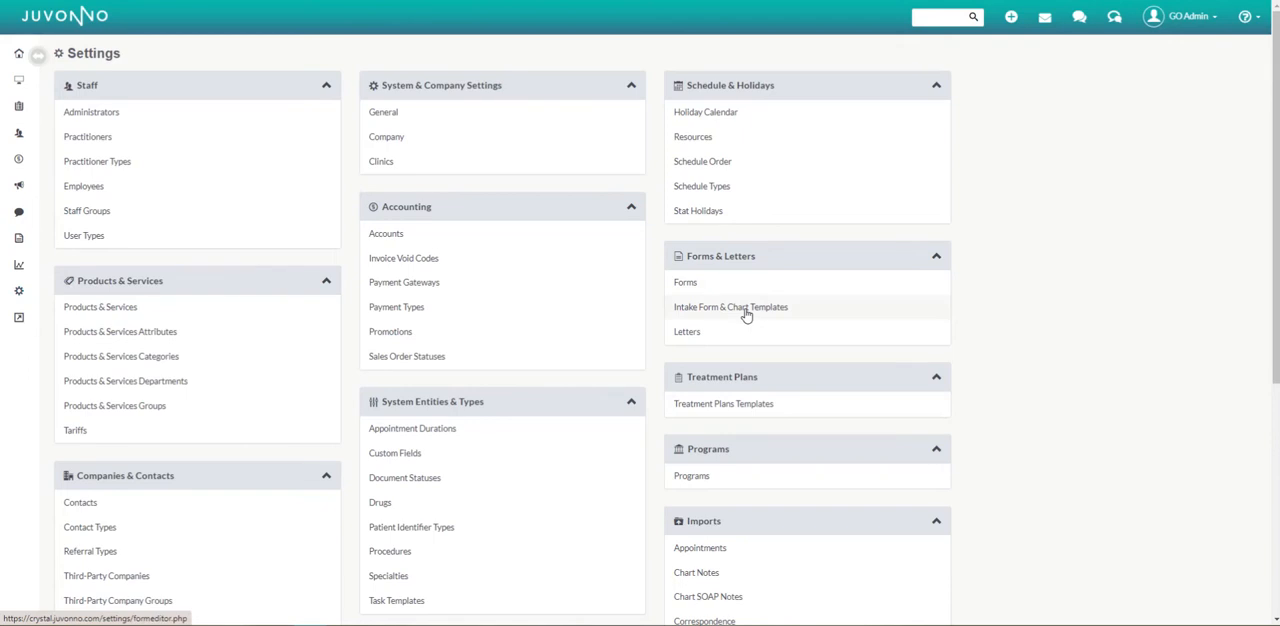
Create a new intake form template with the form name TESTING 123 and TESTING123 as both its tab name and description.
left_click(746, 315)
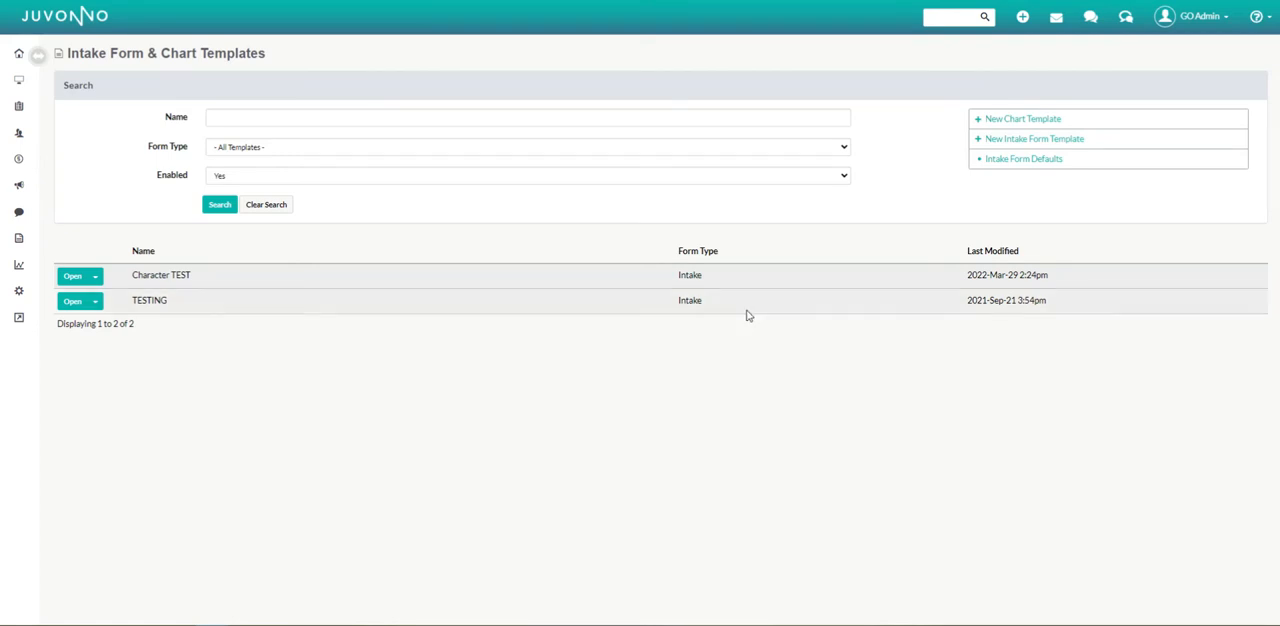
left_click(1020, 140)
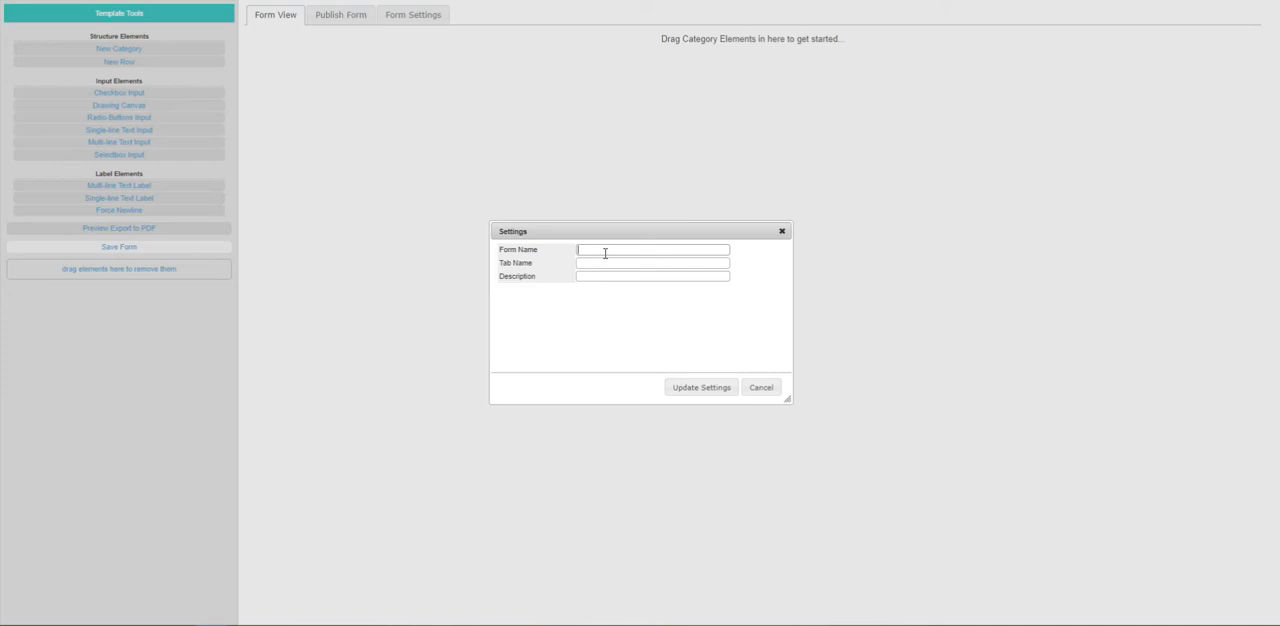
type("TESTING 123")
key("Tab")
type("TESTING123")
key("Tab")
type("TESTING123")
left_click(612, 263)
left_click(612, 276)
left_click(703, 393)
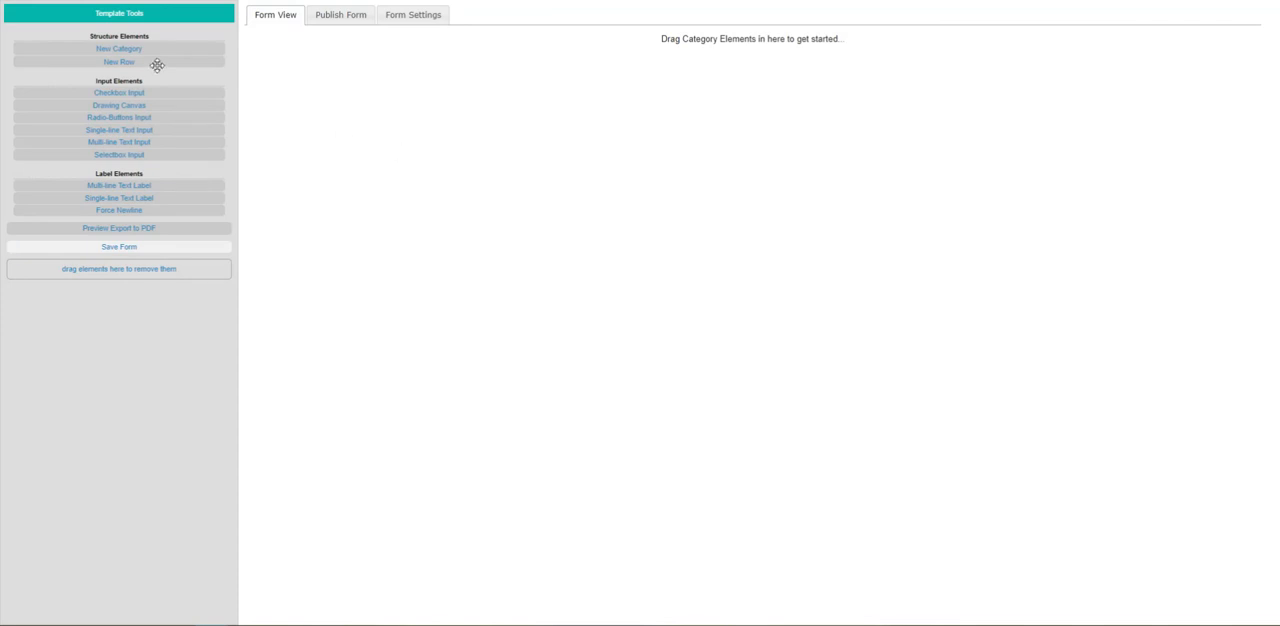
Add a category containing one empty row to the form and title the category Health History.
left_click_drag(163, 48, 305, 40)
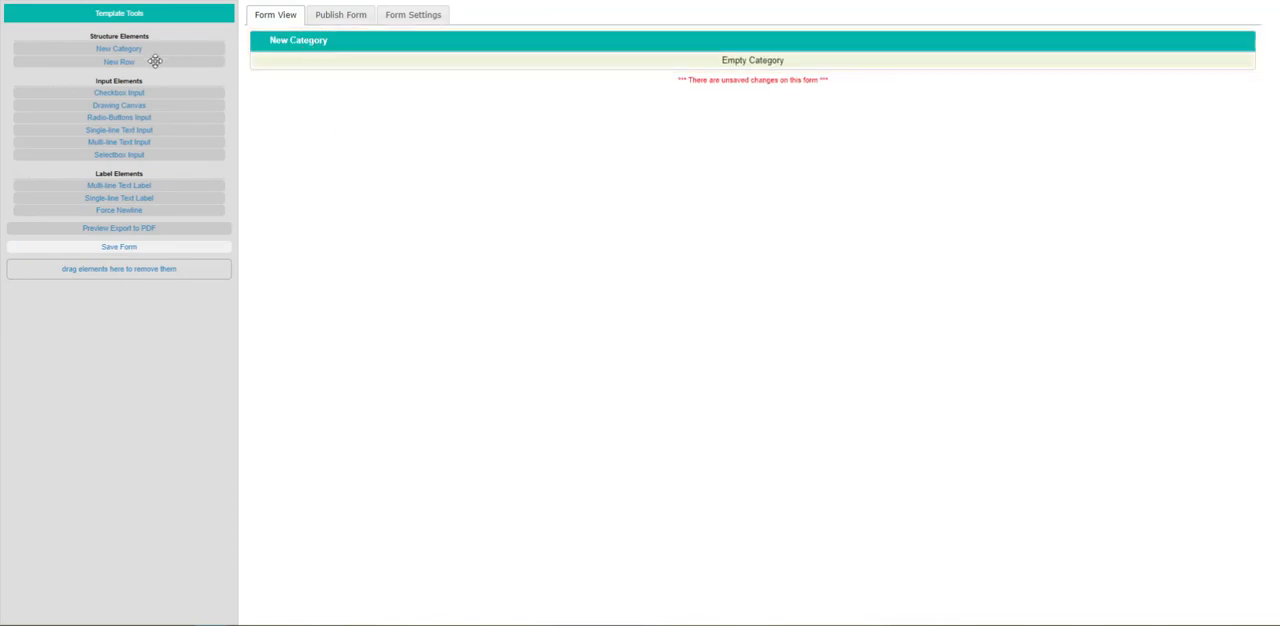
left_click_drag(157, 61, 305, 75)
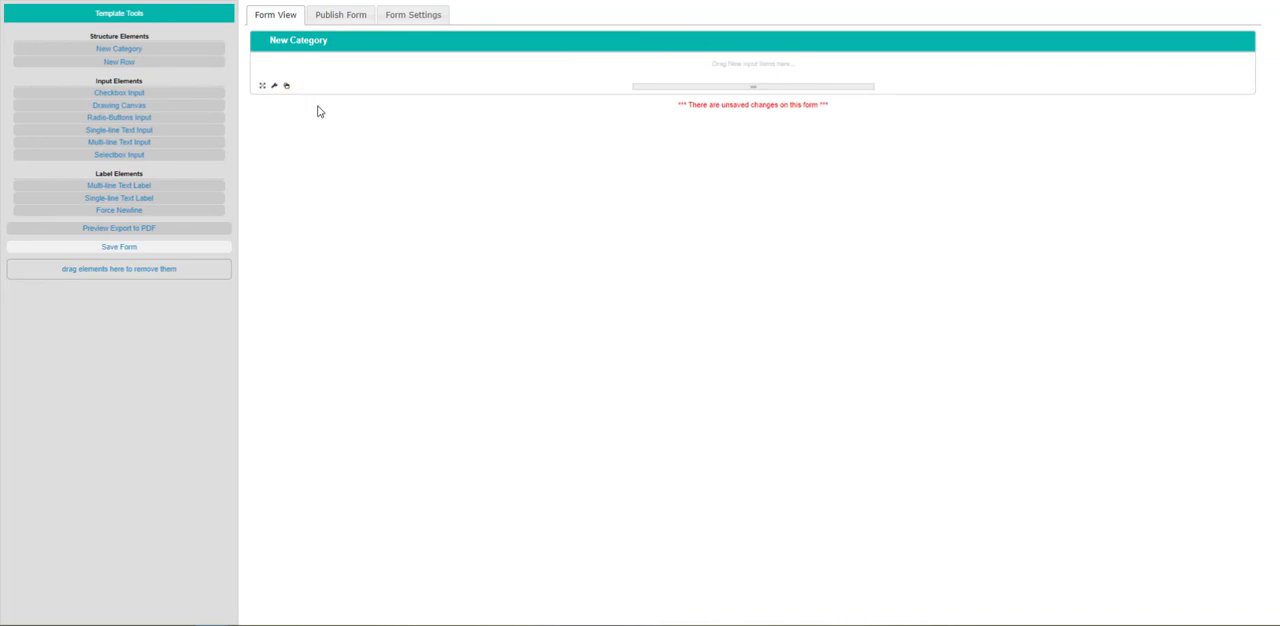
double_click(298, 51)
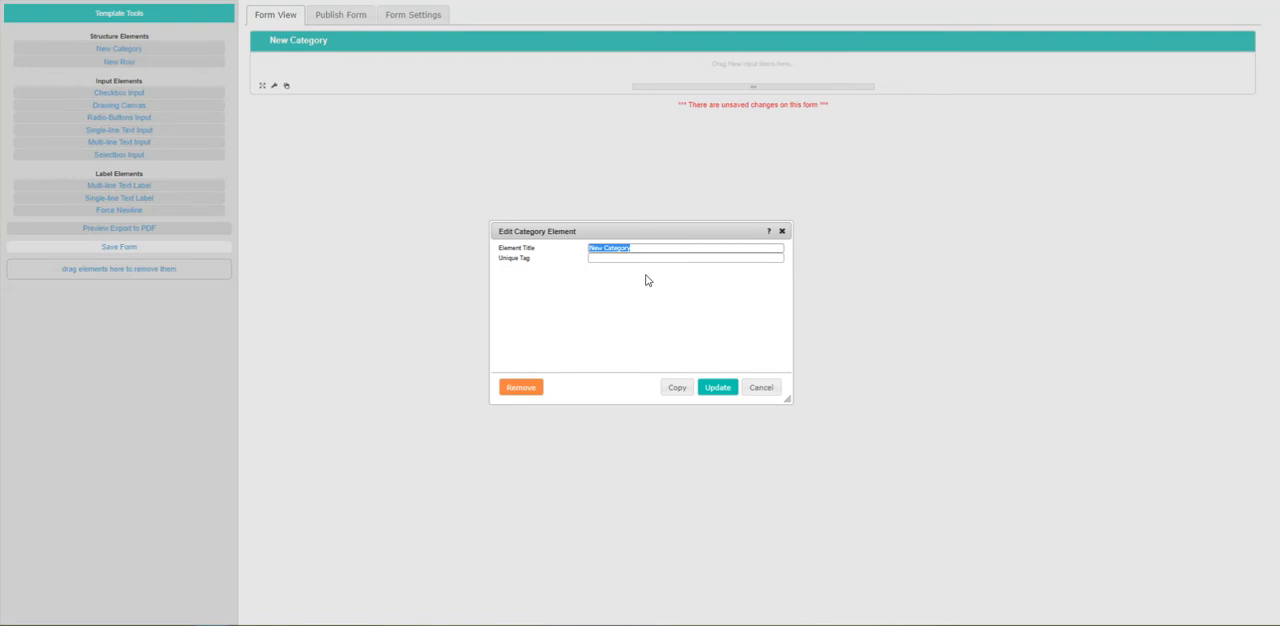
type("Health Histo")
type("tory")
left_click(705, 385)
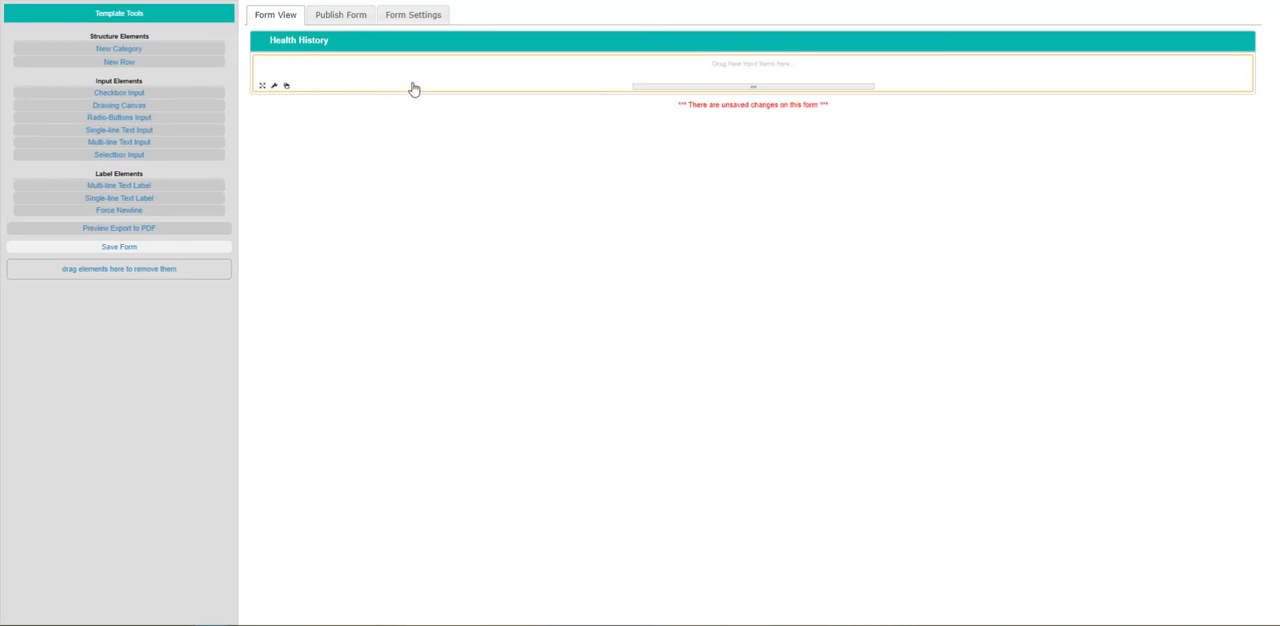
Split the Health History row into two columns.
left_click(274, 87)
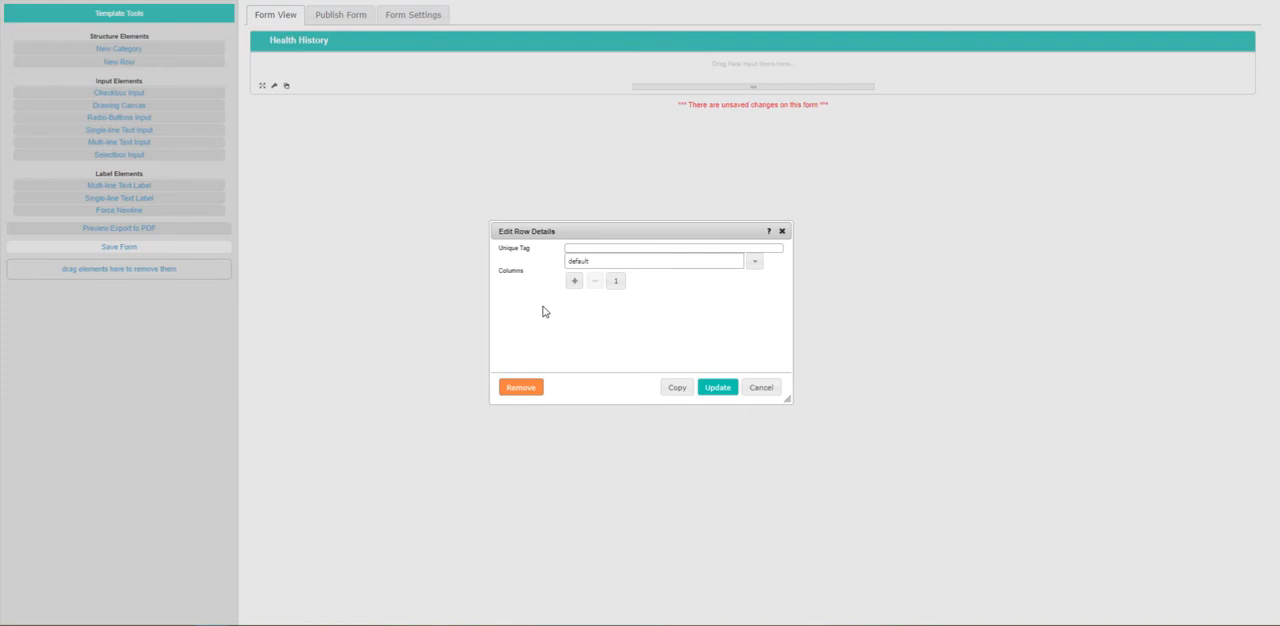
left_click(575, 281)
left_click(717, 387)
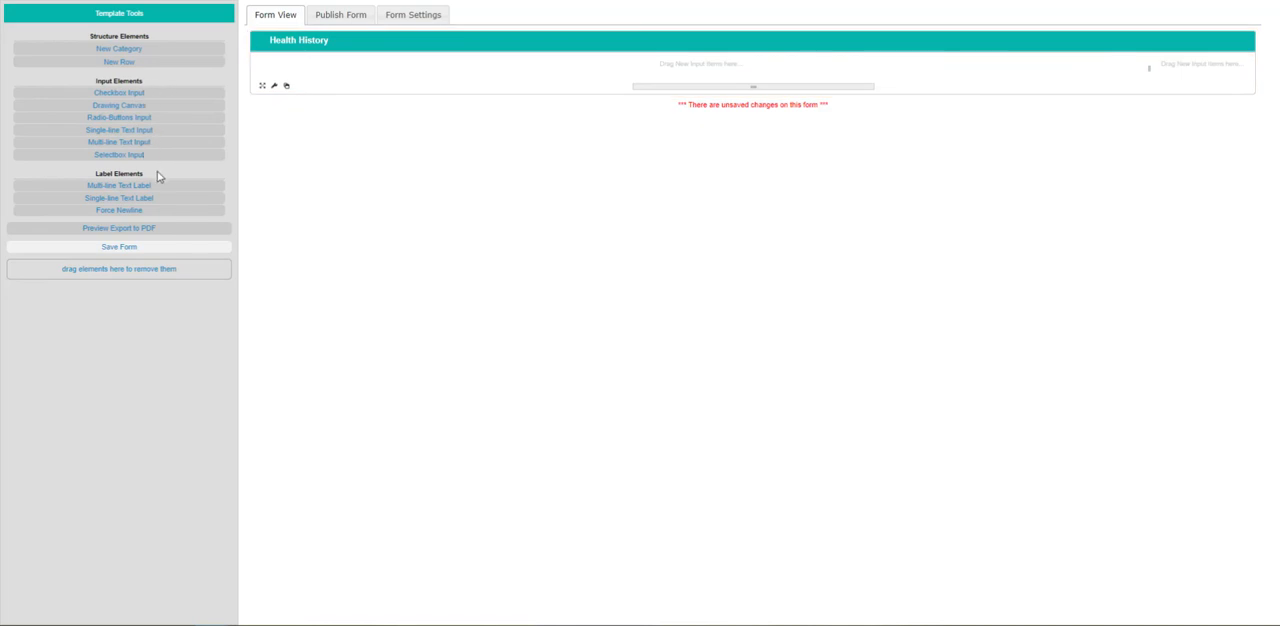
Add a checkbox titled Miss to the first column of the Health History row and tick it.
left_click_drag(154, 93, 315, 70)
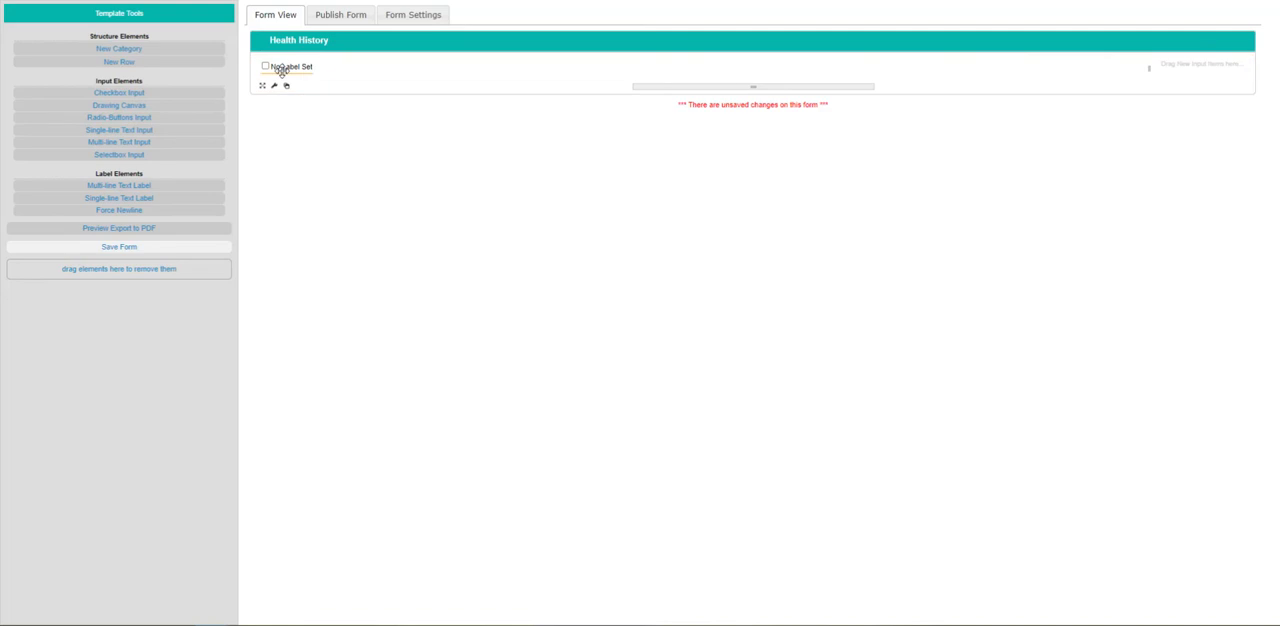
left_click(284, 68)
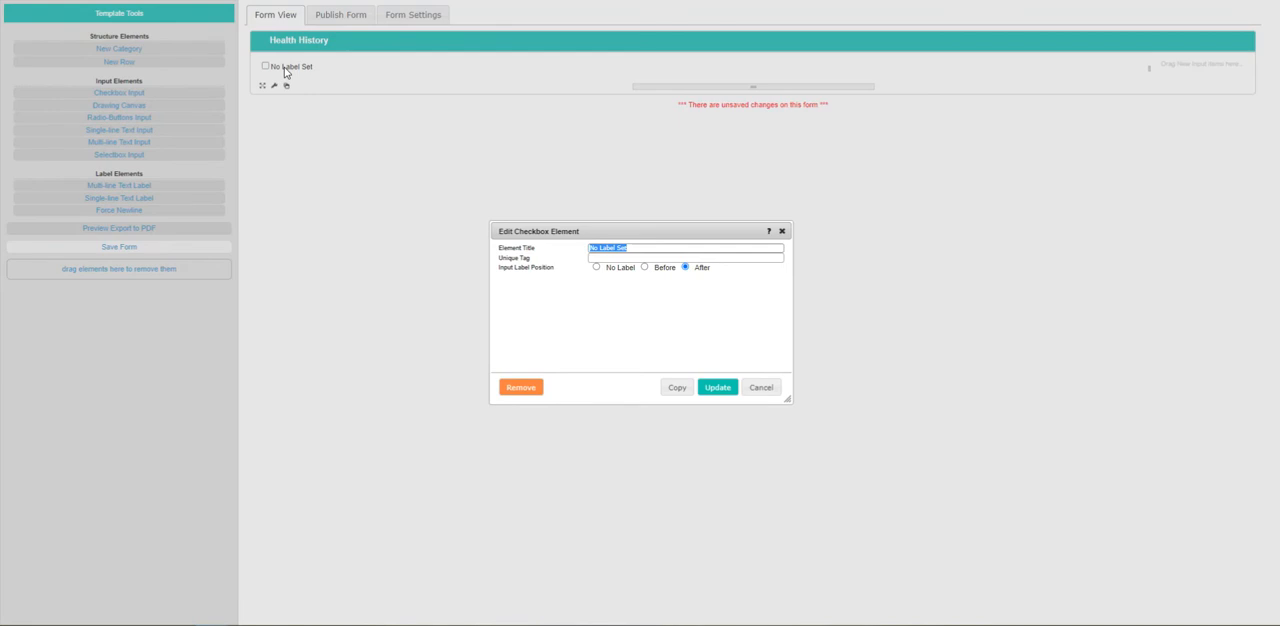
key("BackSpace")
type("iss")
left_click(718, 389)
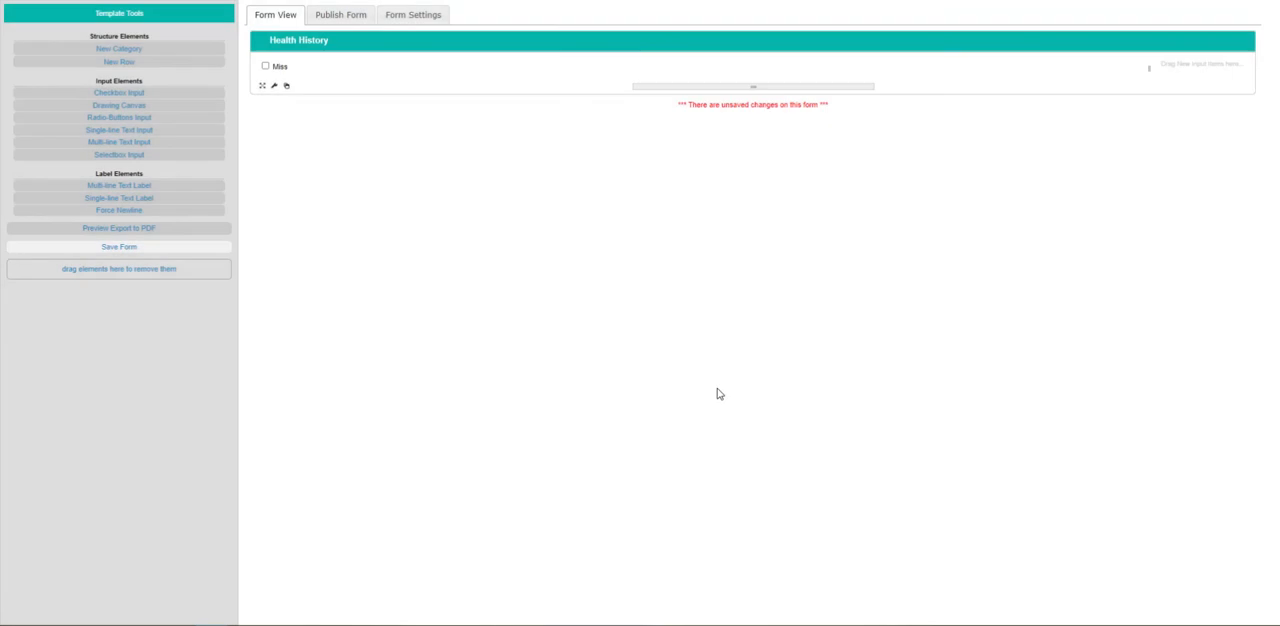
left_click(265, 66)
Add a third column to the Miss checkbox row and narrow the first column to fit closely around the checkbox.
left_click_drag(122, 119, 274, 95)
left_click(273, 89)
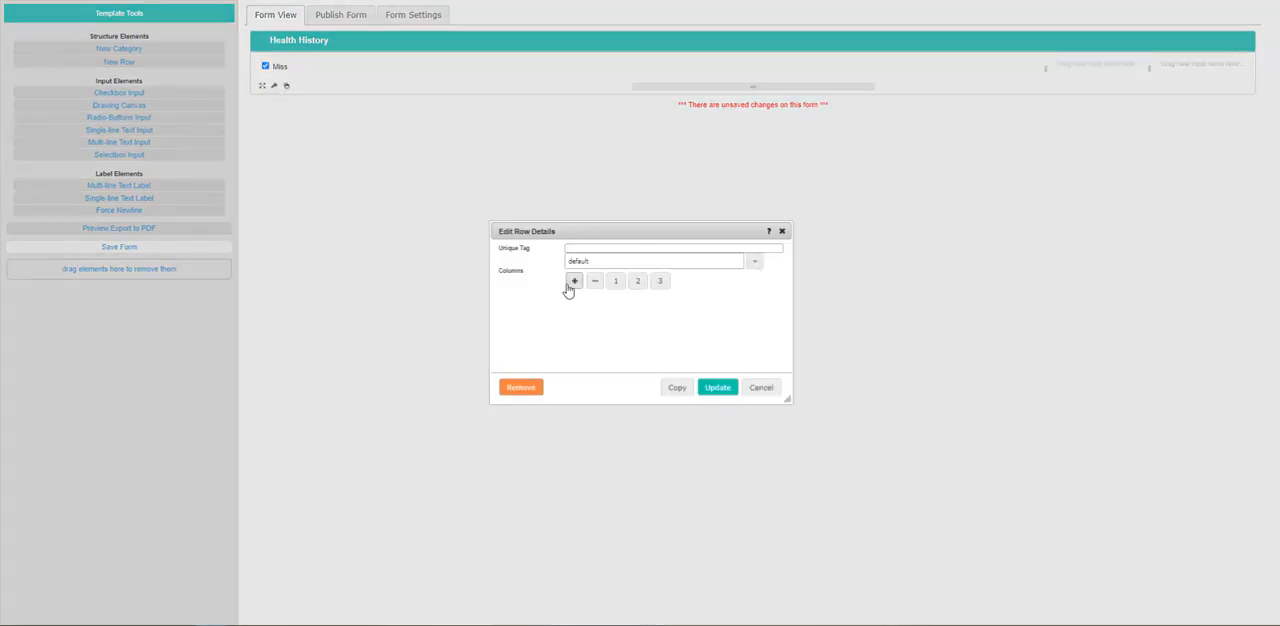
left_click(703, 394)
left_click_drag(1046, 70, 372, 88)
Place two radio buttons side by side in the middle column and title them 0 and 1.
left_click_drag(112, 118, 422, 64)
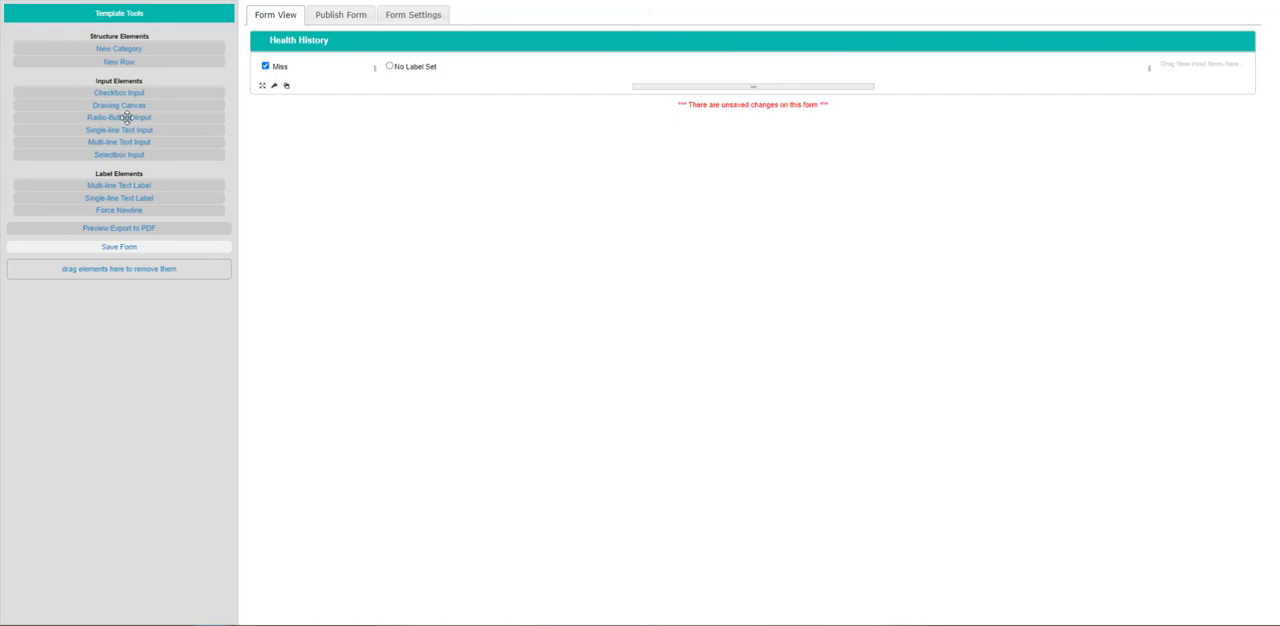
left_click_drag(124, 117, 487, 88)
left_click(409, 70)
key("ctrl+a")
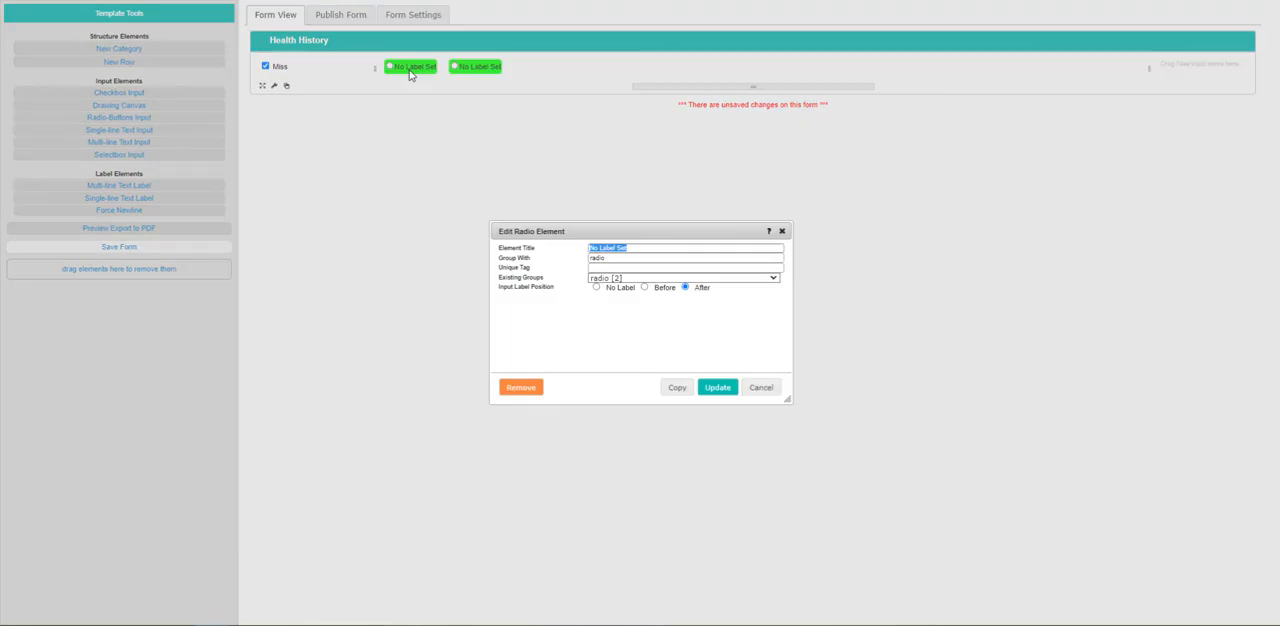
type("0")
left_click(717, 388)
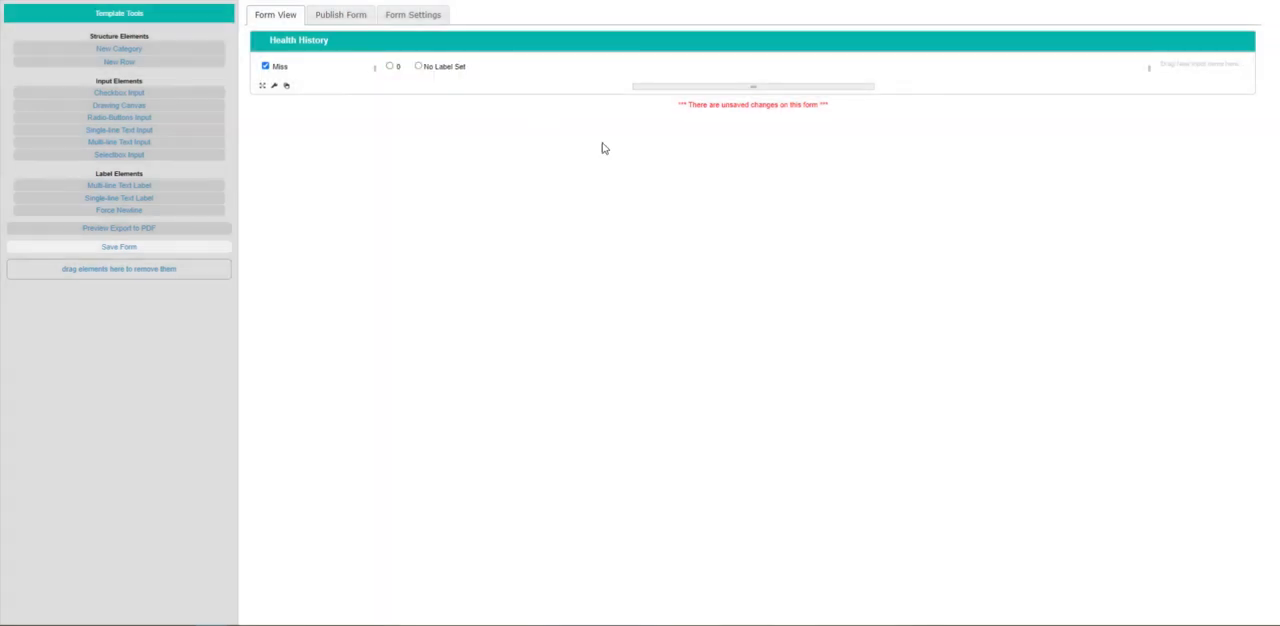
left_click(444, 67)
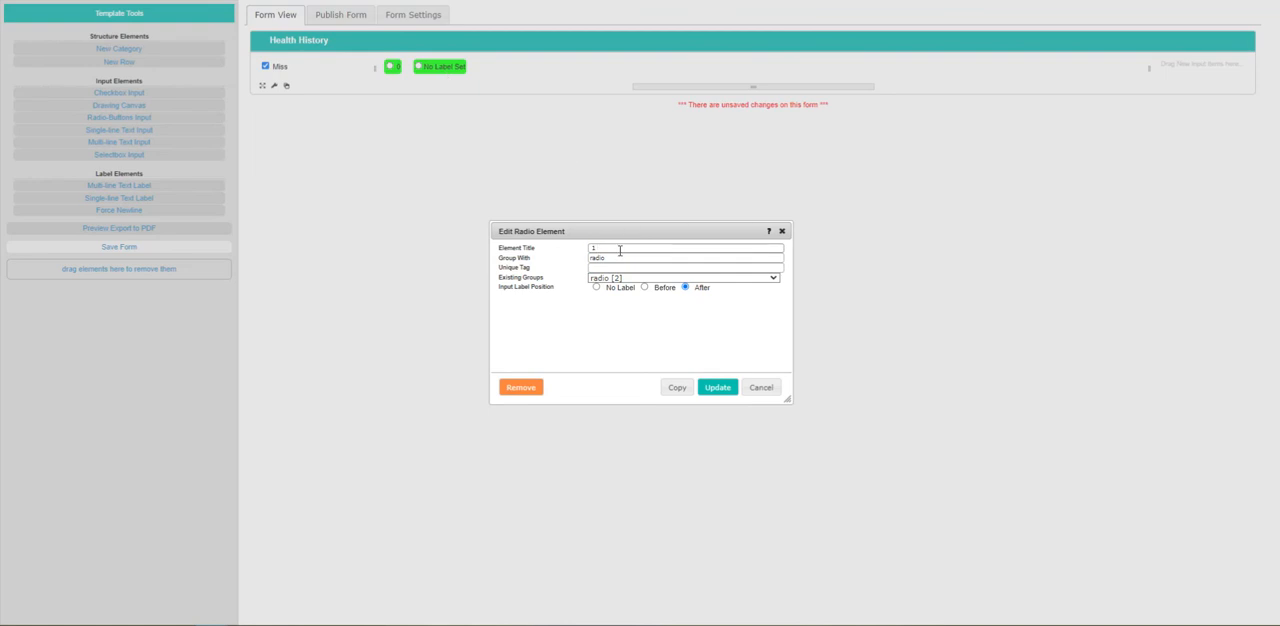
left_click(717, 388)
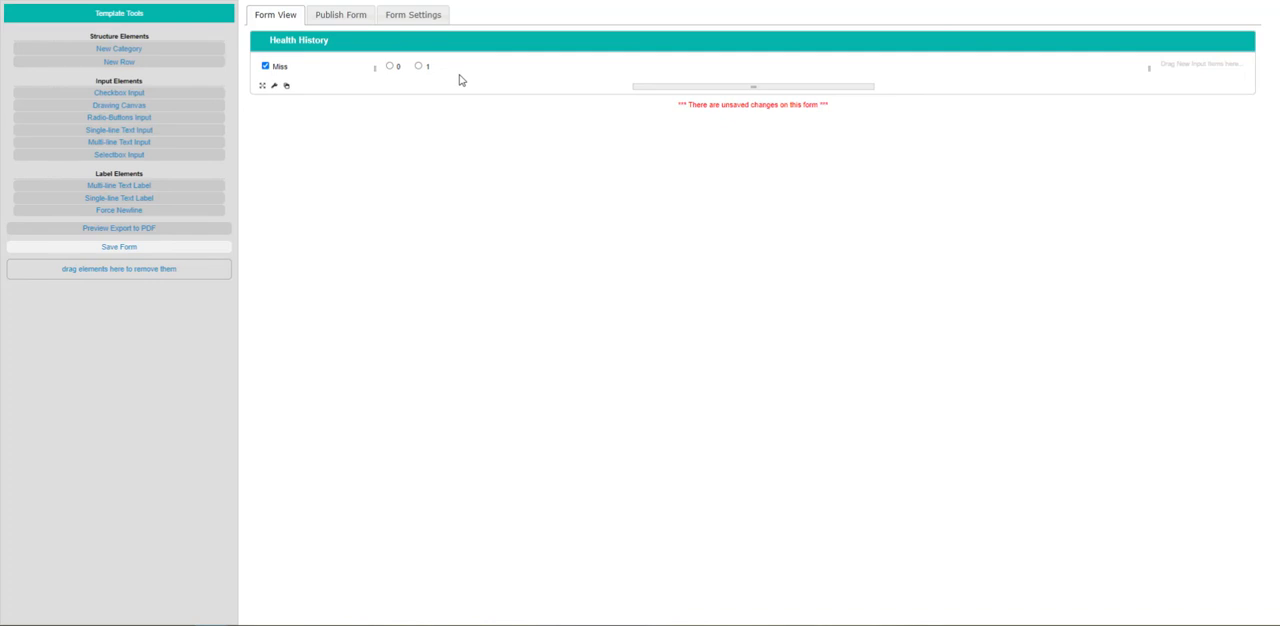
Add a second row holding a radio button titled 0 and assign it to the group radio1.
left_click_drag(130, 62, 262, 96)
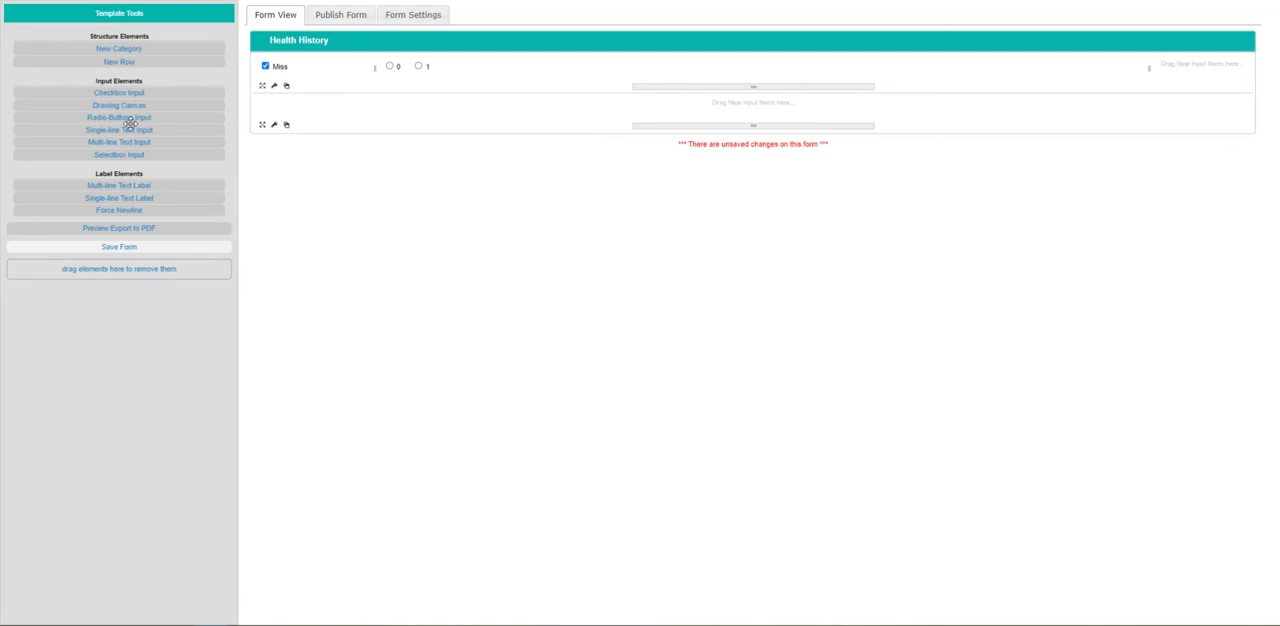
left_click_drag(116, 117, 285, 110)
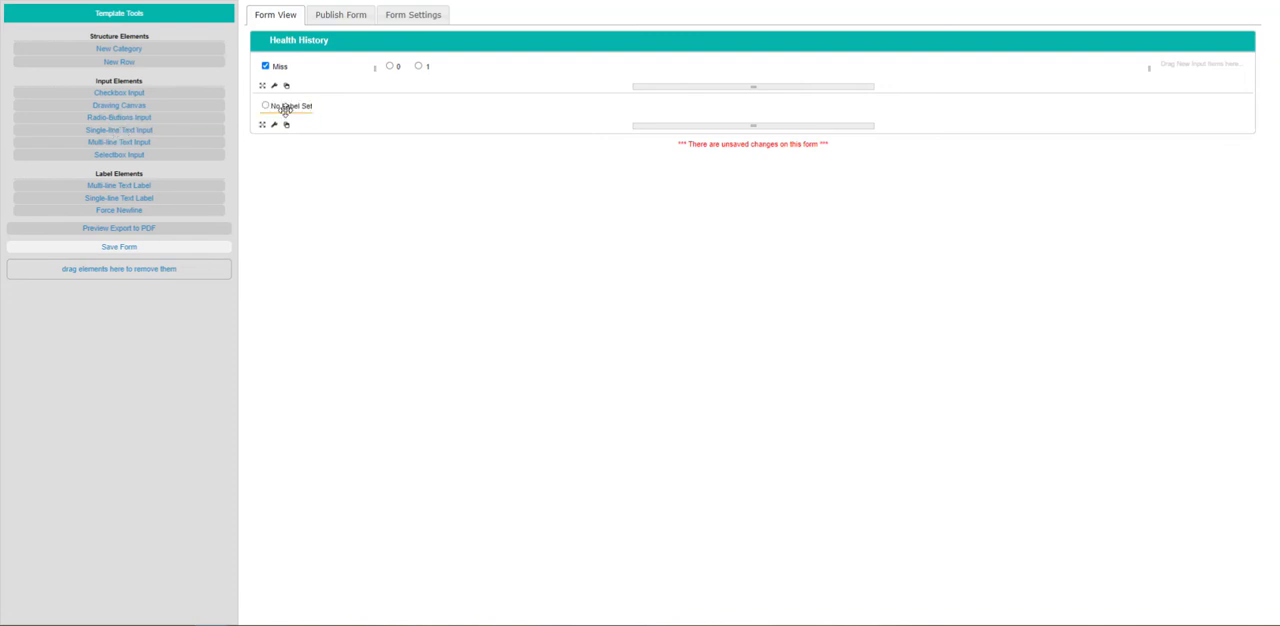
left_click(285, 108)
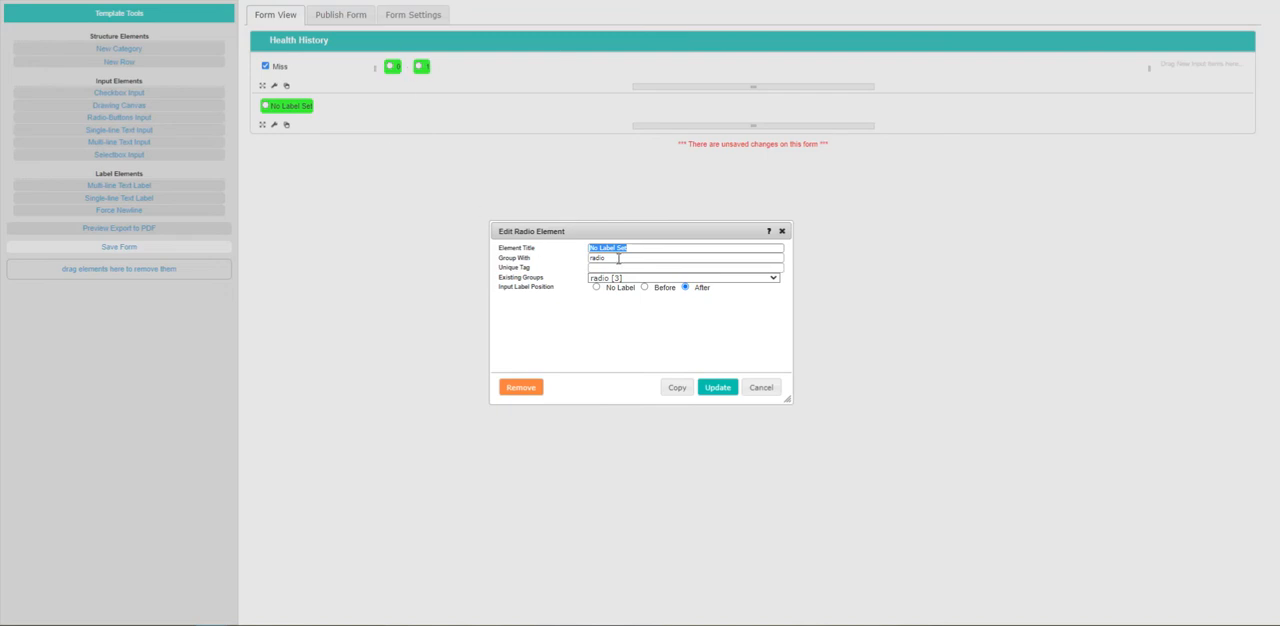
type("0")
left_click(637, 258)
type("1")
left_click(716, 390)
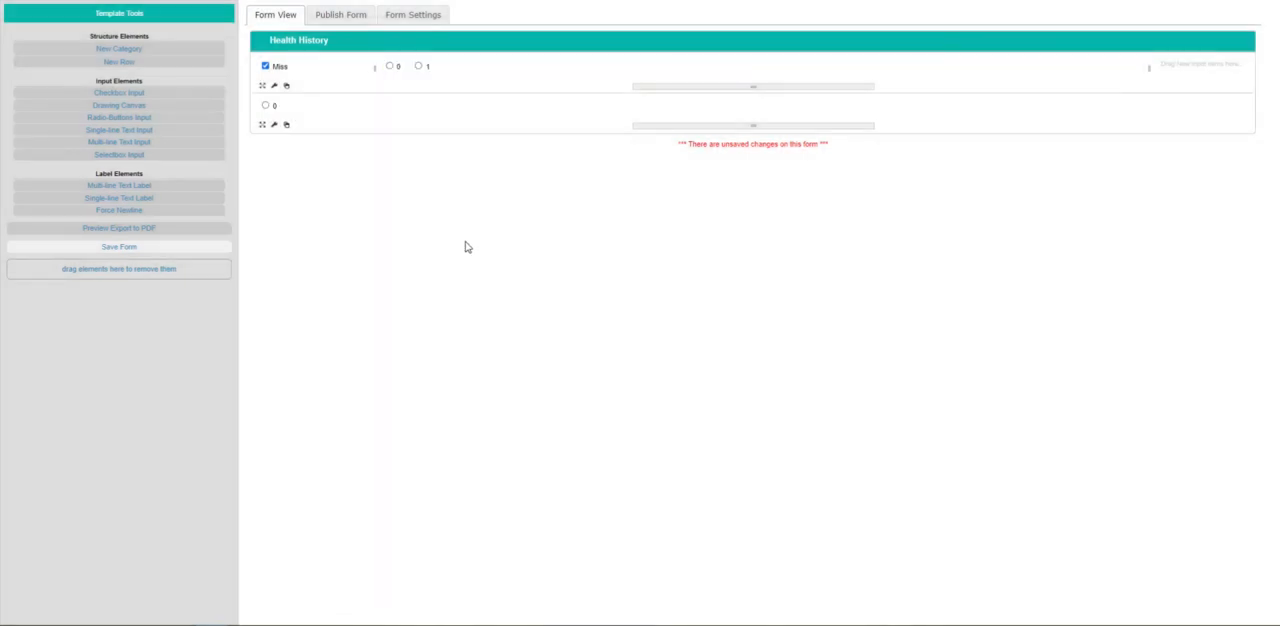
Compare the group settings of the first row's 0 radio button and the second row's radio button.
left_click(392, 66)
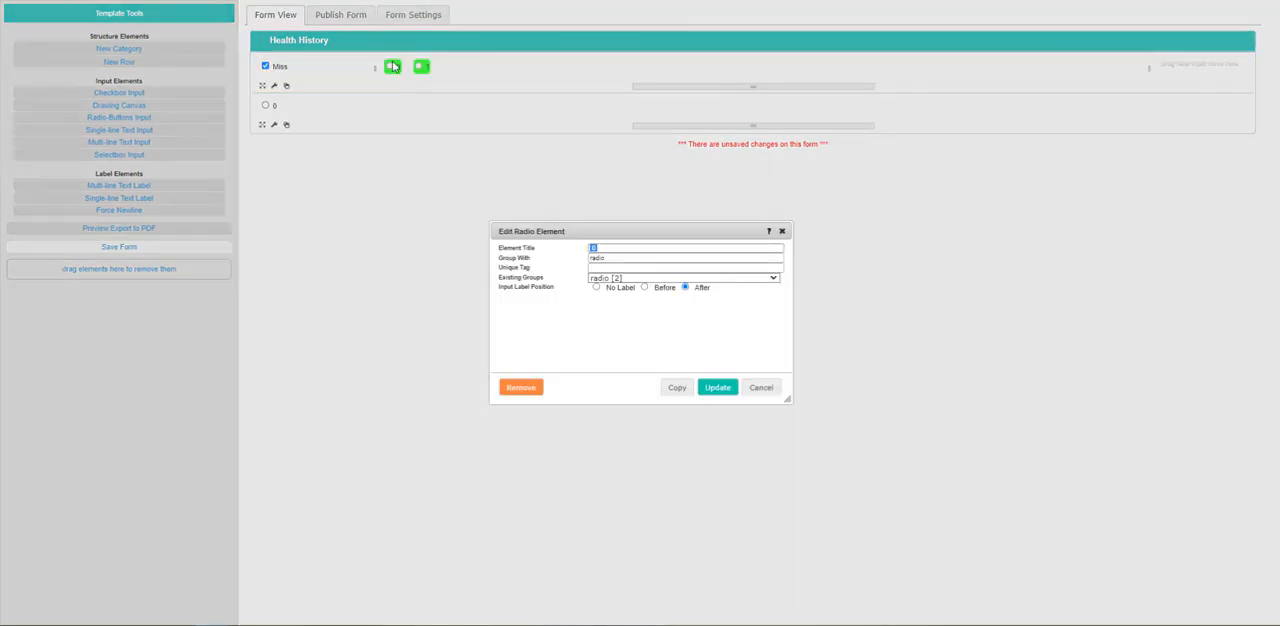
left_click(761, 387)
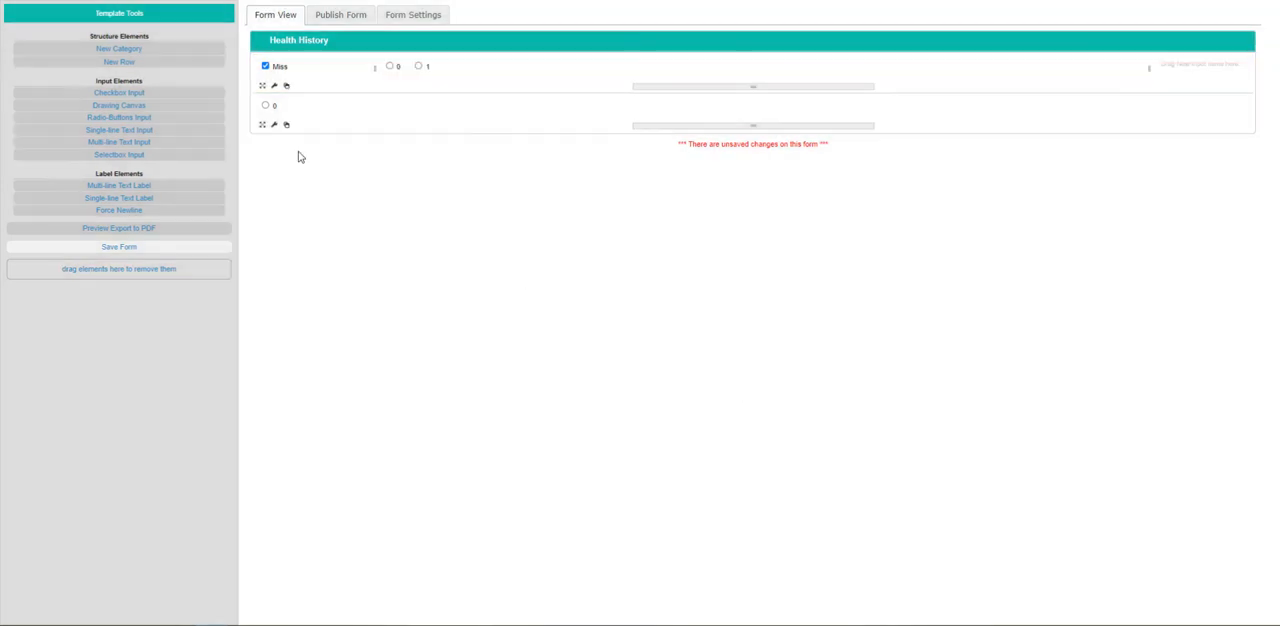
left_click(269, 106)
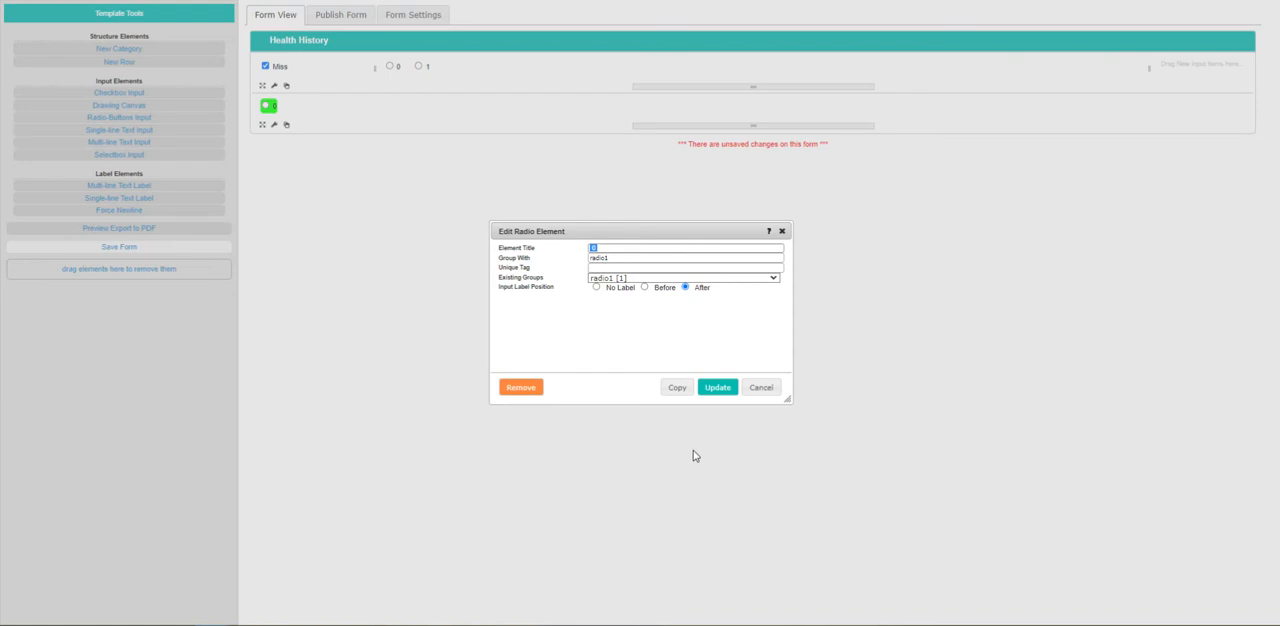
left_click(719, 390)
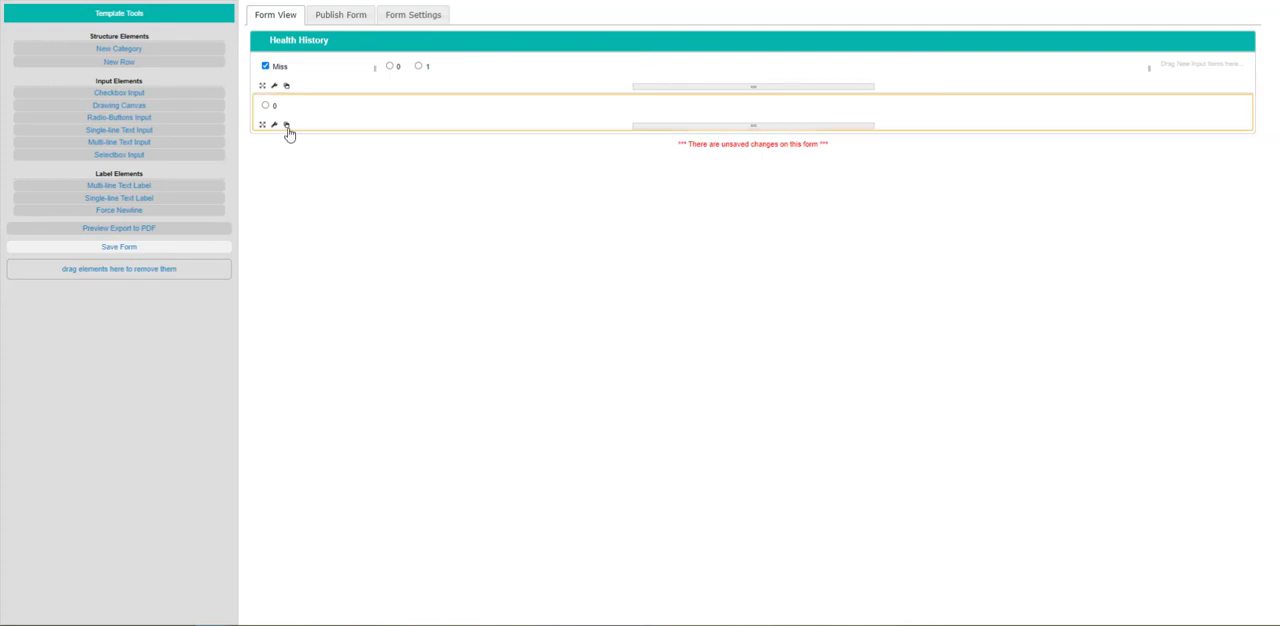
Duplicate the second row, assign the copied radio button to the group radio2, and check its group setting.
left_click(287, 126)
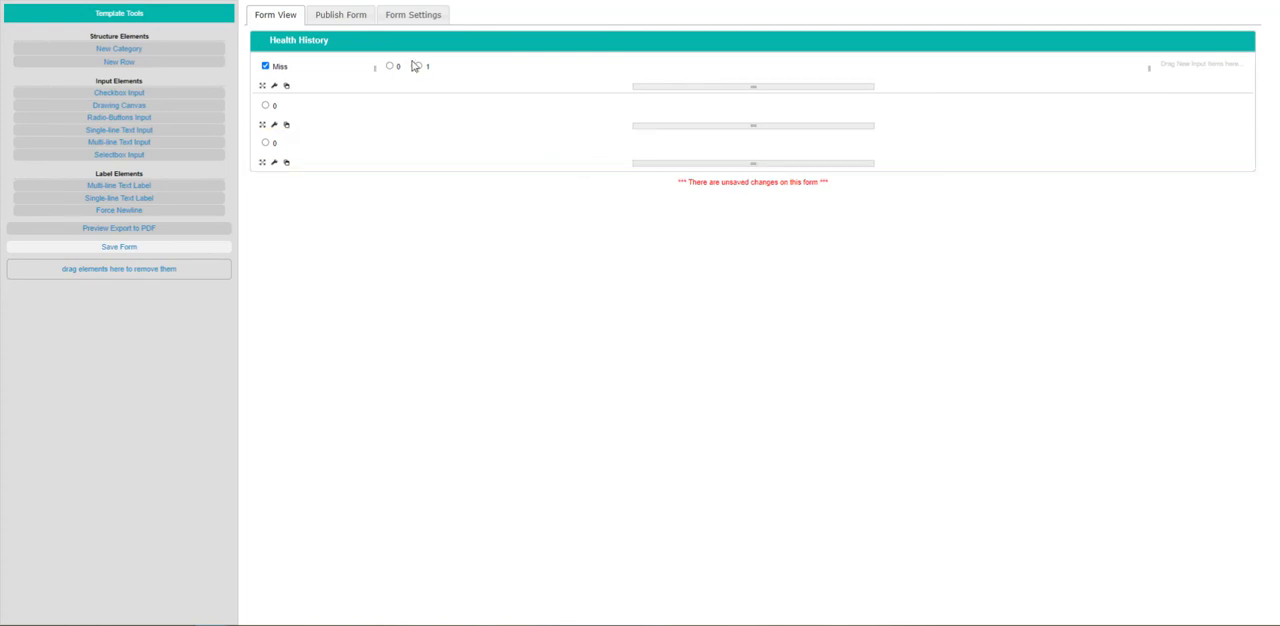
left_click(277, 140)
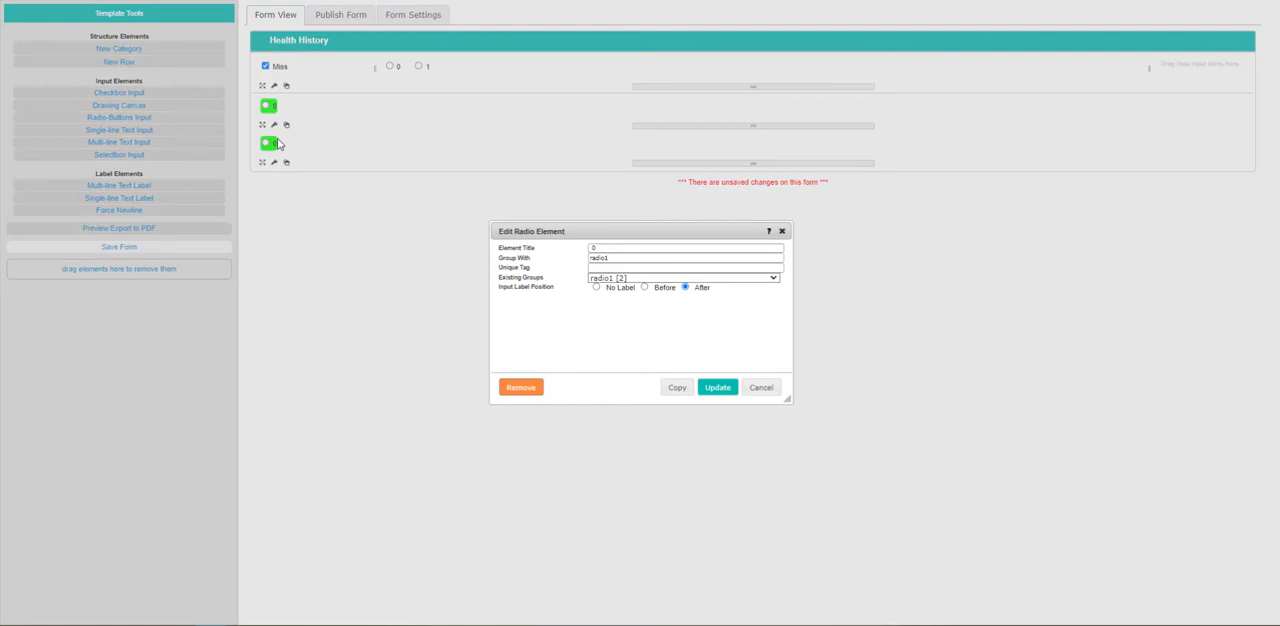
left_click(631, 259)
left_click(717, 388)
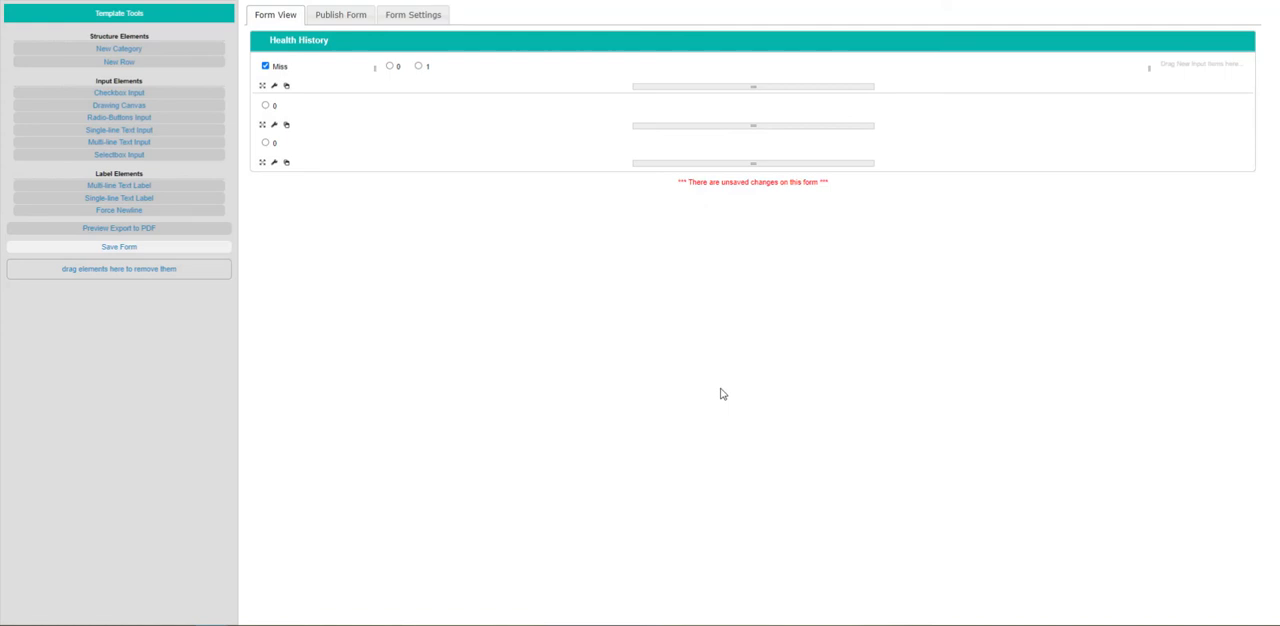
left_click(276, 147)
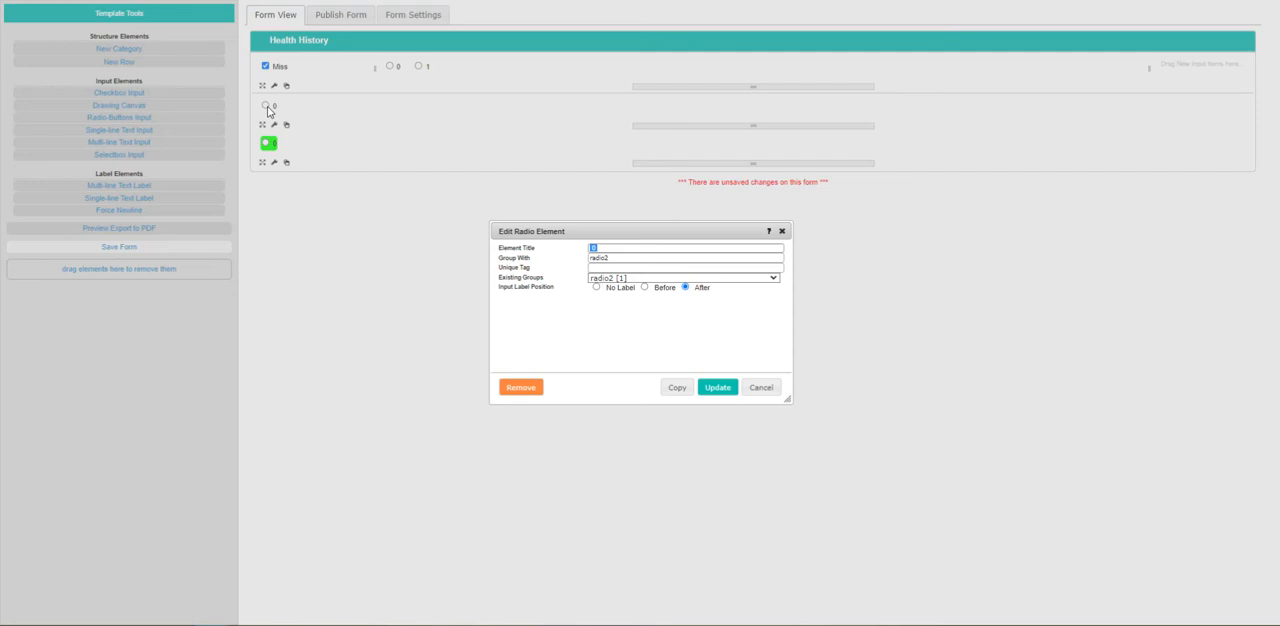
left_click(760, 390)
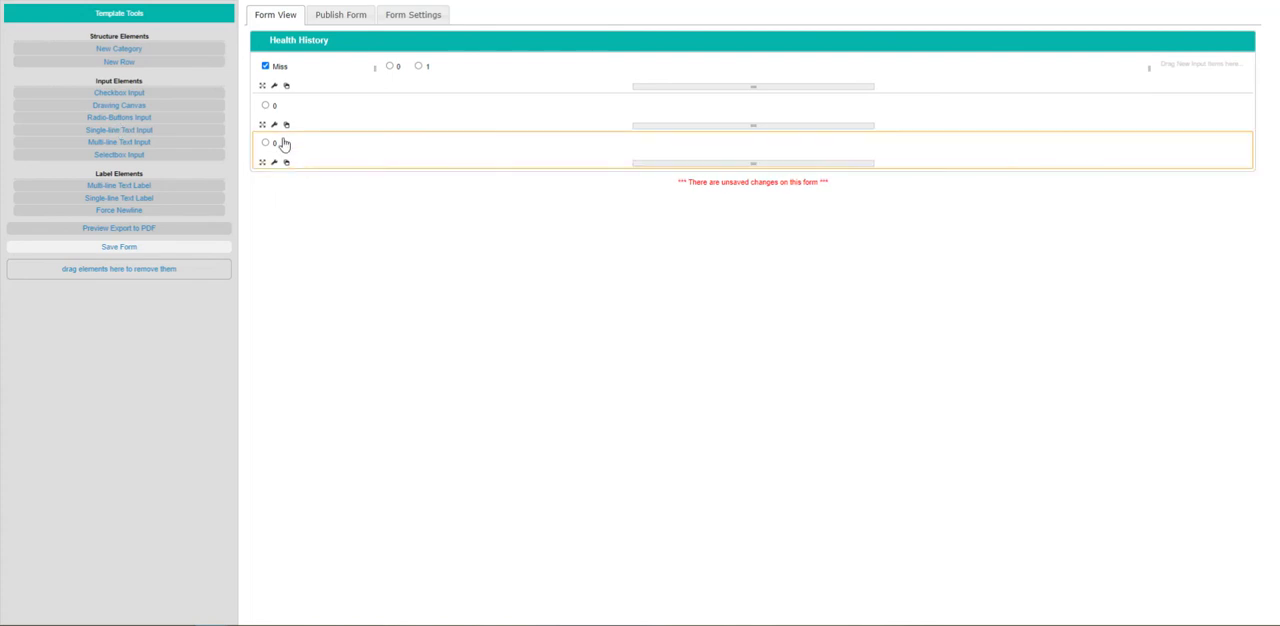
Divide the second row into three columns and narrow its first column around the radio button.
left_click(322, 142)
left_click(574, 280)
left_click(717, 387)
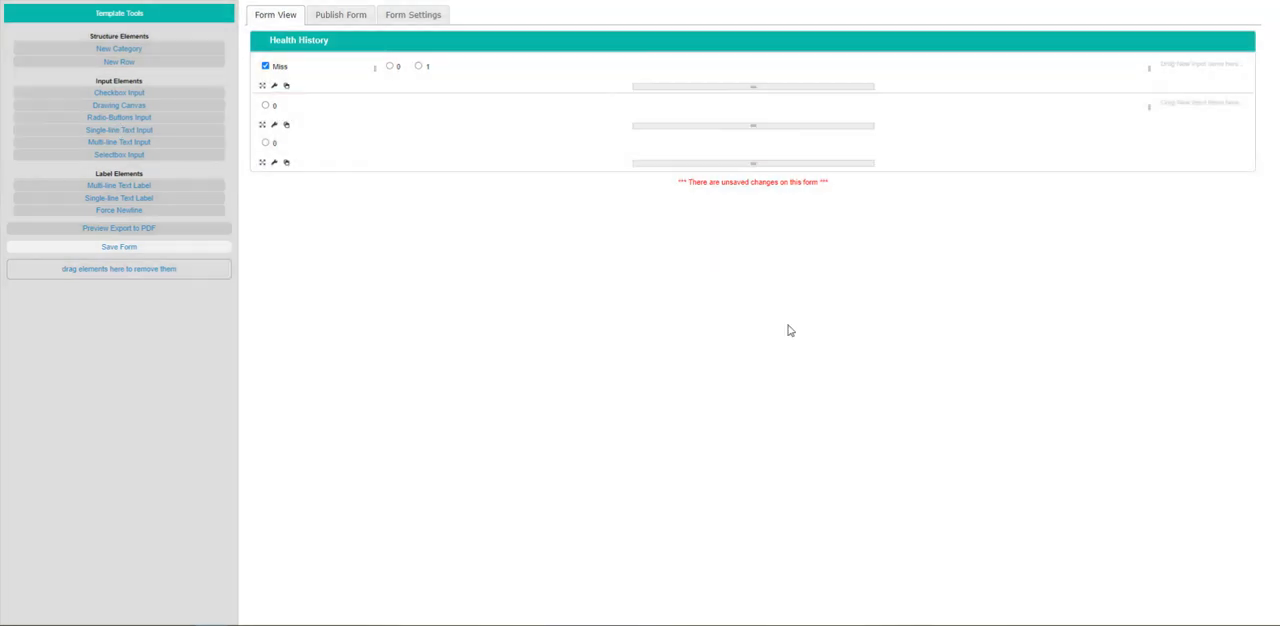
left_click(275, 126)
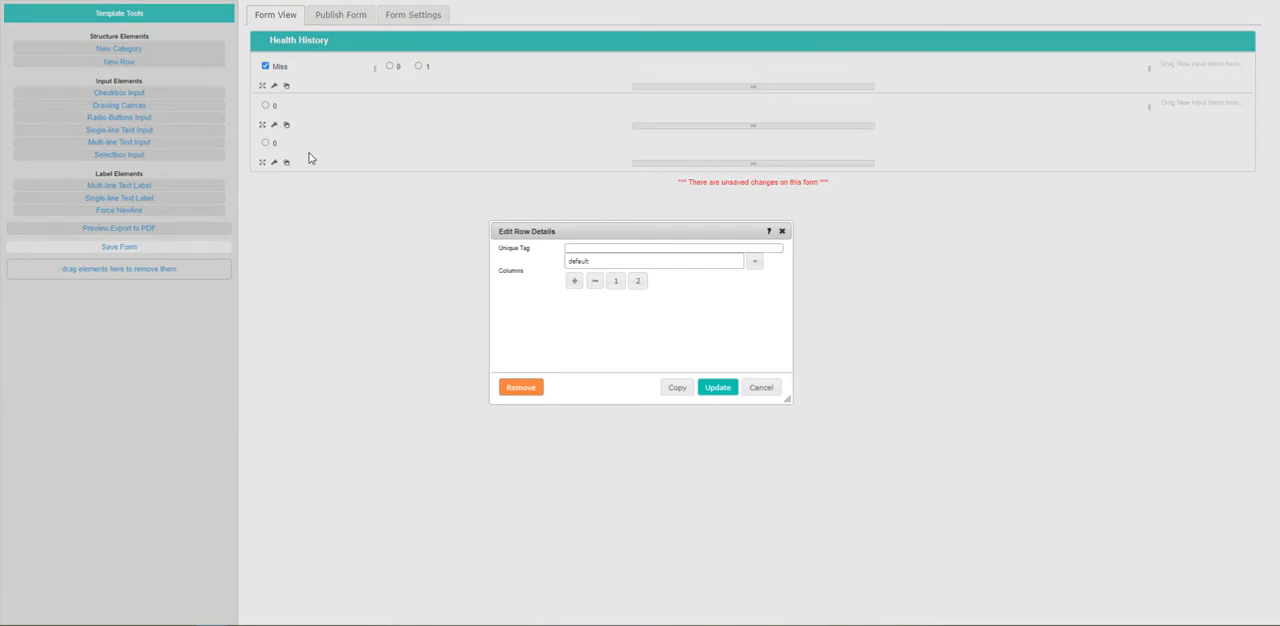
left_click(574, 280)
left_click(703, 389)
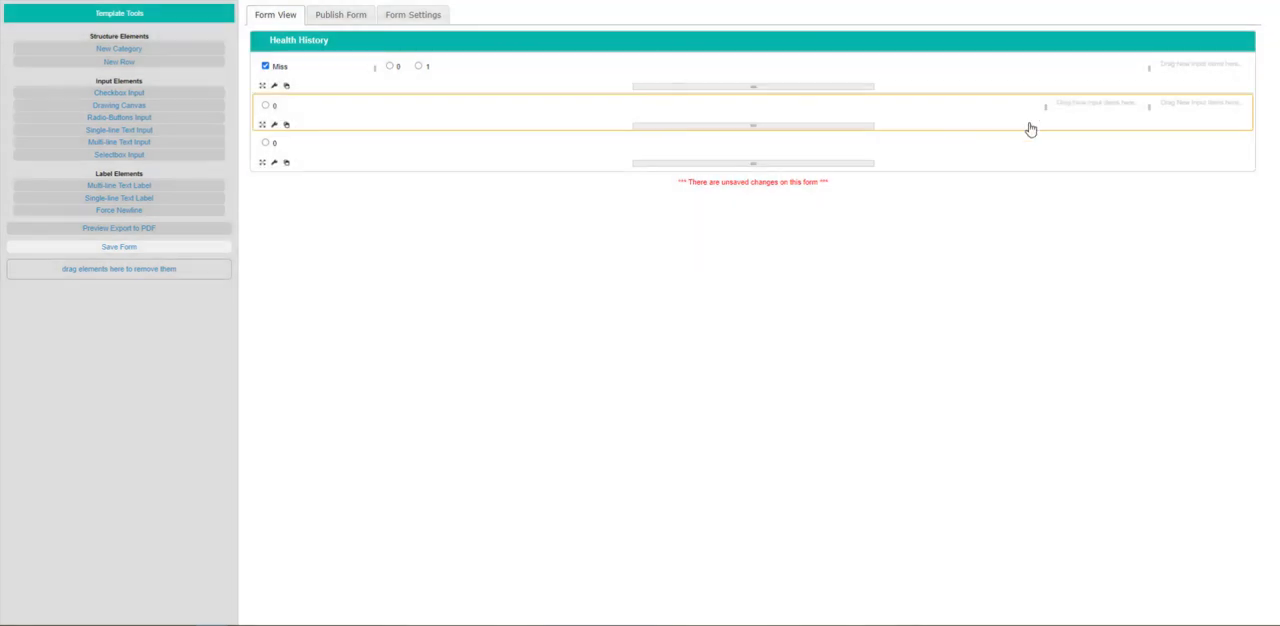
left_click_drag(1046, 108, 449, 130)
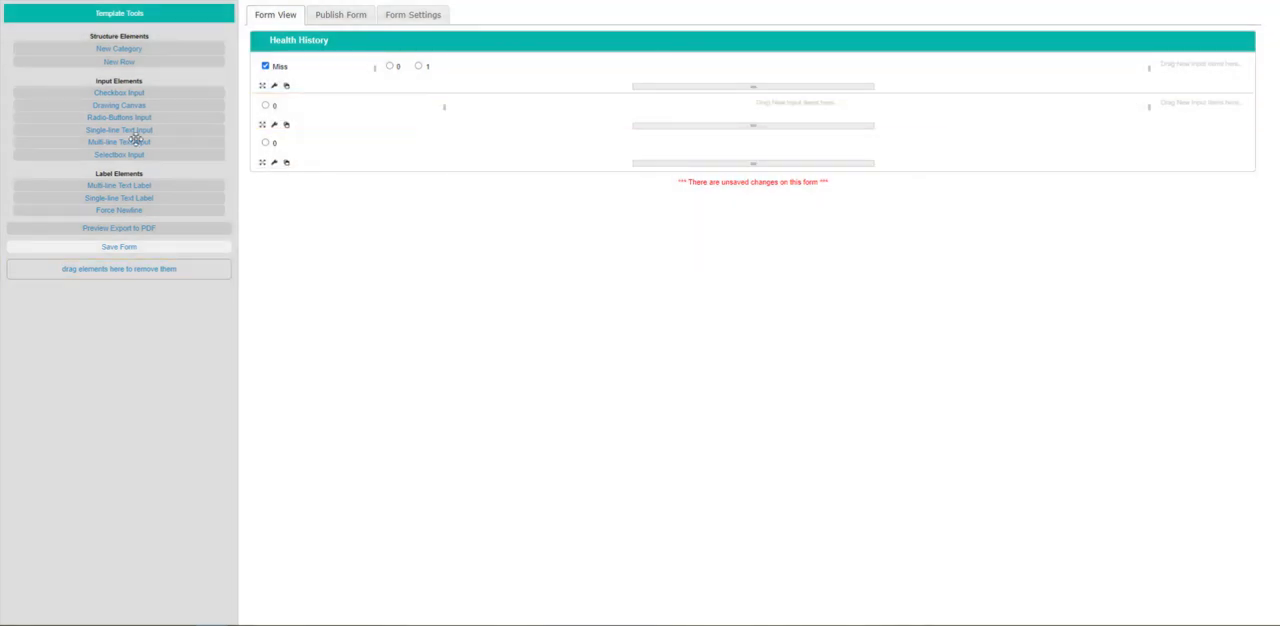
Add a single-line text input titled Patient Name to the second row's middle column, with input width 40 and the label before it.
left_click_drag(115, 130, 547, 108)
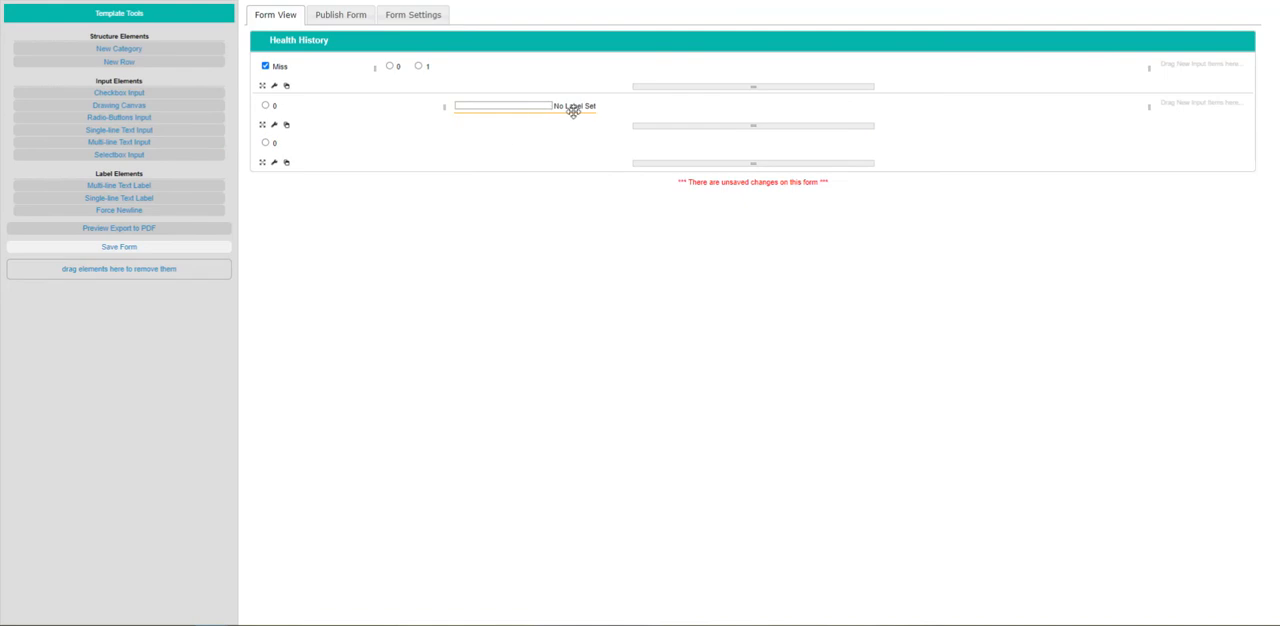
type("Patien tName")
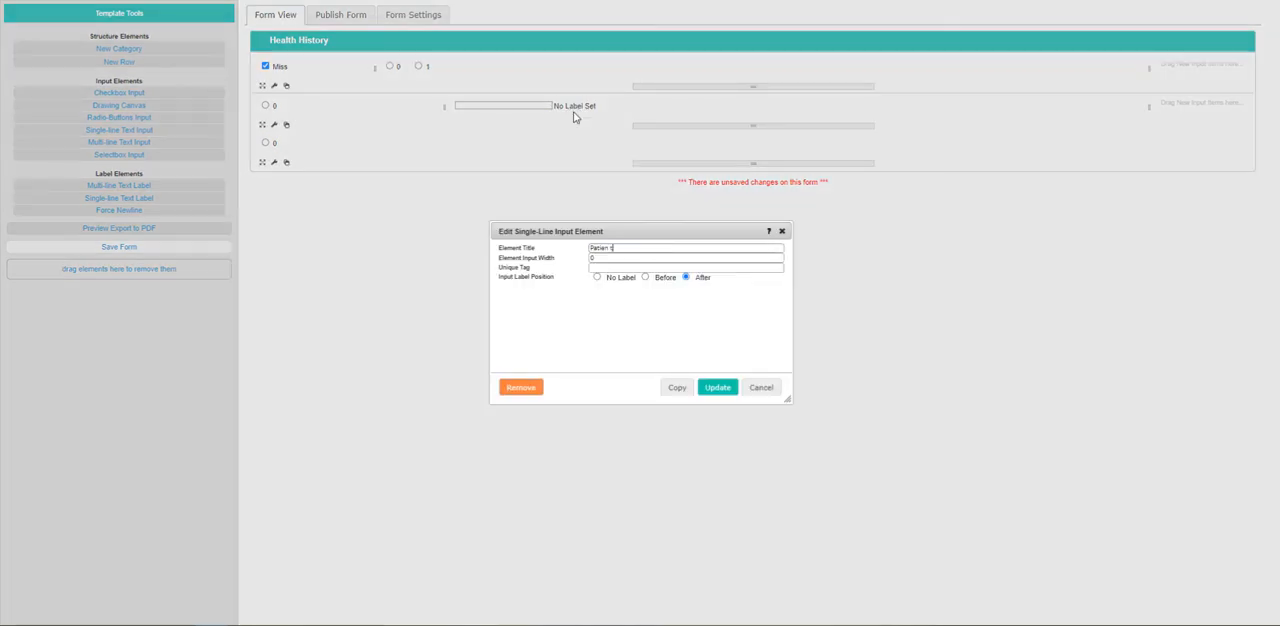
key("BackSpace")
key("BackSpace")
key("BackSpace")
type("Nt Name")
type("40")
key("Tab")
key("Tab")
left_click(664, 278)
left_click(716, 387)
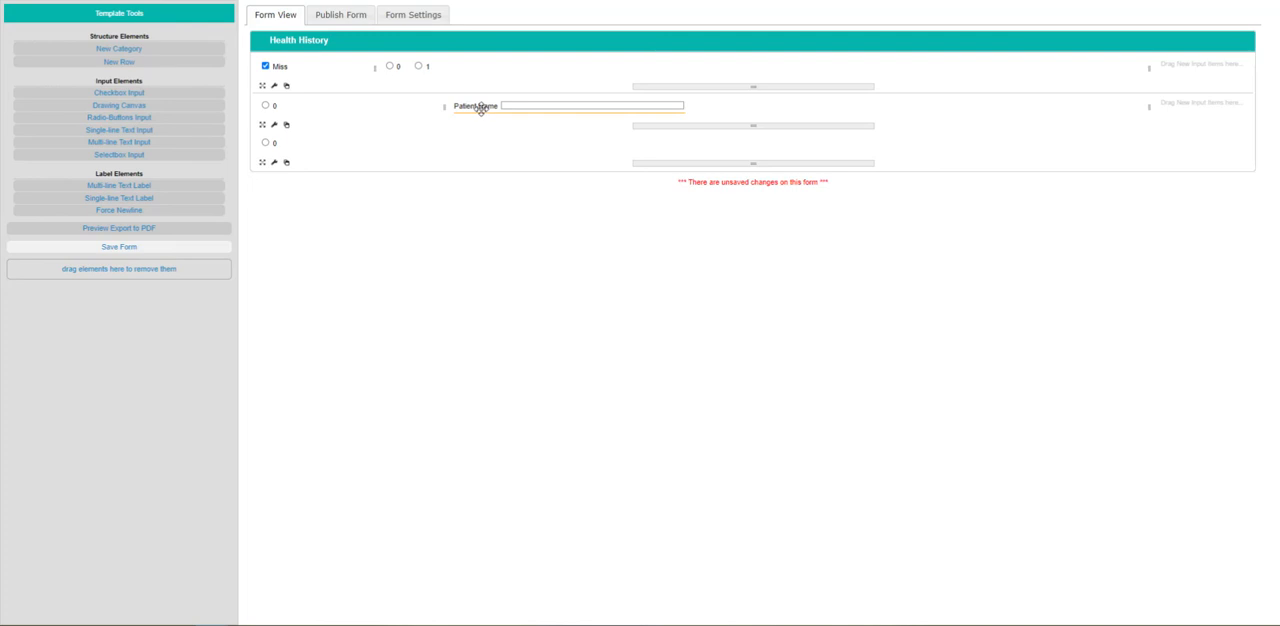
Divide the third row into three columns and narrow its first column to match the row above.
left_click(275, 163)
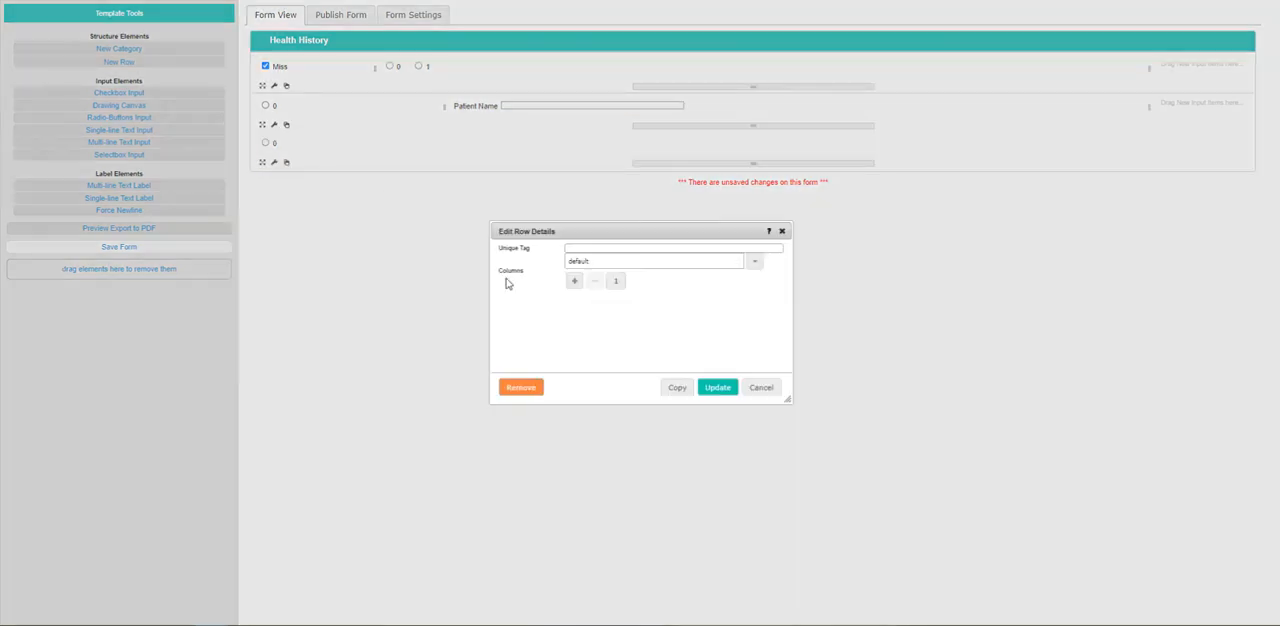
left_click(582, 286)
left_click(587, 293)
left_click(717, 387)
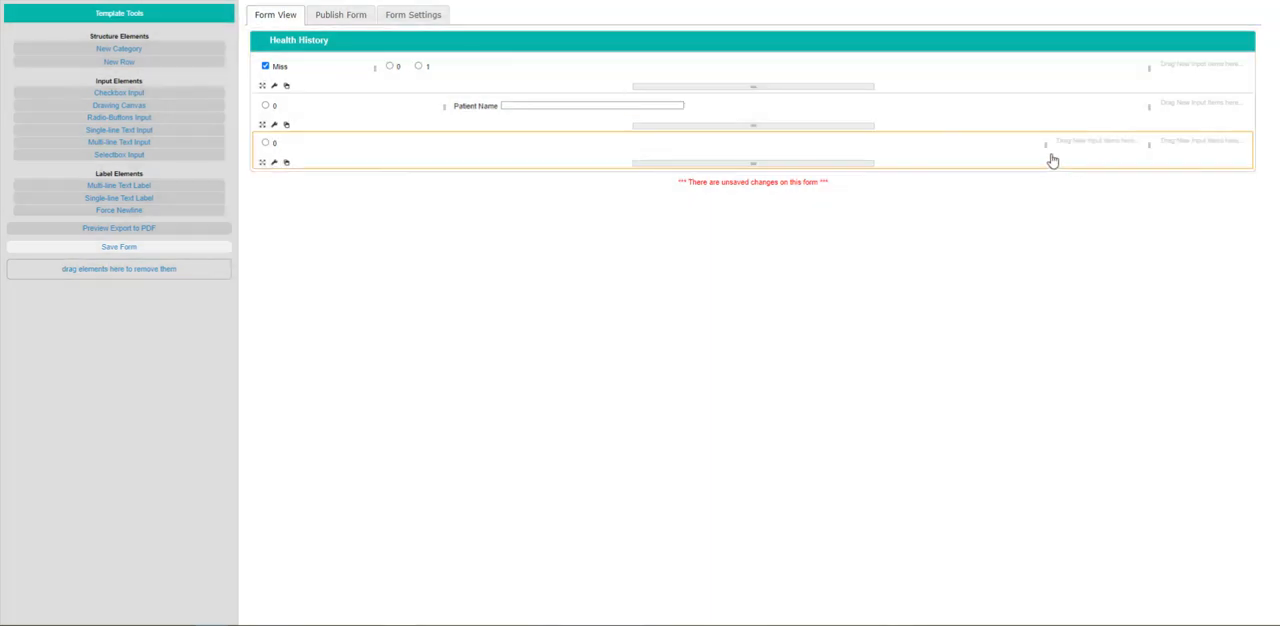
left_click_drag(1048, 157, 446, 174)
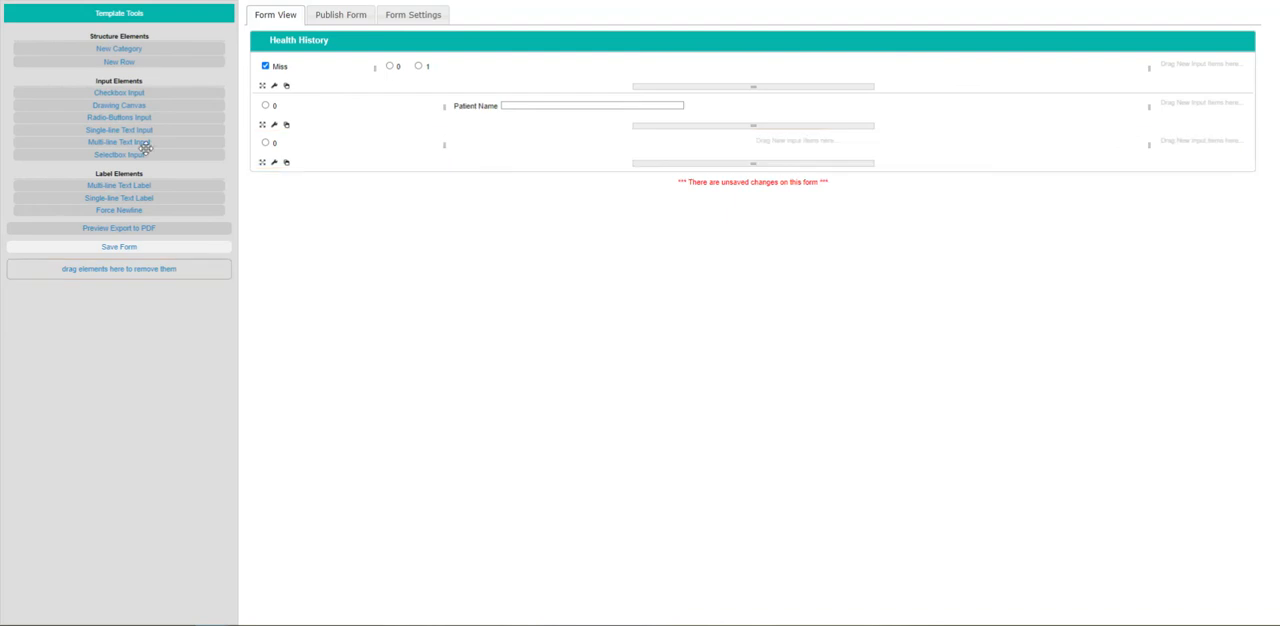
Add a multi-line text input to the third row's middle column and set its label position to No Label.
left_click_drag(128, 141, 480, 148)
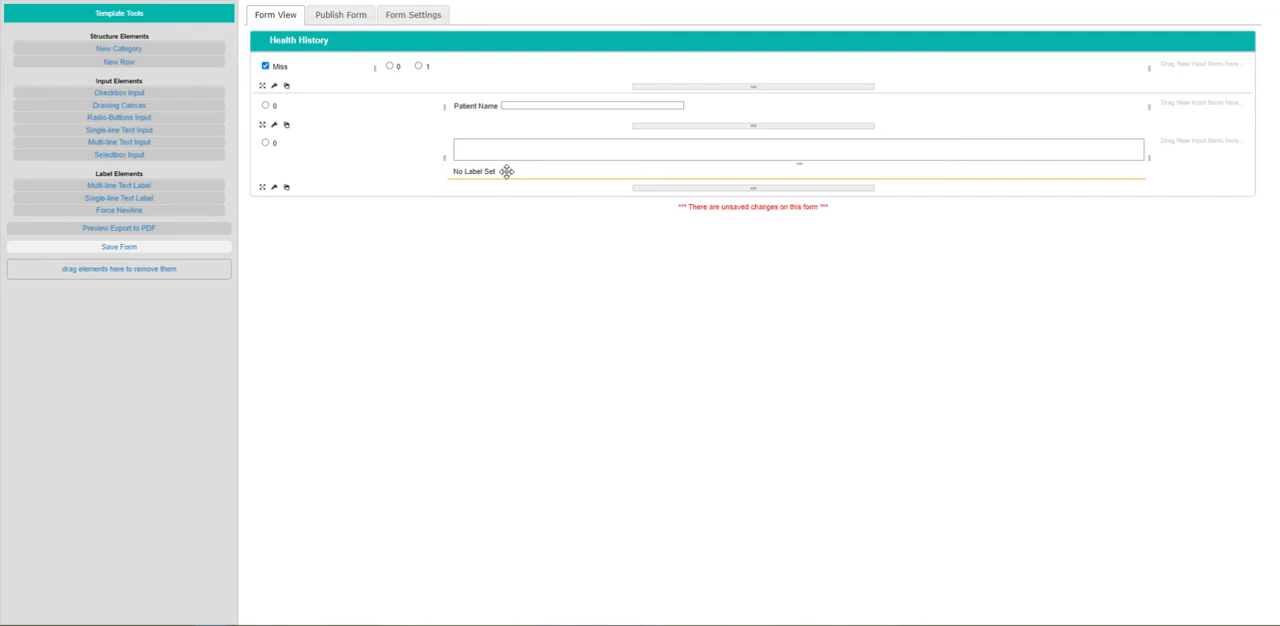
double_click(507, 171)
left_click(622, 268)
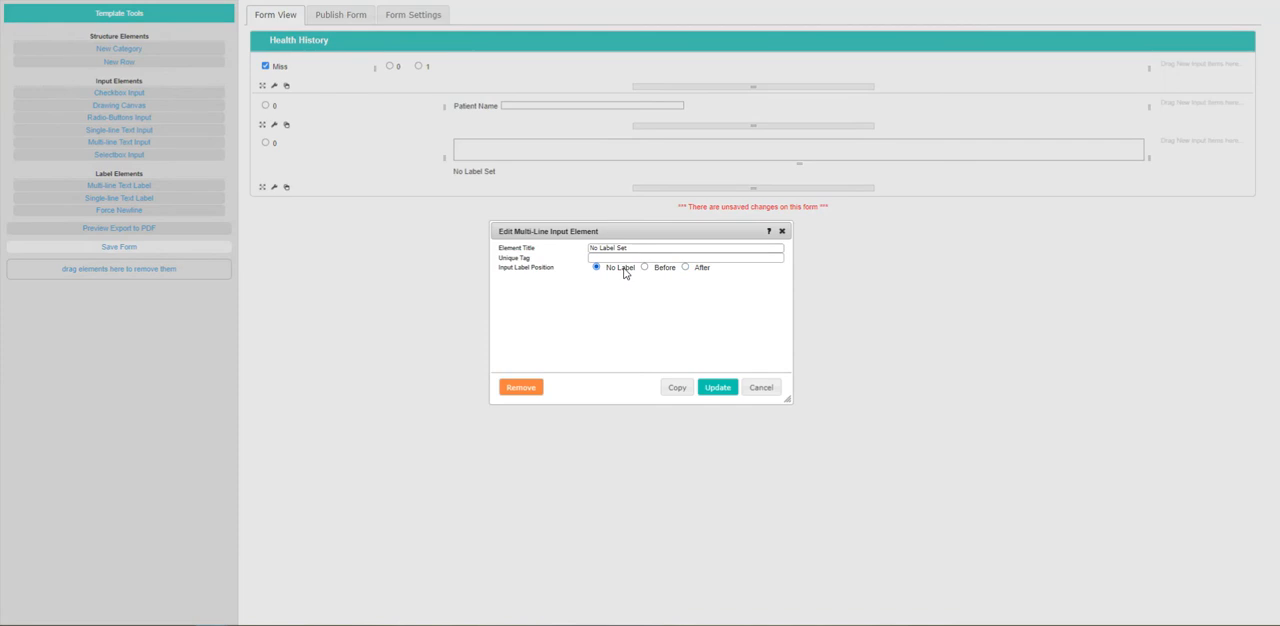
left_click(705, 389)
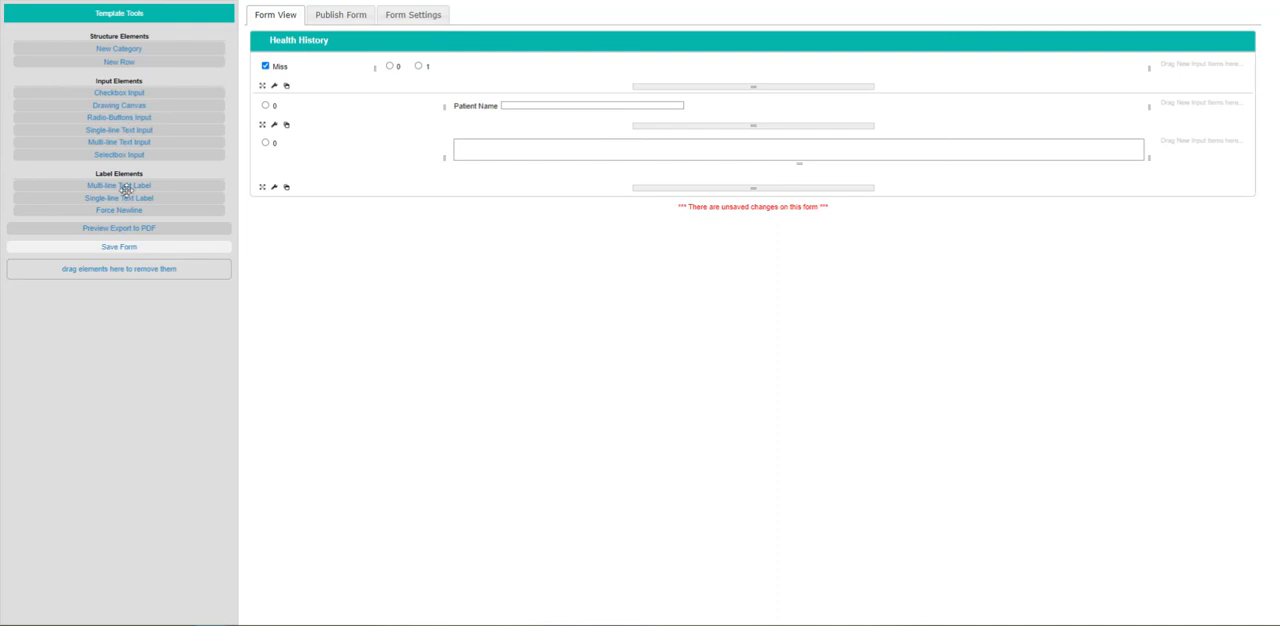
Add a single-line text label reading NOTES above the multi-line input and review that input's settings.
left_click_drag(126, 198, 466, 148)
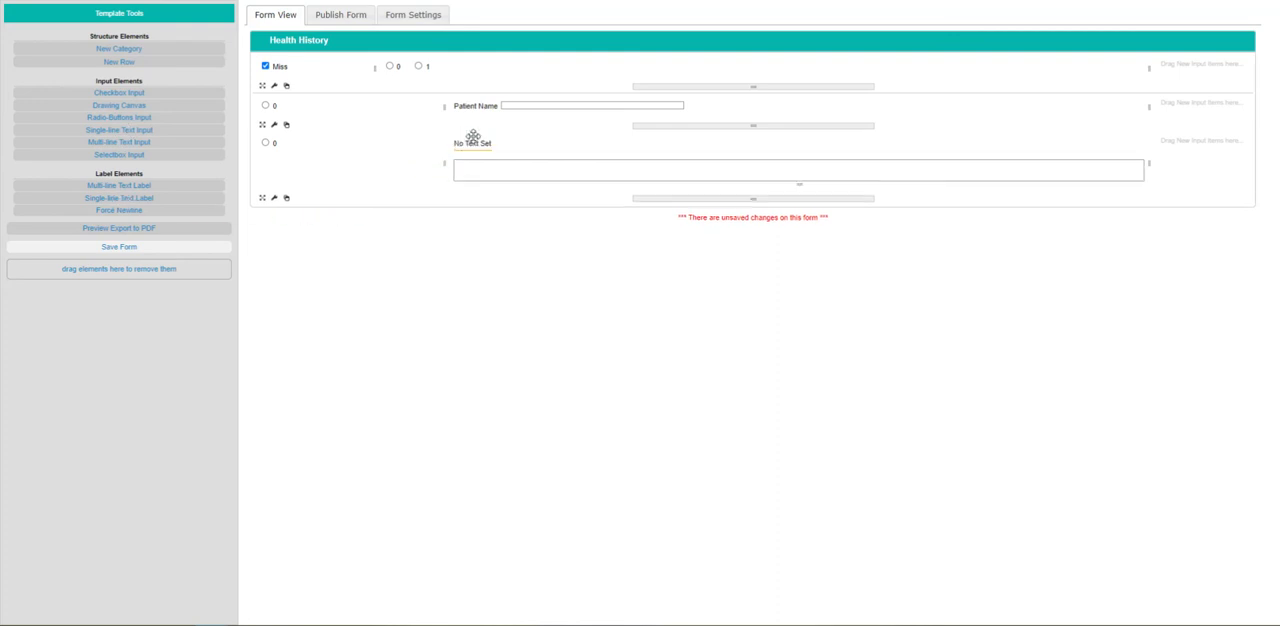
double_click(477, 146)
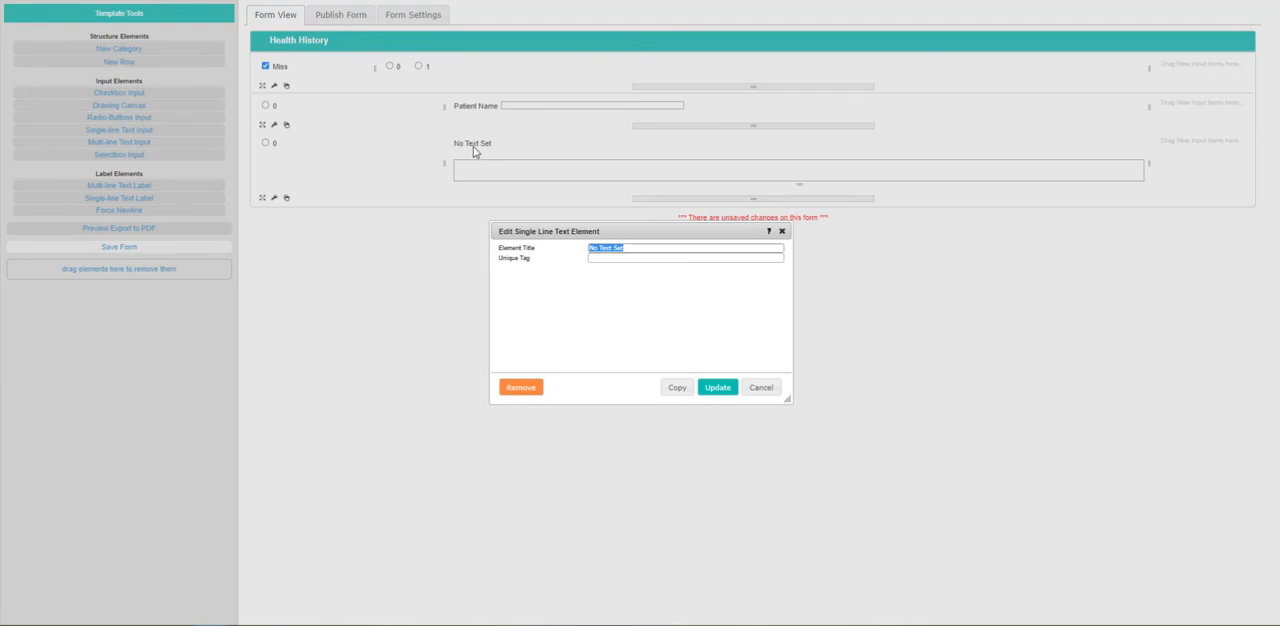
type("NNOTES")
left_click(717, 388)
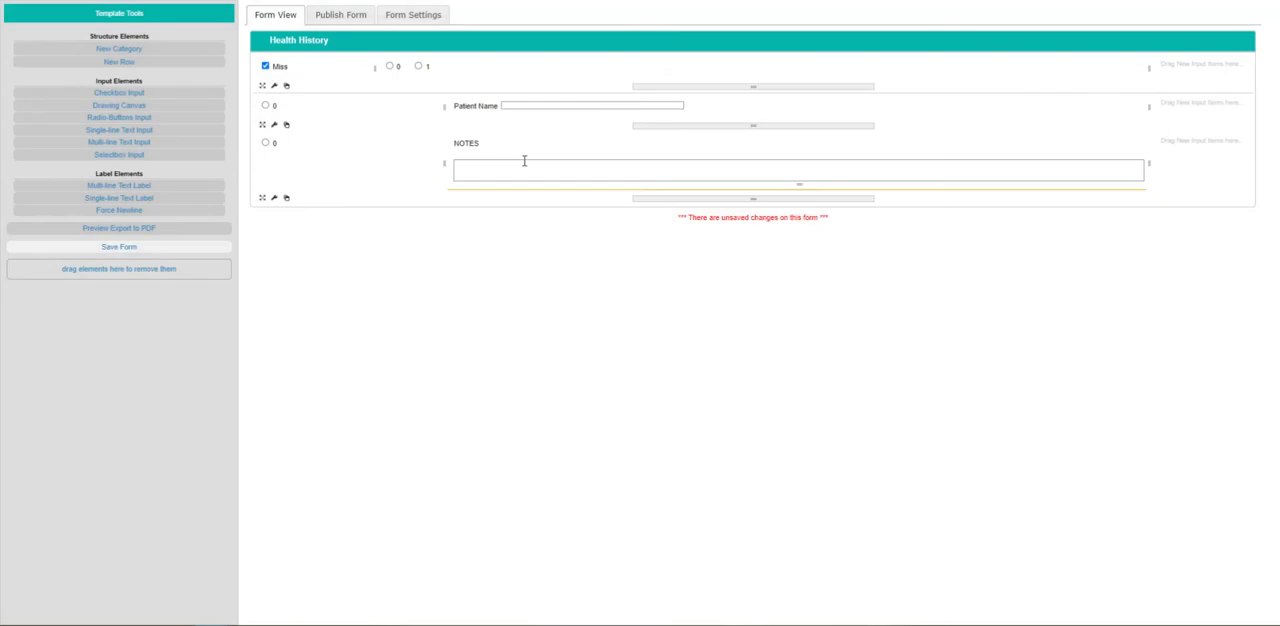
double_click(474, 183)
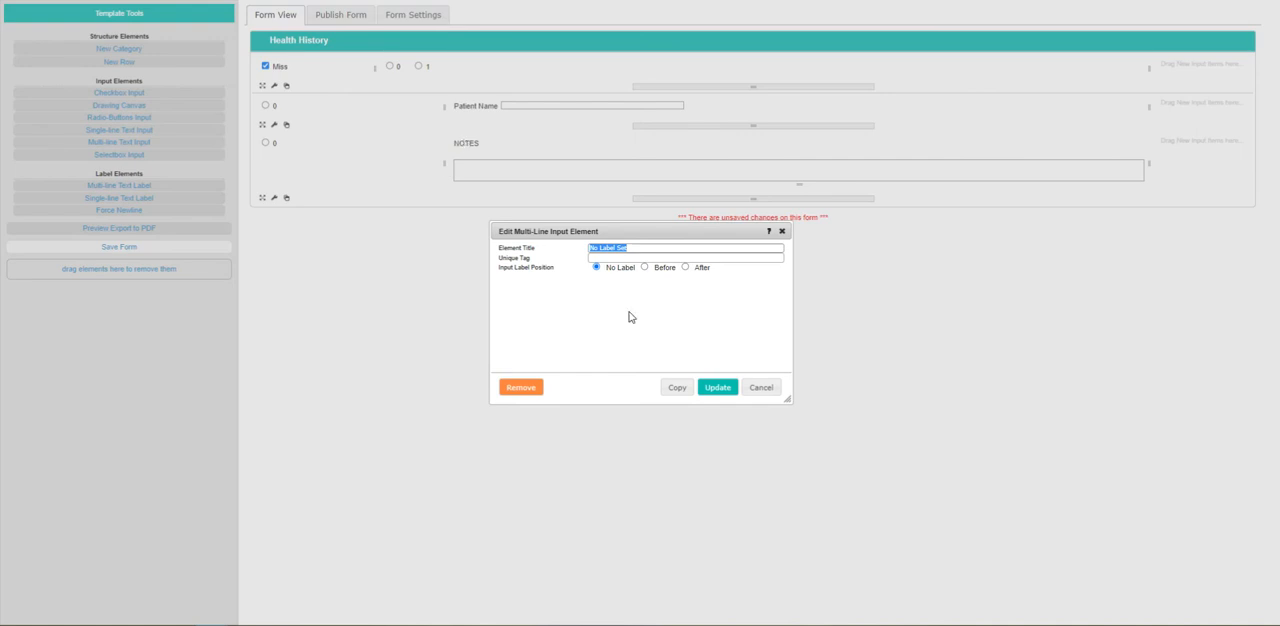
left_click(760, 390)
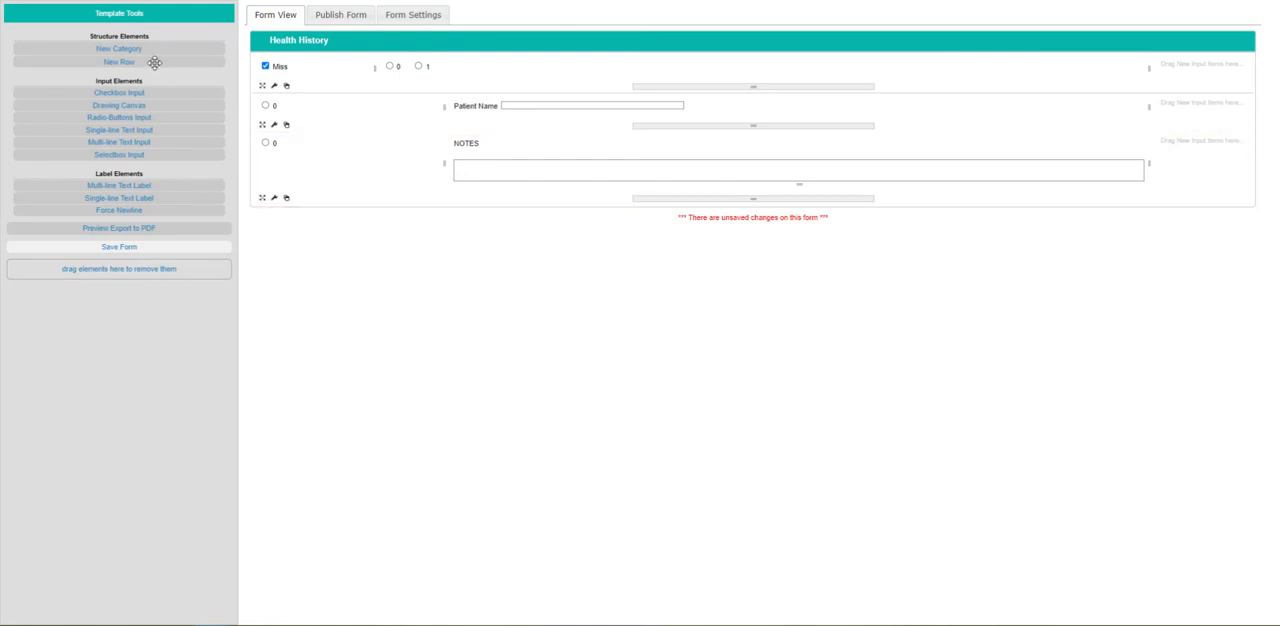
Add a fourth row below the NOTES row and divide it into two columns.
left_click_drag(140, 62, 292, 226)
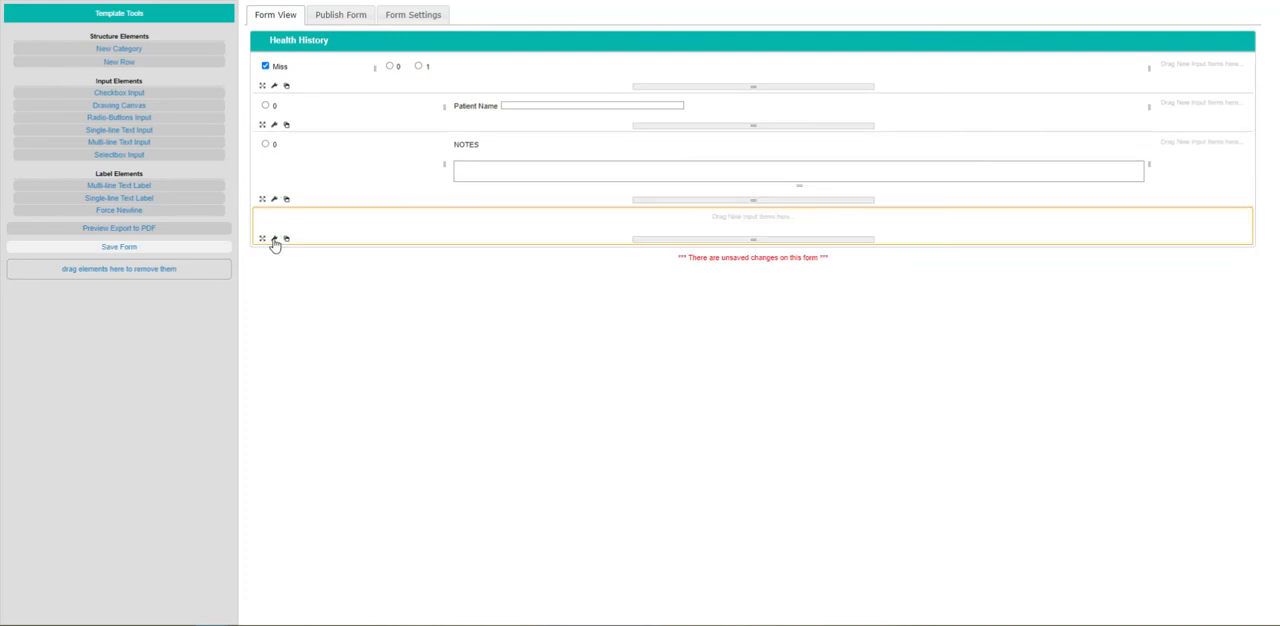
left_click(274, 239)
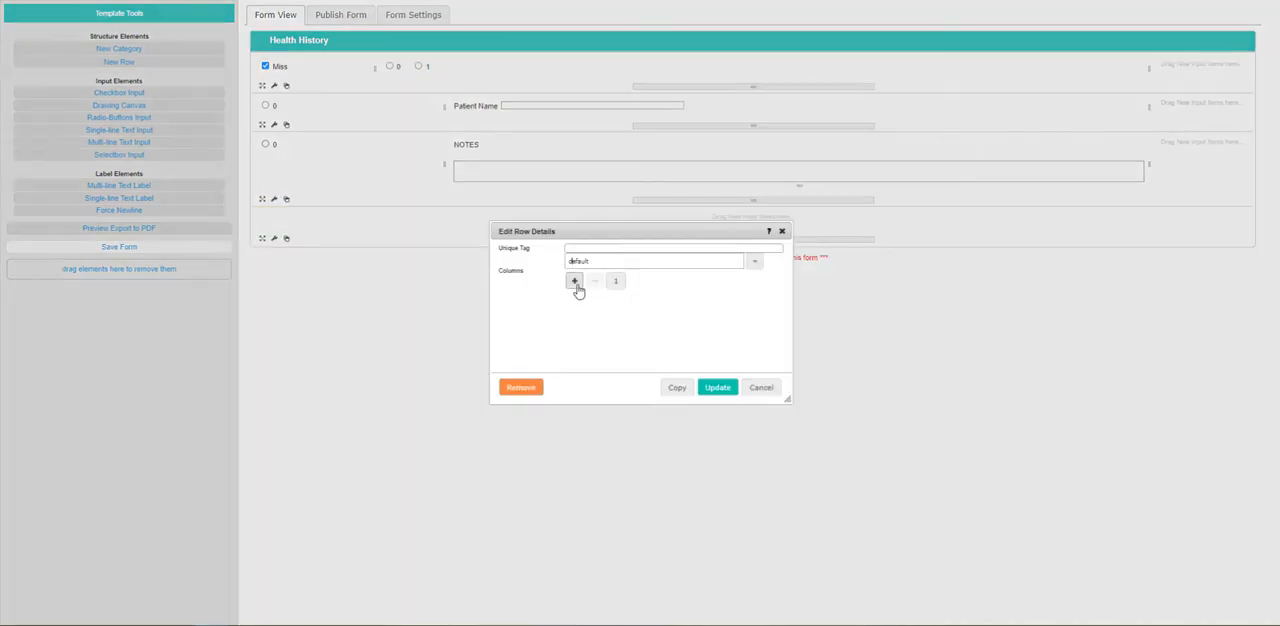
left_click(574, 284)
left_click(724, 388)
Add a selectbox input to the fourth row's first column, titled Title with its label position set to Before.
left_click_drag(97, 155, 297, 225)
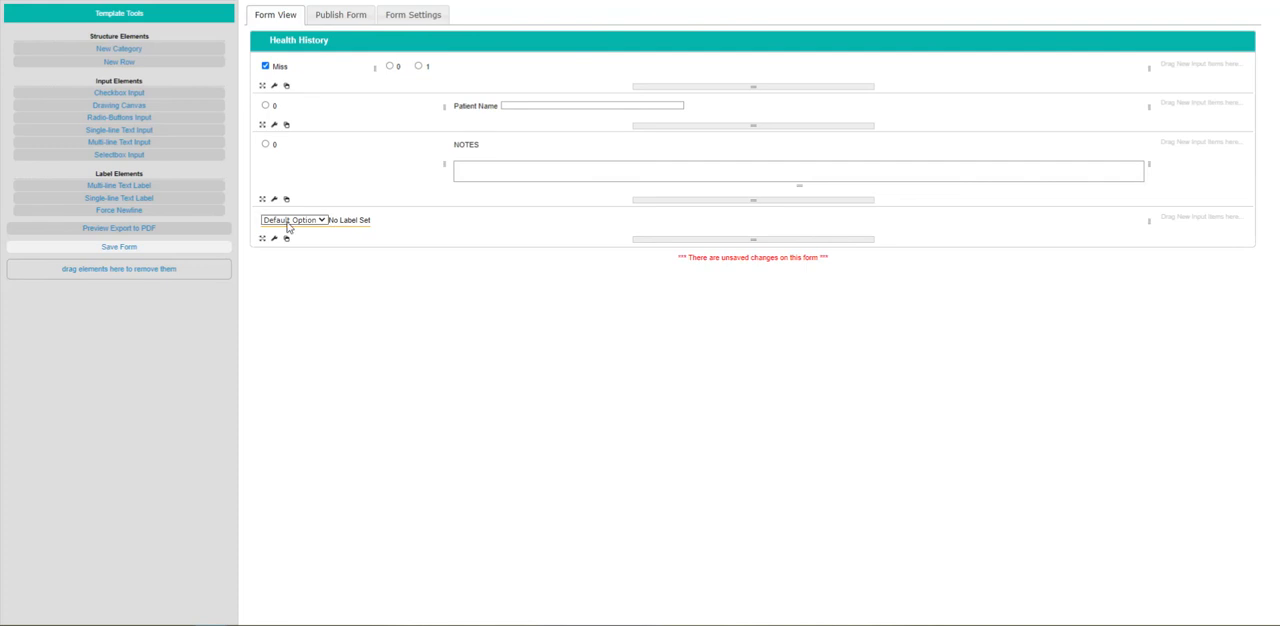
left_click(364, 220)
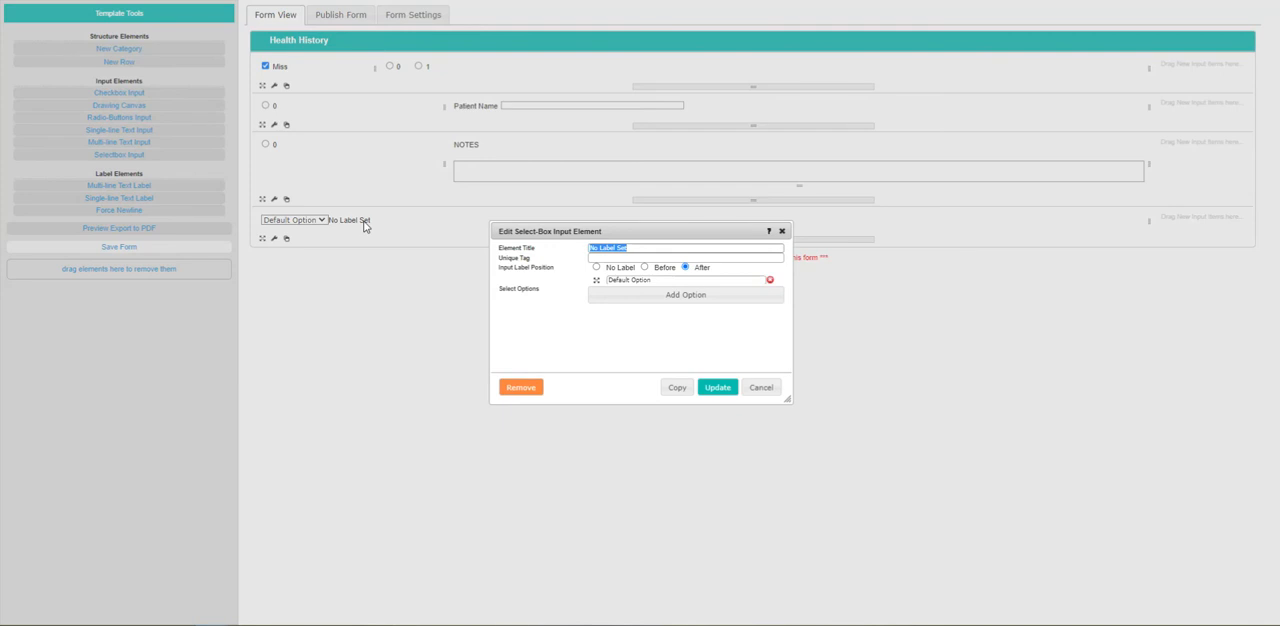
type("Tit")
key("BackSpace")
key("BackSpace")
type("n")
left_click(644, 268)
Add four more select options to the Title selectbox.
left_click(684, 293)
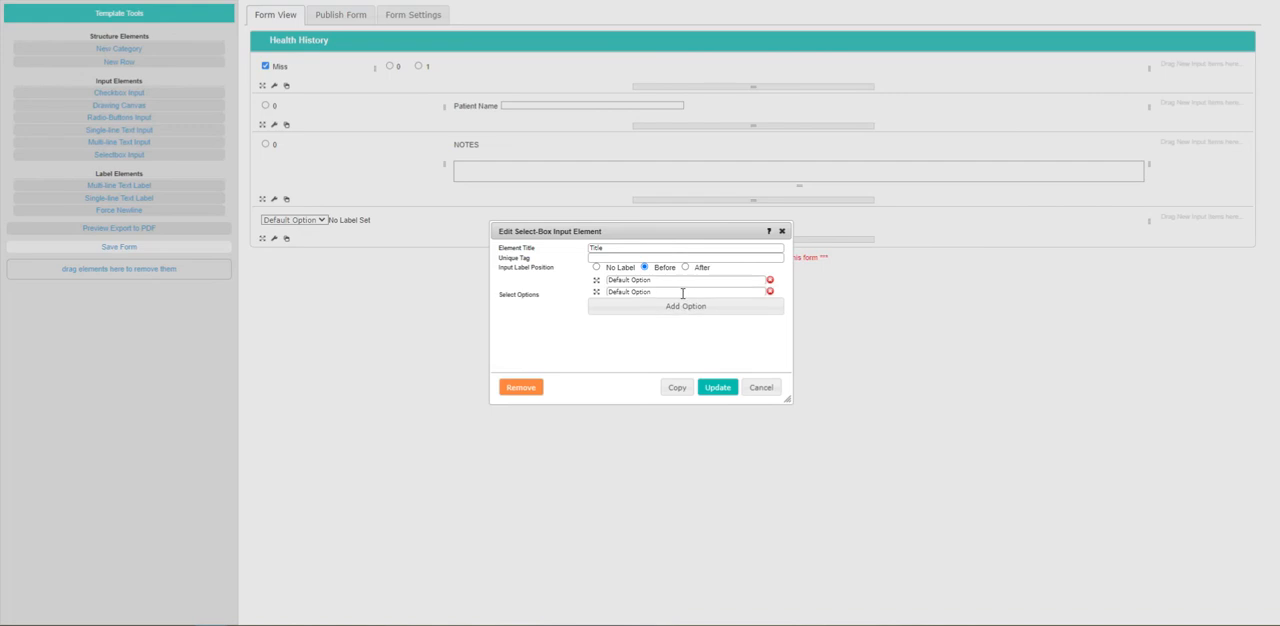
left_click(683, 305)
left_click(681, 317)
left_click(680, 329)
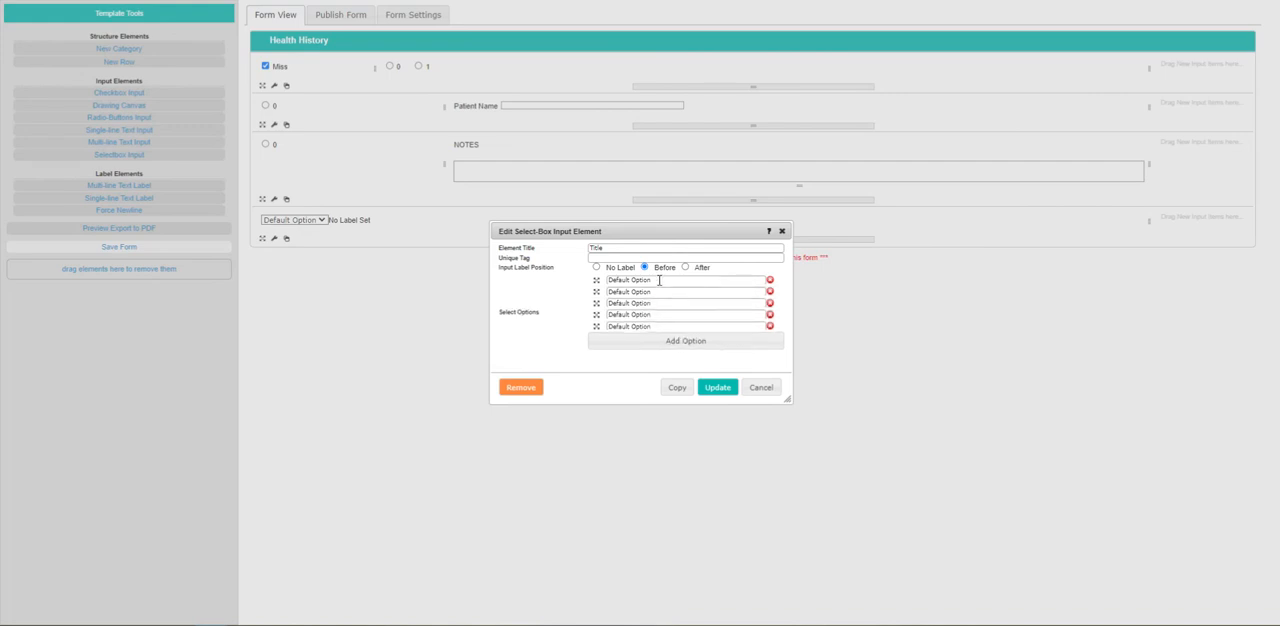
Name the Title selectbox's five options SELECT, Mr, Mrs, Miss and Dr, and apply the changes.
left_click_drag(660, 280, 563, 287)
type("SELECT")
left_click_drag(644, 290, 587, 298)
type("Mr")
left_click(610, 280)
left_click_drag(665, 303, 519, 313)
type("Mrs")
key("Left")
key("Left")
left_click_drag(652, 315, 549, 321)
type("Miss")
left_click_drag(665, 327, 520, 334)
type("Dr")
left_click(716, 387)
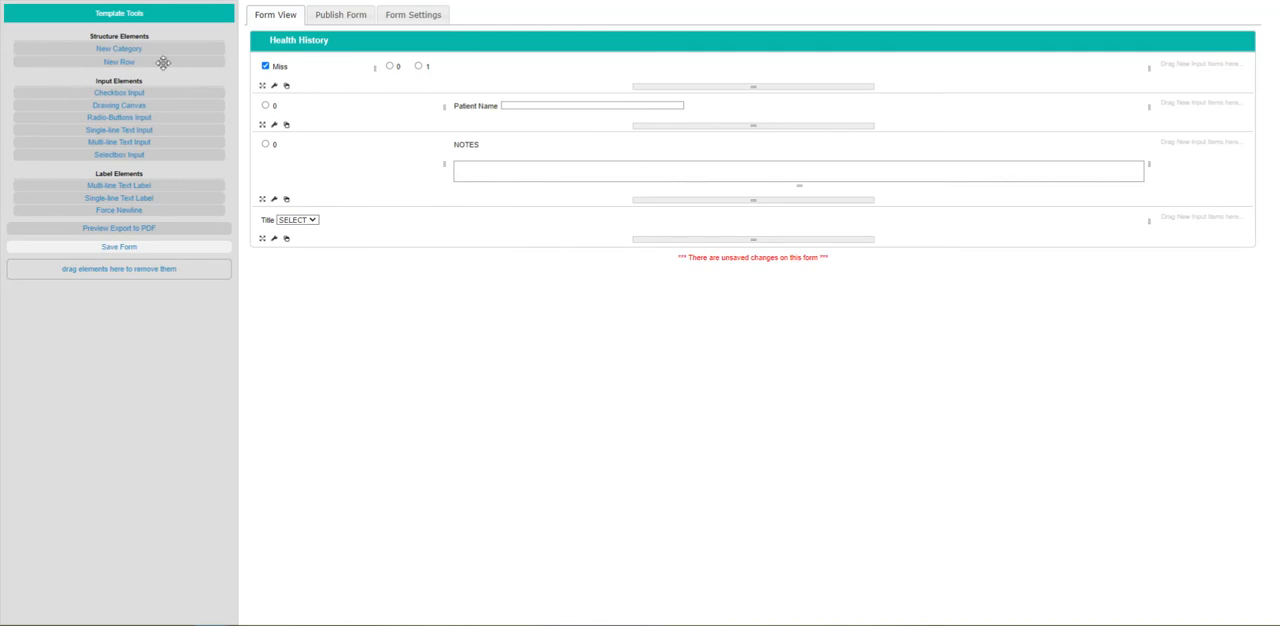
Add a fifth row below the Title selectbox and divide it into two columns.
left_click_drag(163, 62, 302, 262)
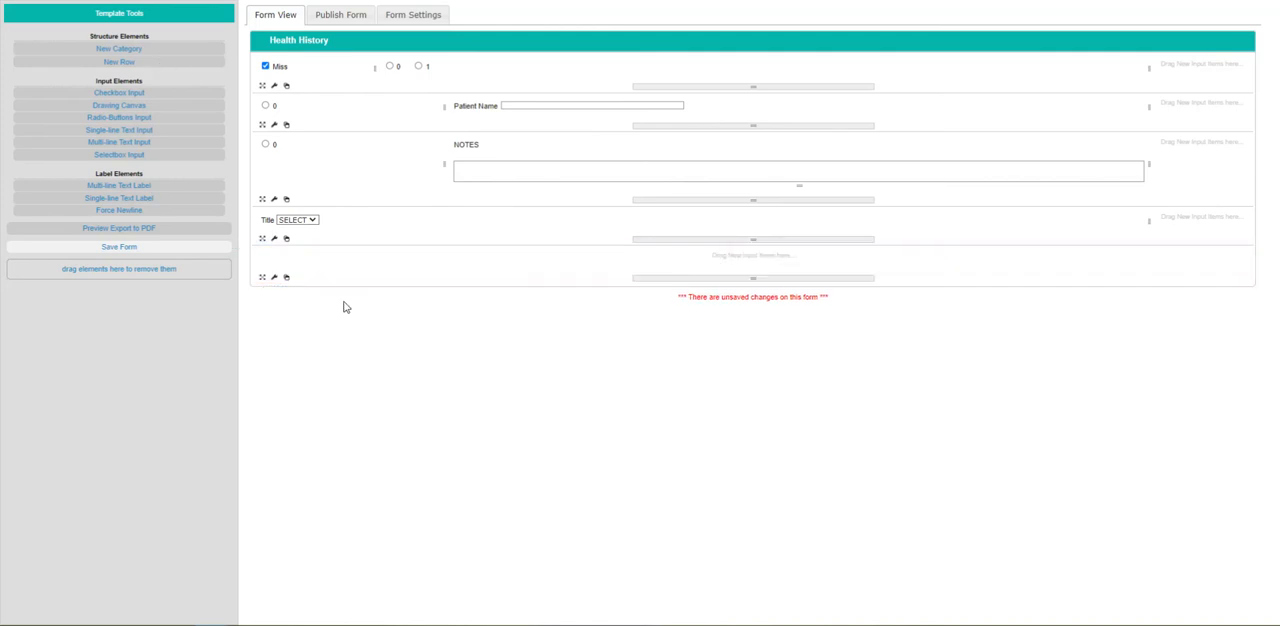
left_click(275, 278)
left_click(578, 284)
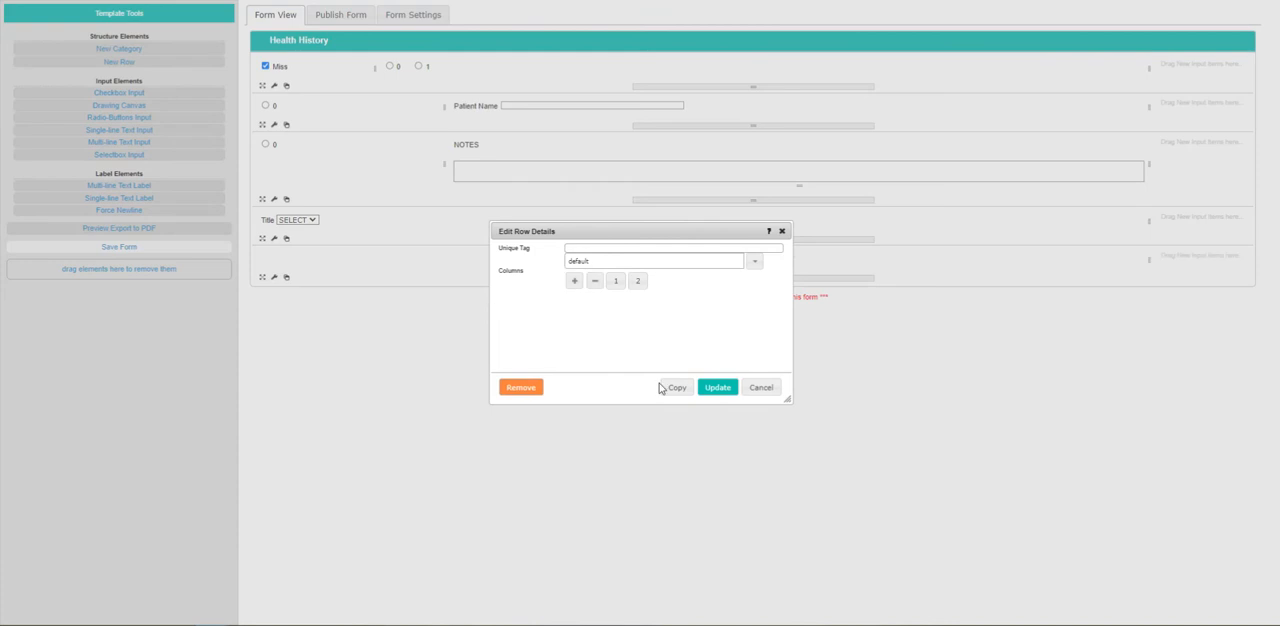
left_click(722, 388)
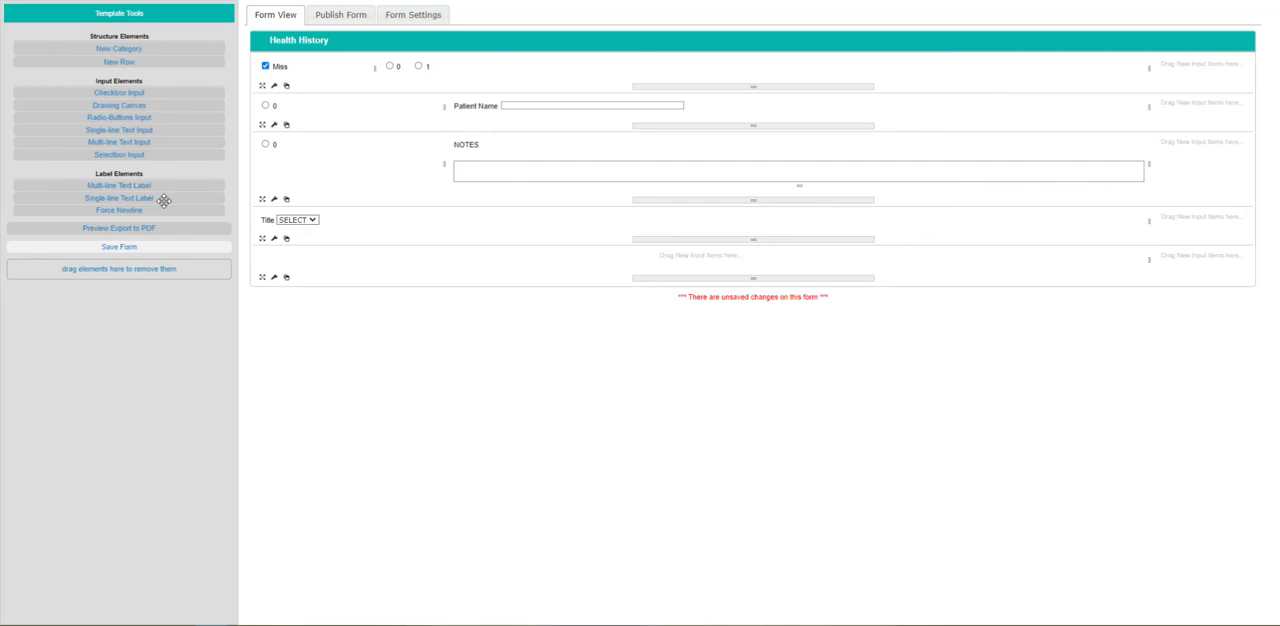
Add a multi-line text label to the fifth row's first column and set its text to "&".
left_click_drag(164, 200, 290, 275)
double_click(521, 259)
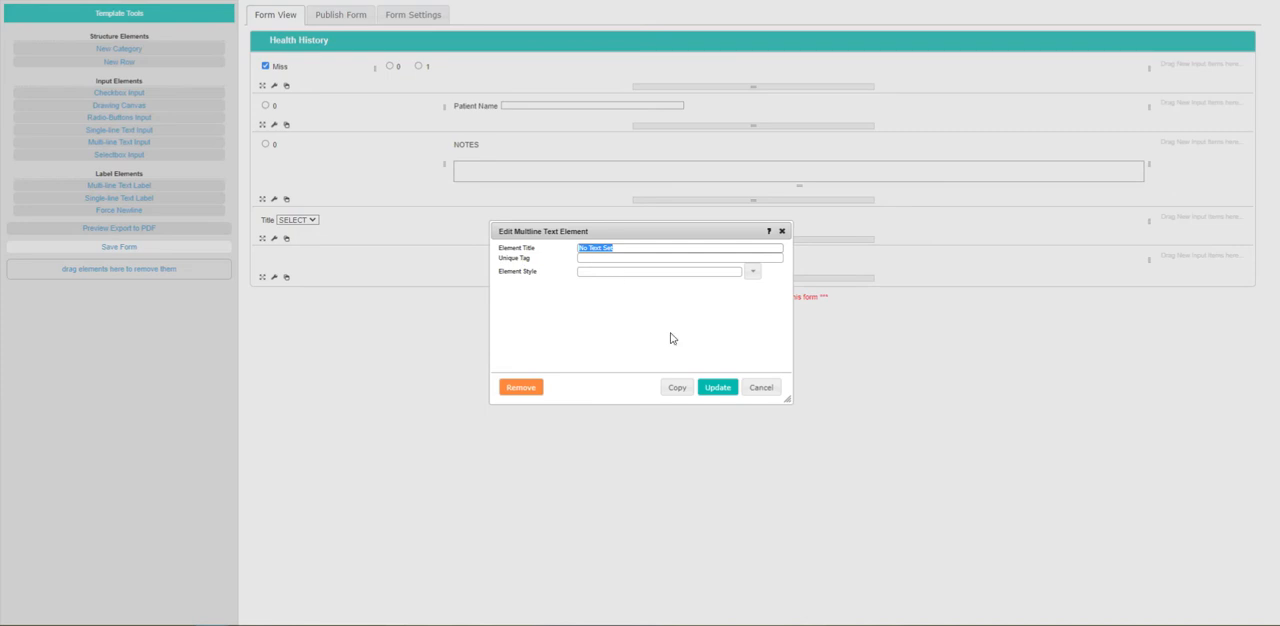
left_click(762, 389)
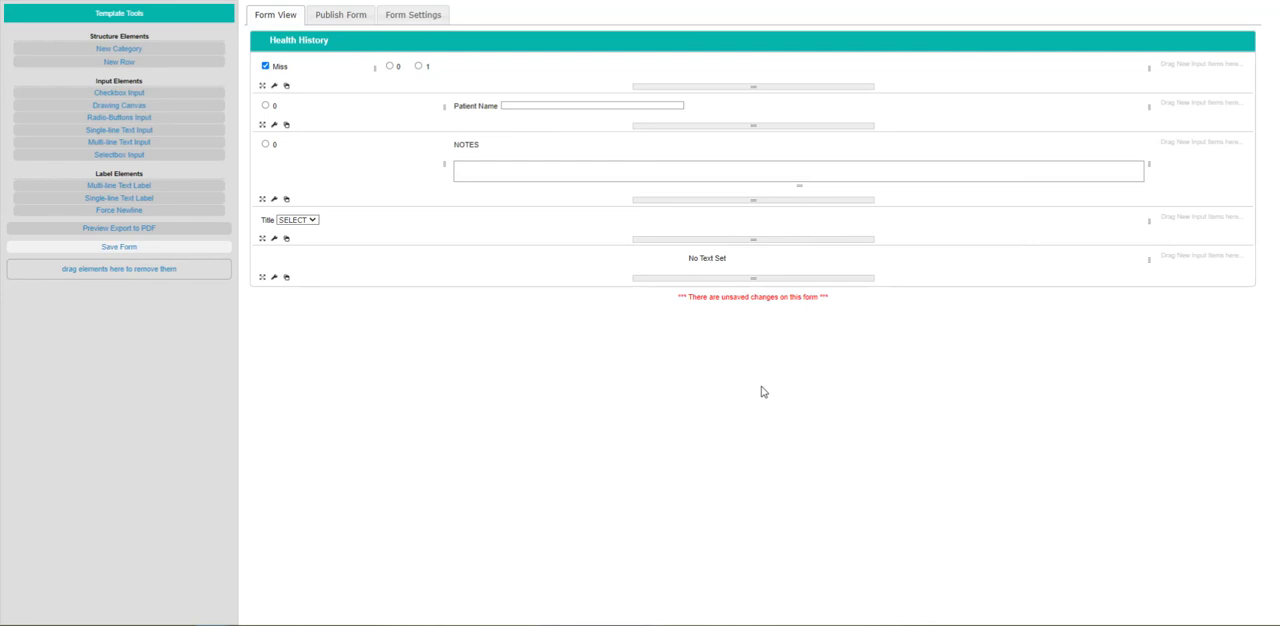
double_click(711, 258)
type("S")
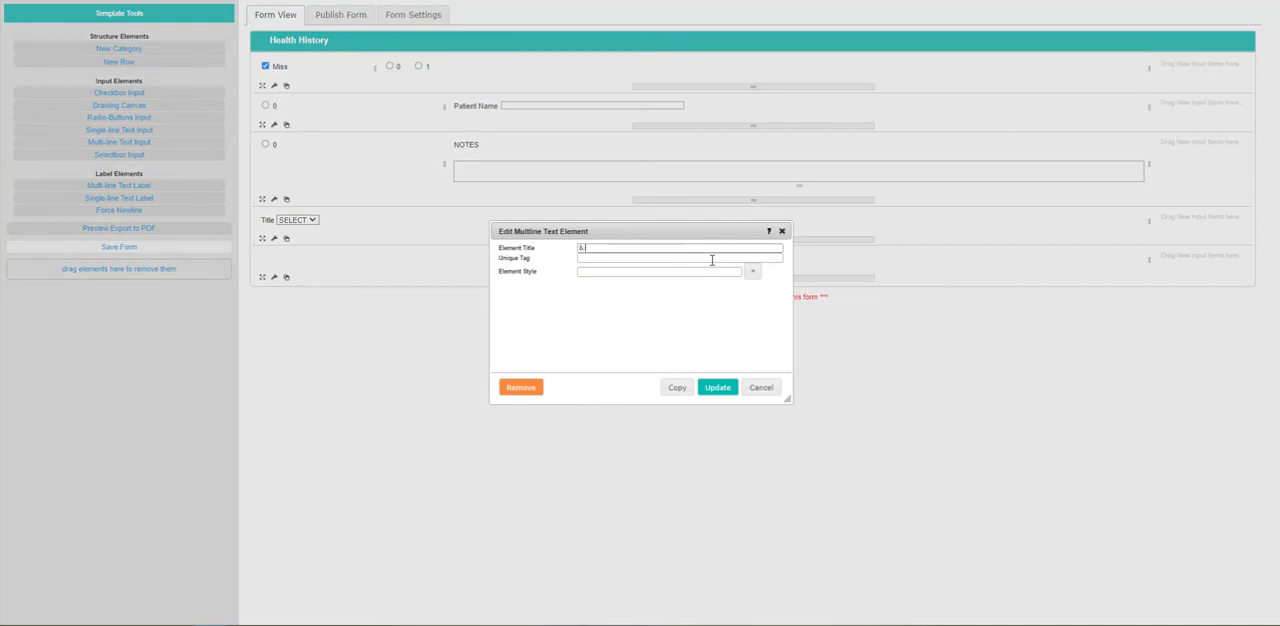
left_click(716, 390)
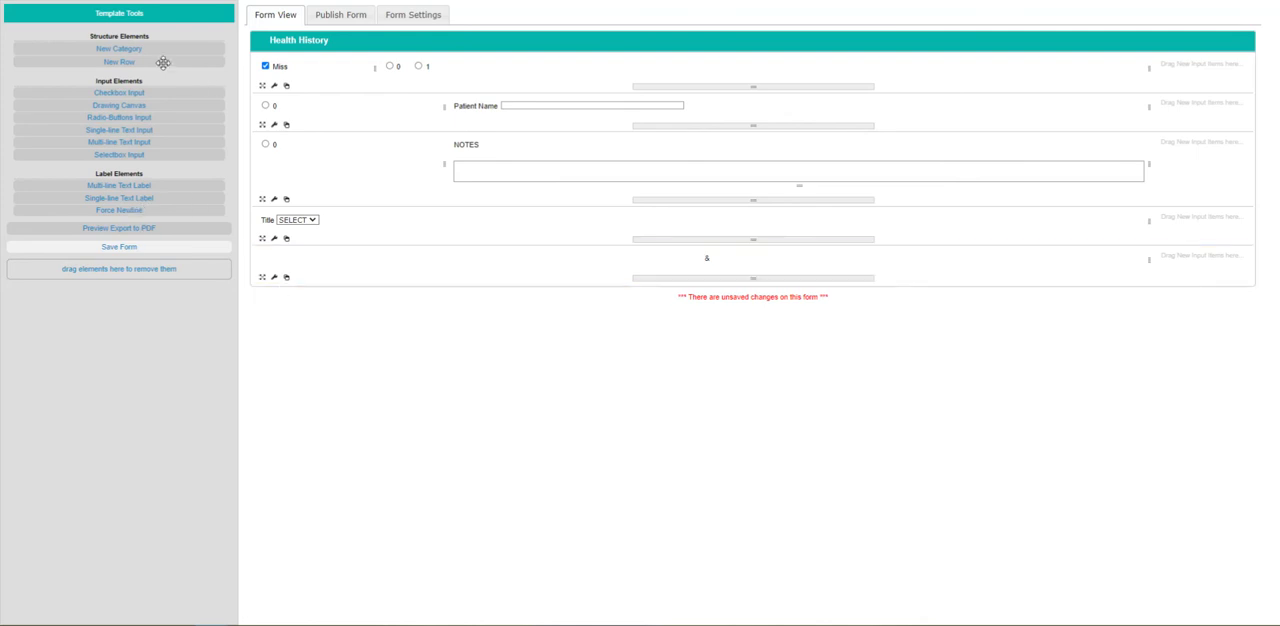
Add a sixth row below the multi-line label and divide it into two columns.
left_click_drag(165, 63, 286, 300)
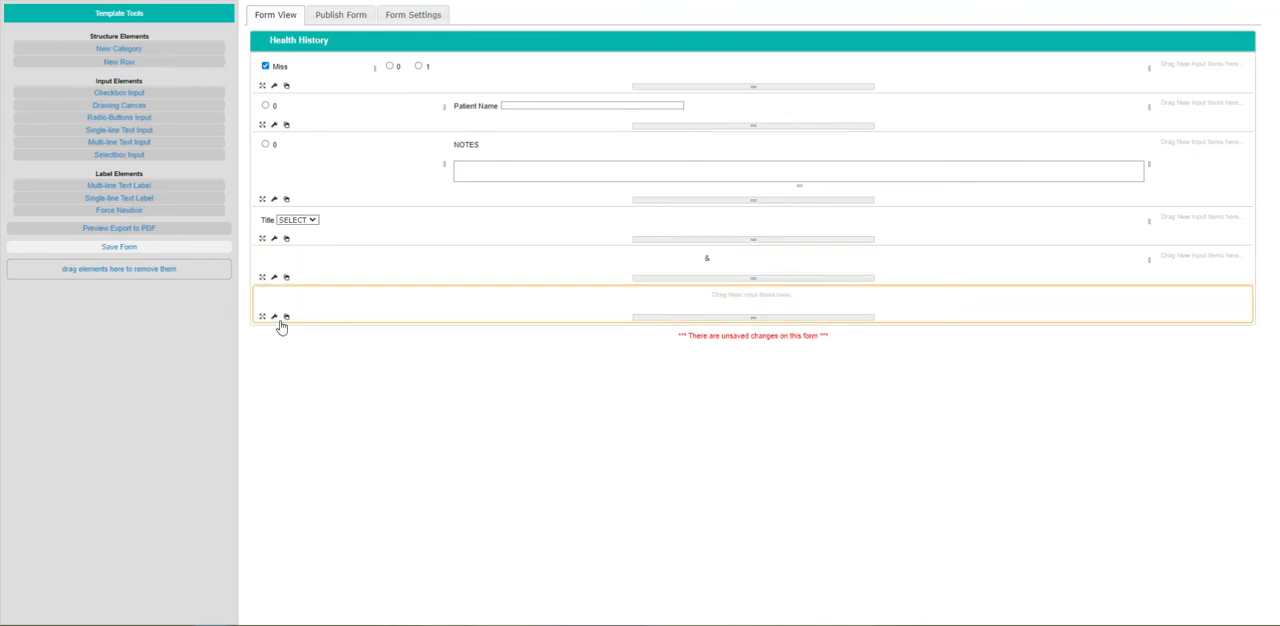
left_click(274, 316)
left_click(574, 280)
left_click(717, 387)
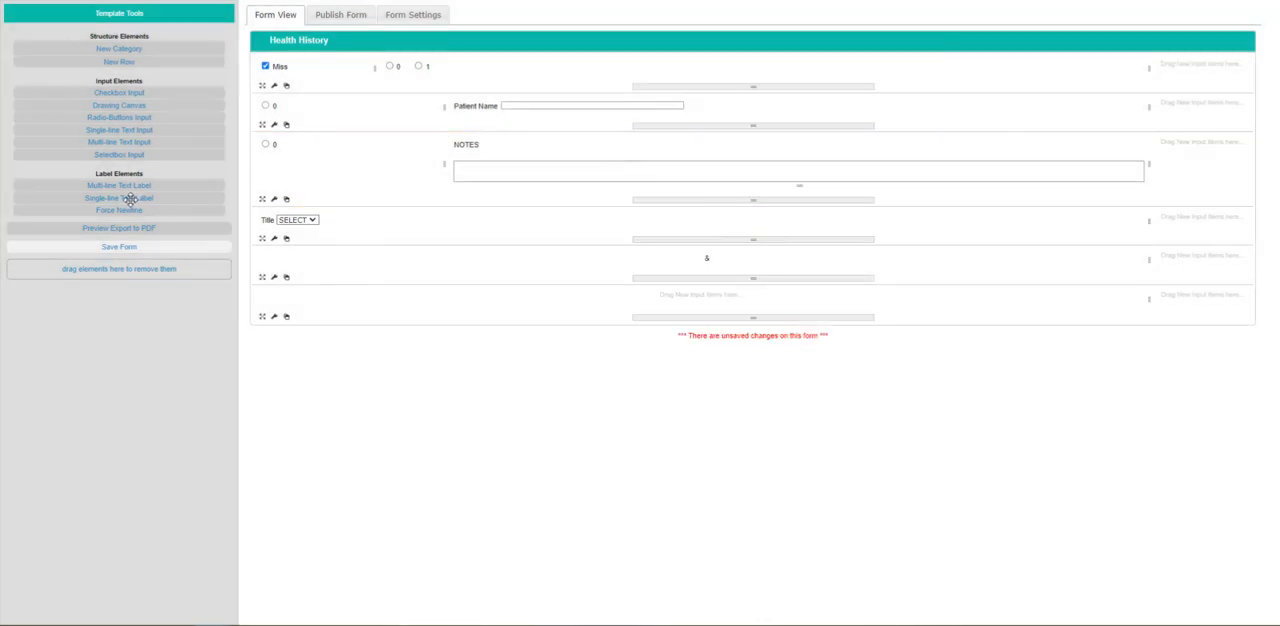
Add a single-line text label to the sixth row's first column and view its settings, keeping the default text.
left_click_drag(128, 199, 306, 305)
left_click(285, 300)
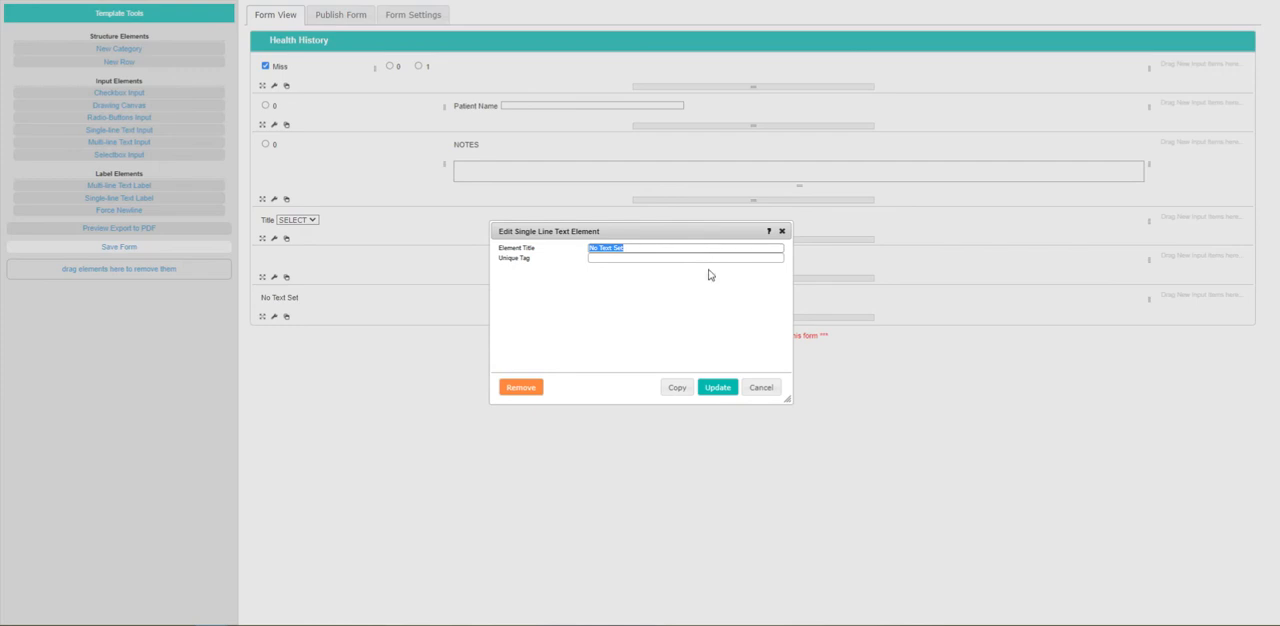
left_click(782, 231)
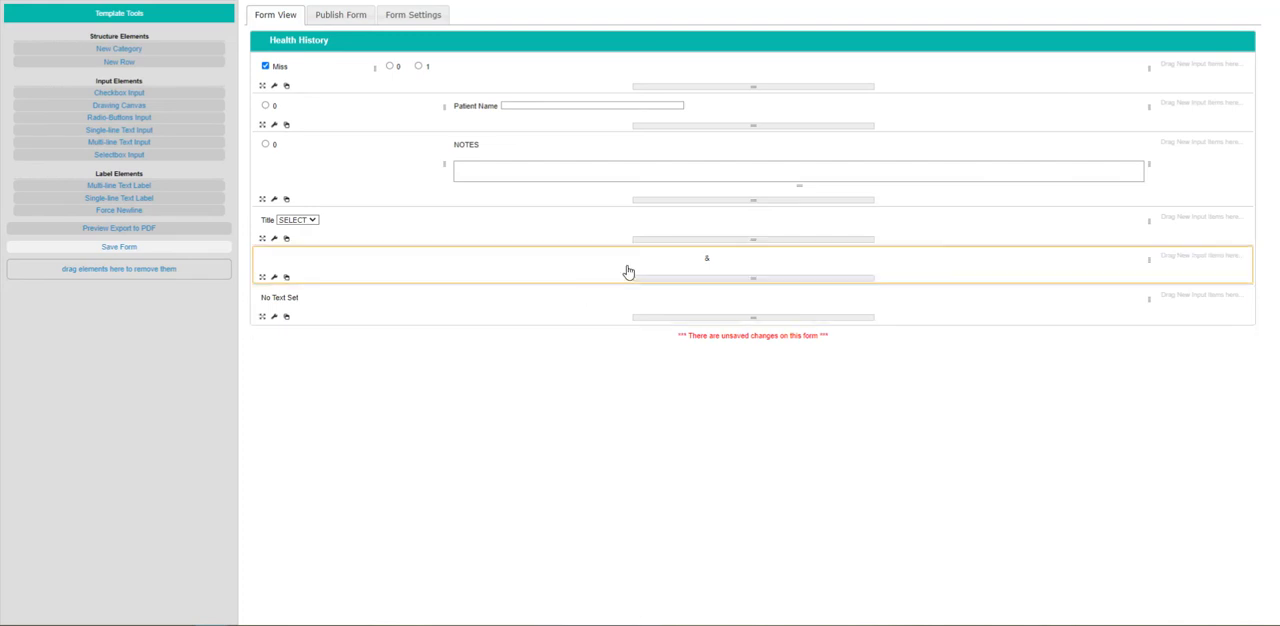
Set the element style of the "&" multi-line text label to align-left.
double_click(696, 261)
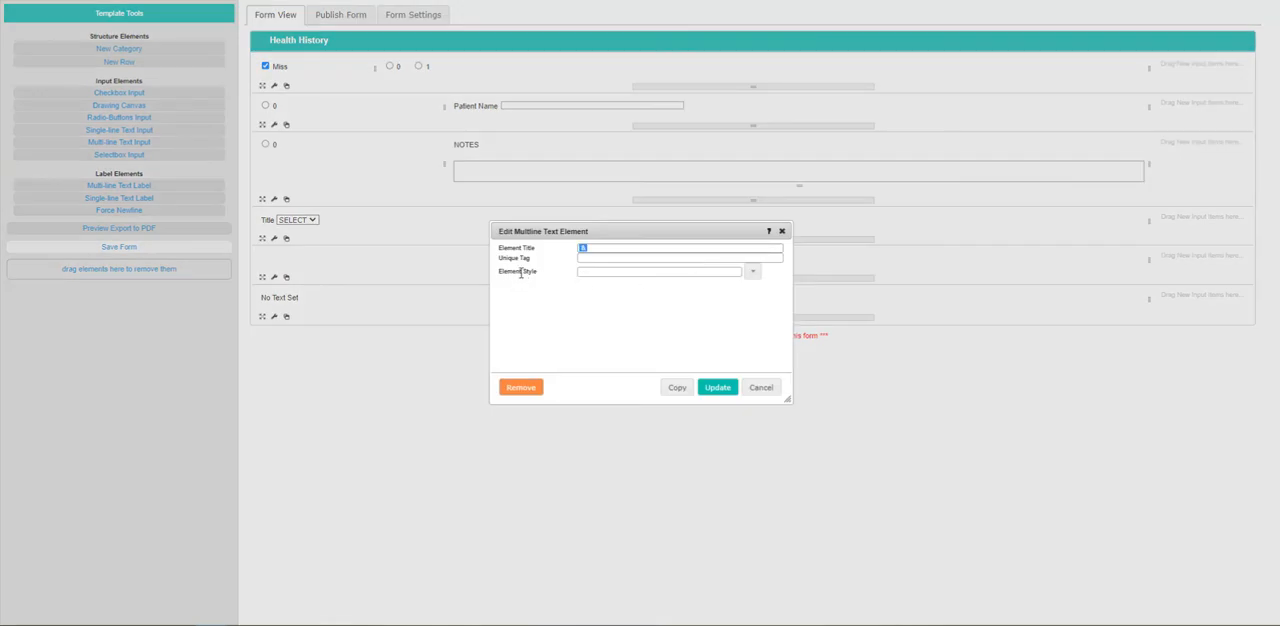
left_click(753, 271)
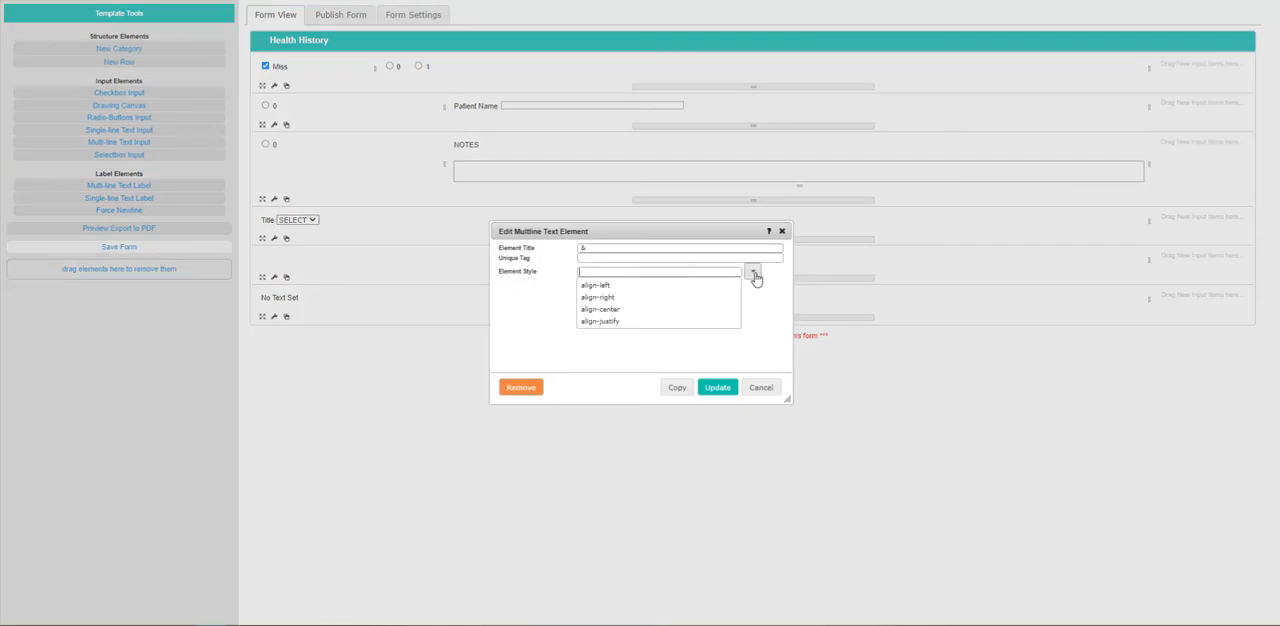
left_click(703, 286)
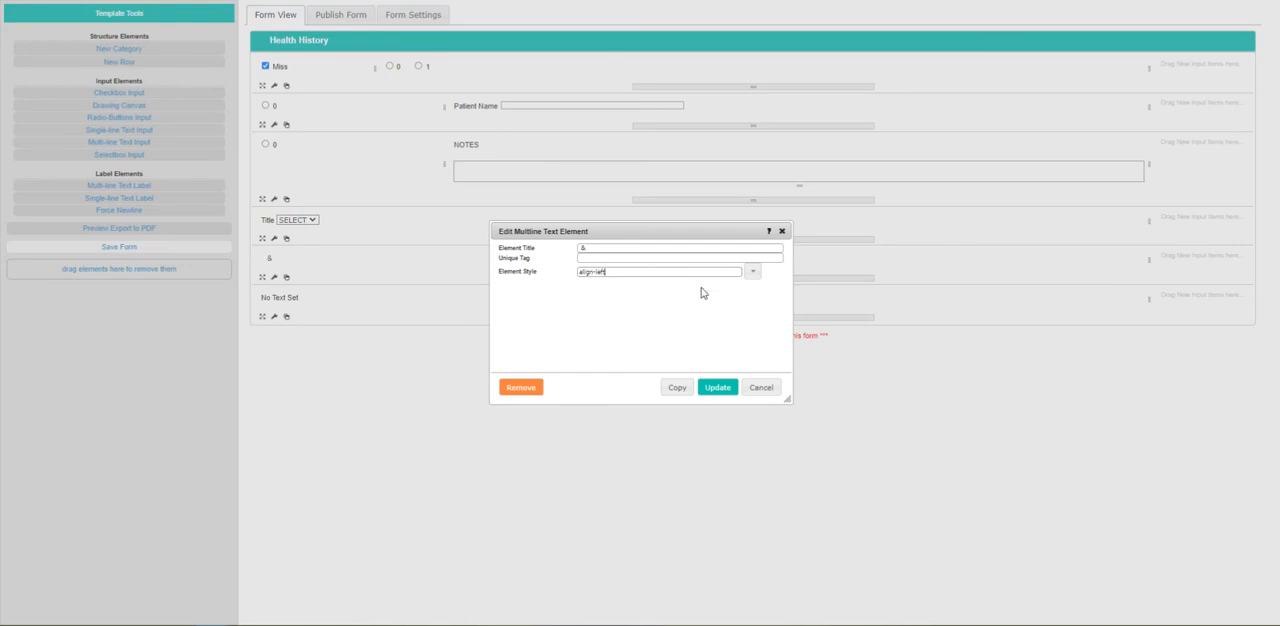
left_click(716, 388)
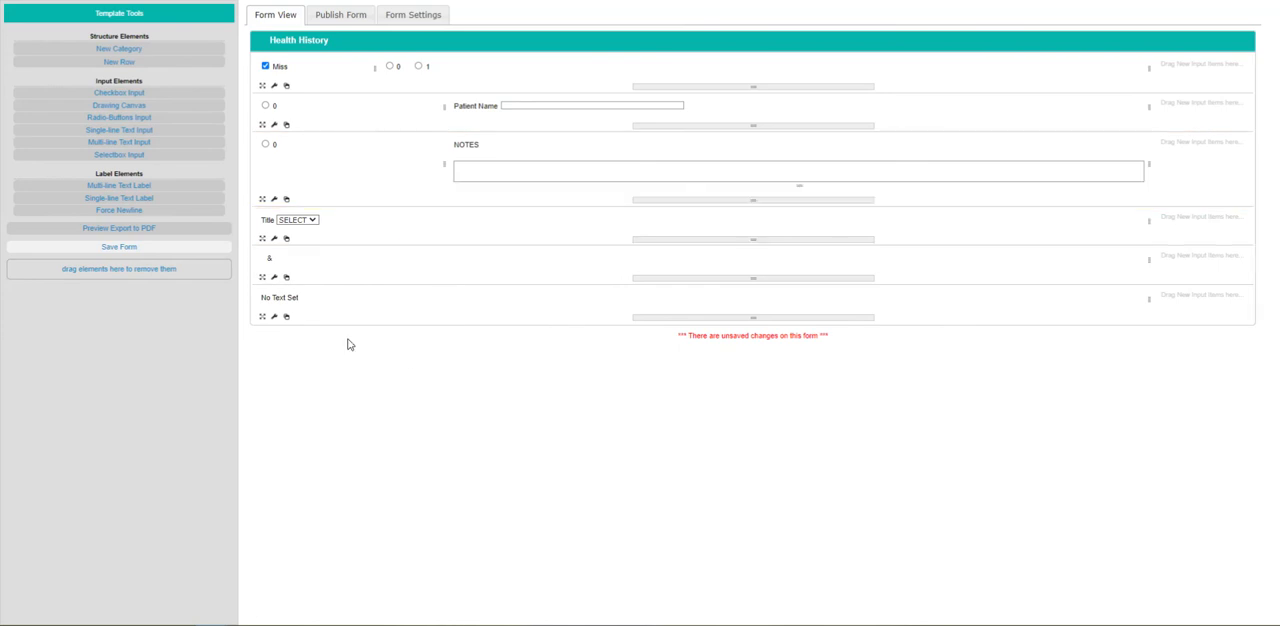
Add a seventh row below the single-line label, divide it into three columns and narrow the first column to about mid-row.
left_click_drag(140, 61, 282, 365)
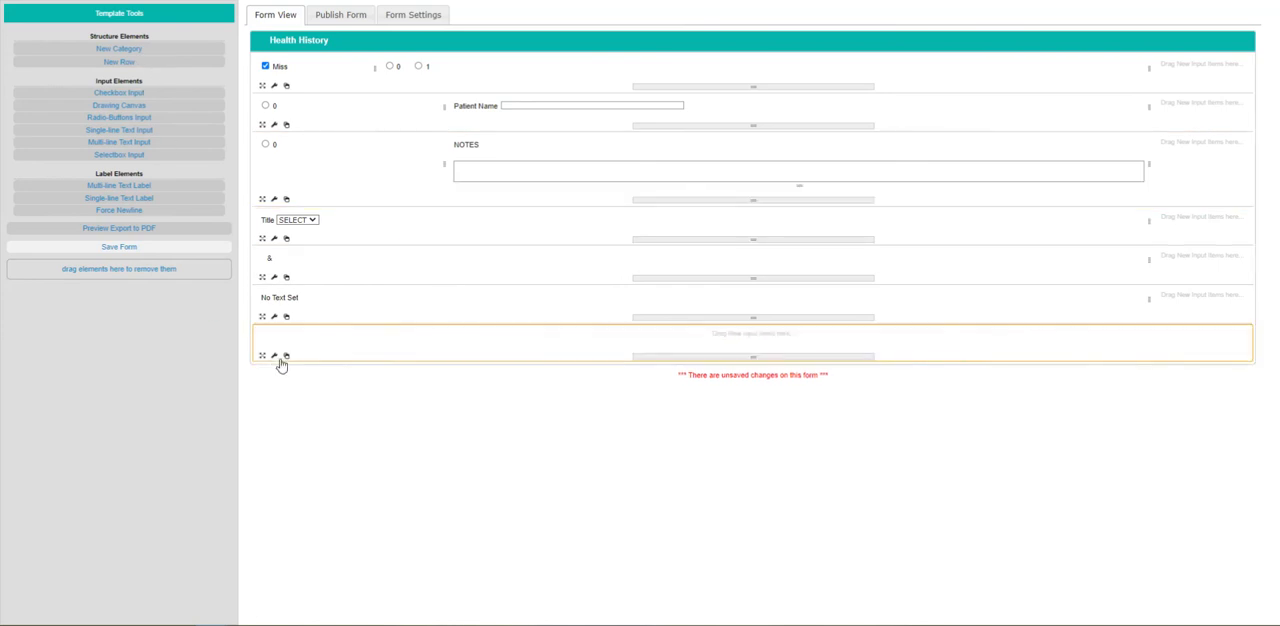
left_click(282, 362)
left_click(572, 282)
left_click(718, 388)
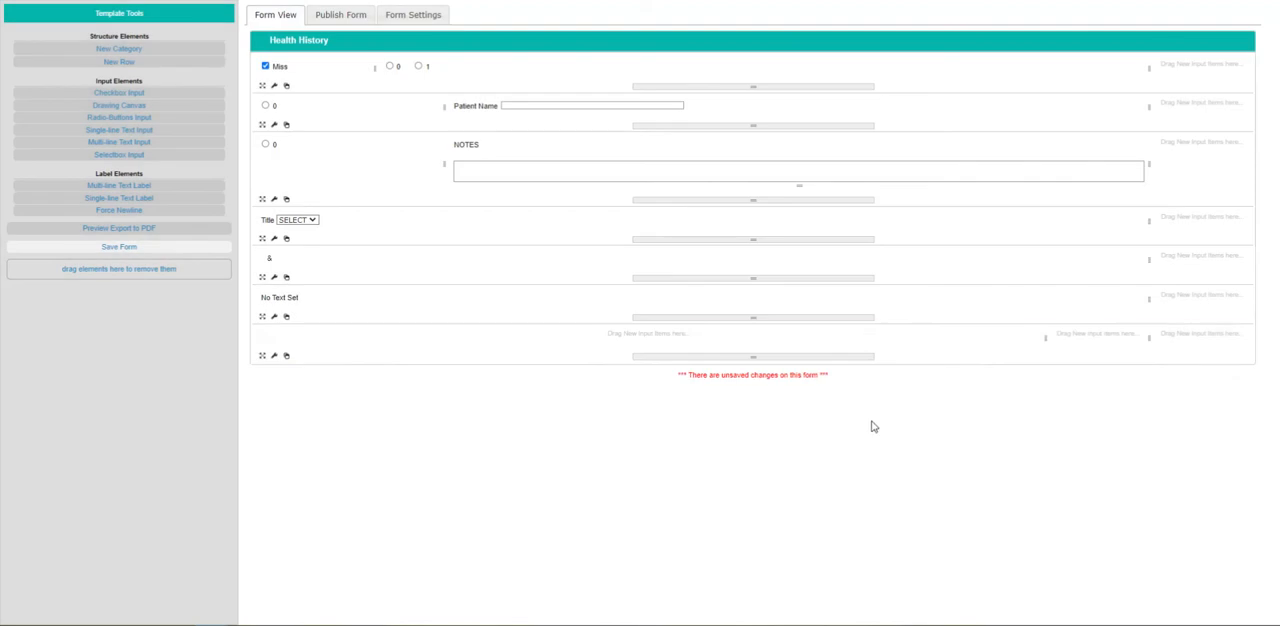
left_click_drag(1045, 338, 621, 340)
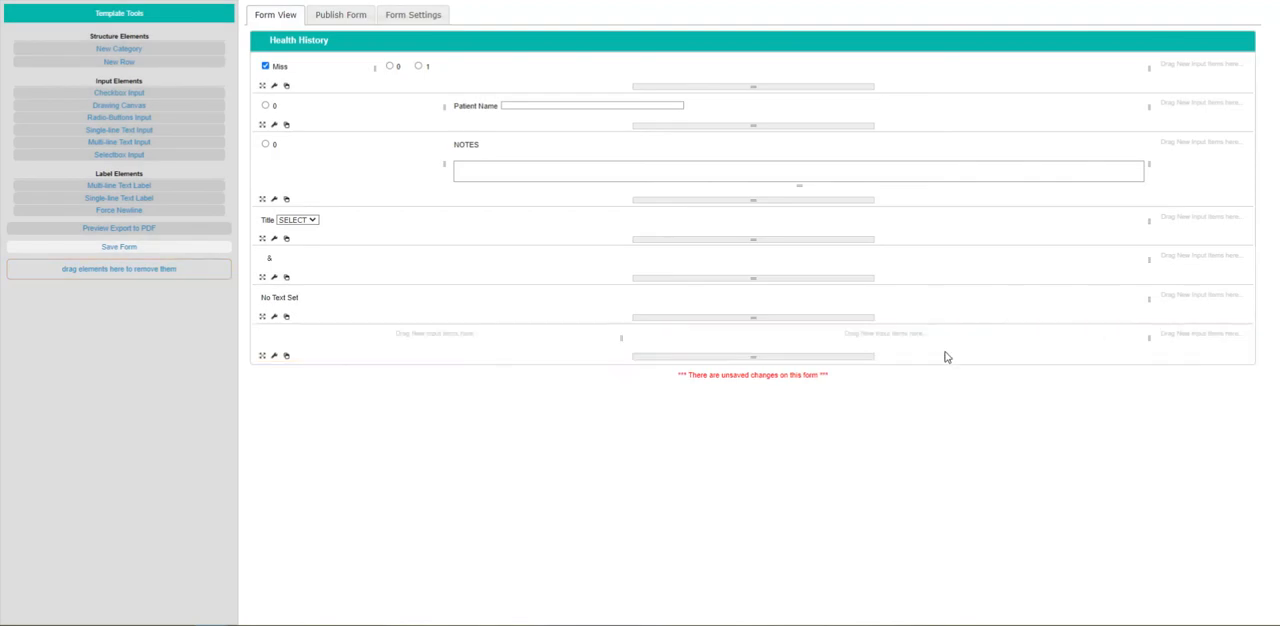
Add a single-line text label titled "TITLE PAGE" to the seventh row's second column and widen the first column to centre the label.
left_click_drag(95, 198, 670, 343)
left_click(670, 343)
type("T")
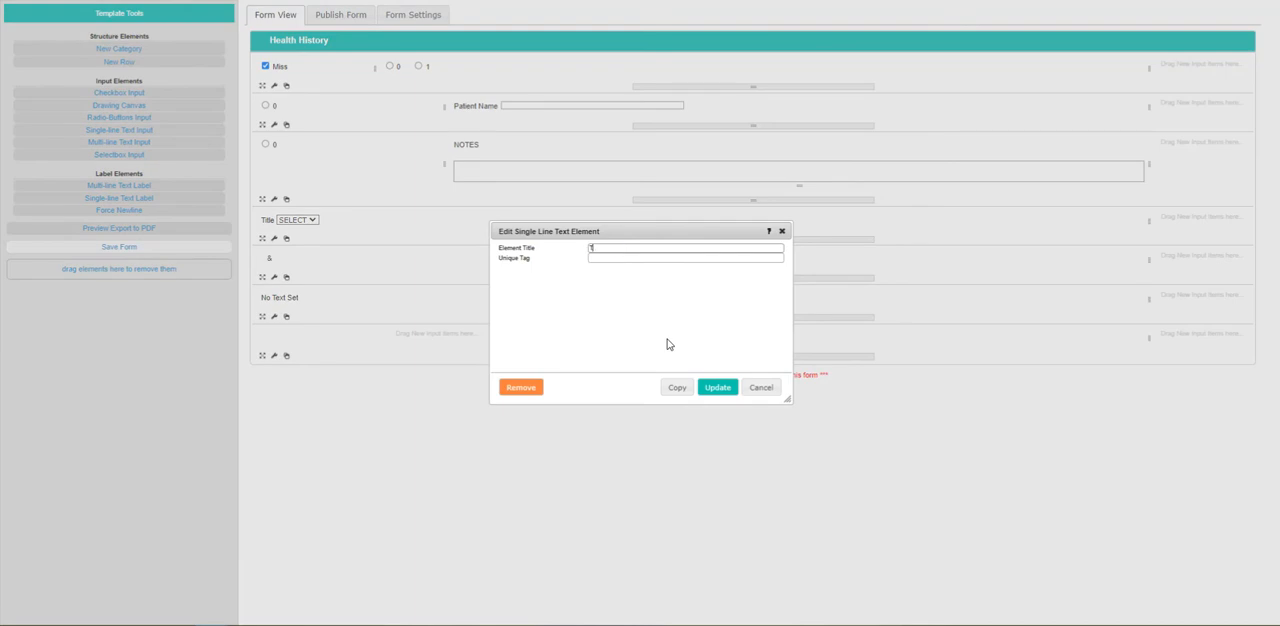
type("ITLE P4")
left_click(716, 387)
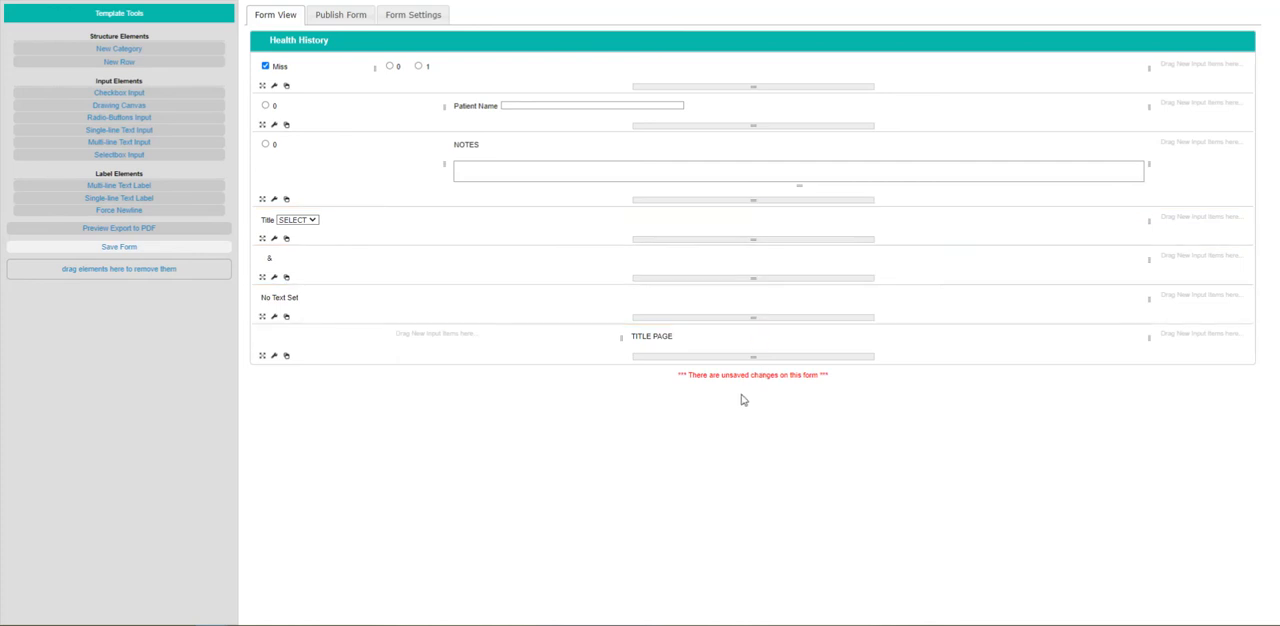
left_click_drag(623, 346, 720, 346)
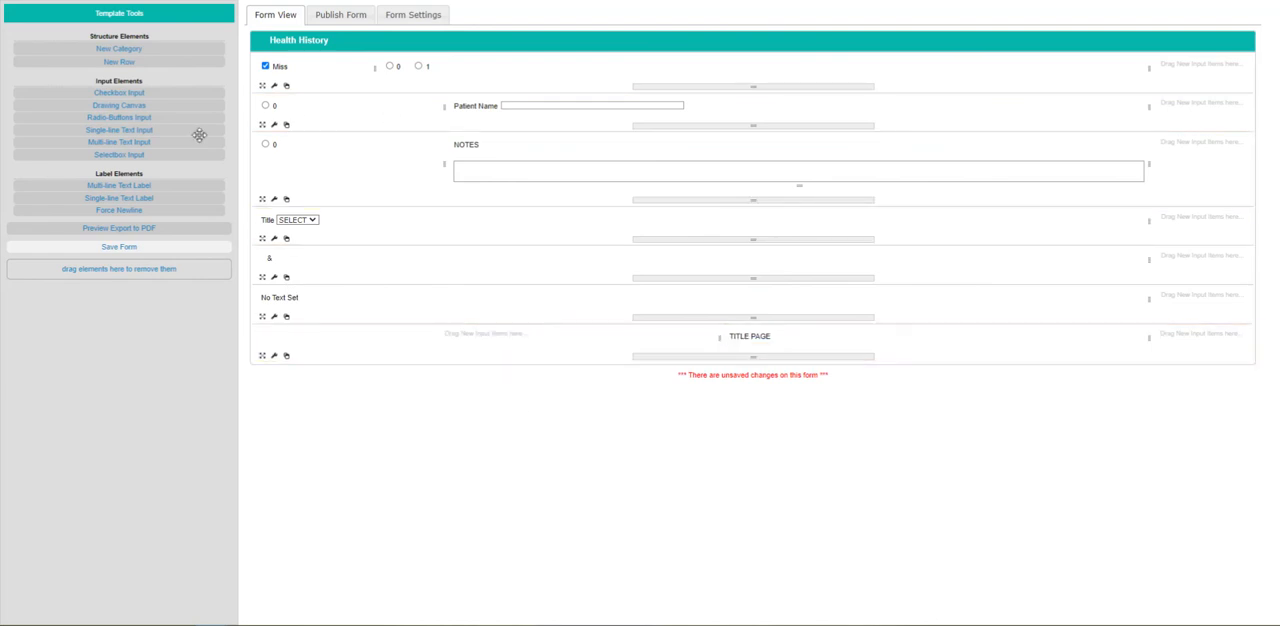
Add an eighth row below the "TITLE PAGE" row and divide it into ten columns.
left_click_drag(185, 61, 268, 330)
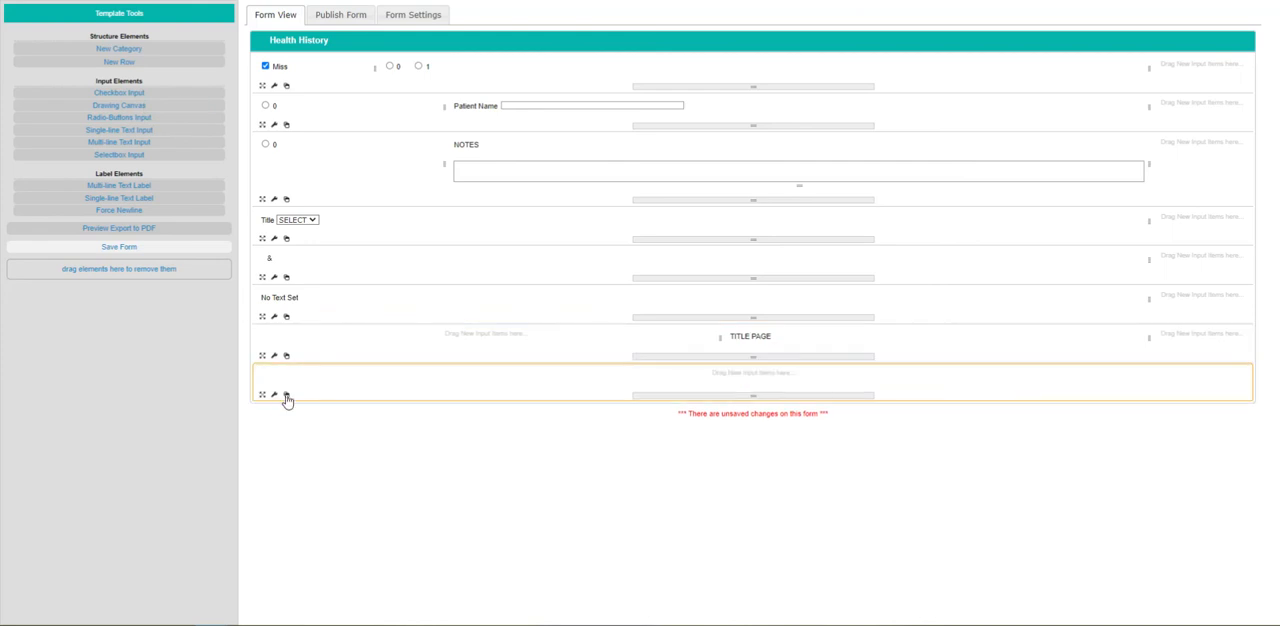
left_click(274, 394)
double_click(573, 282)
left_click(573, 282)
left_click(572, 282)
left_click(568, 282)
left_click(560, 283)
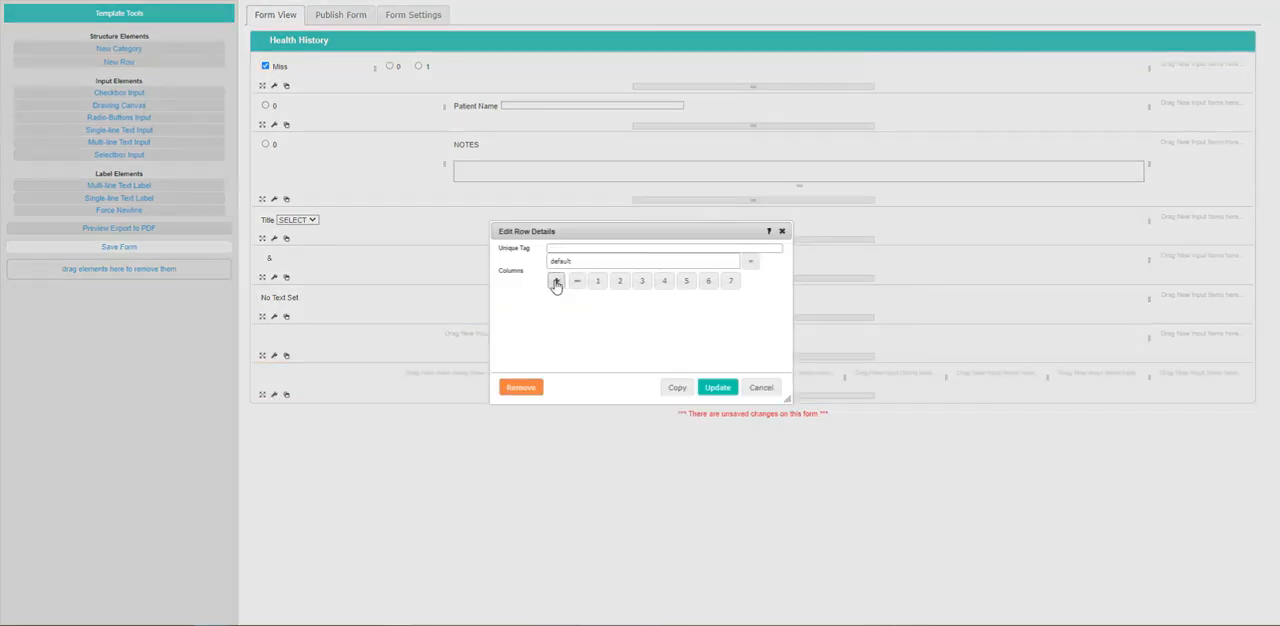
left_click(556, 283)
left_click(551, 283)
left_click(549, 284)
left_click(705, 393)
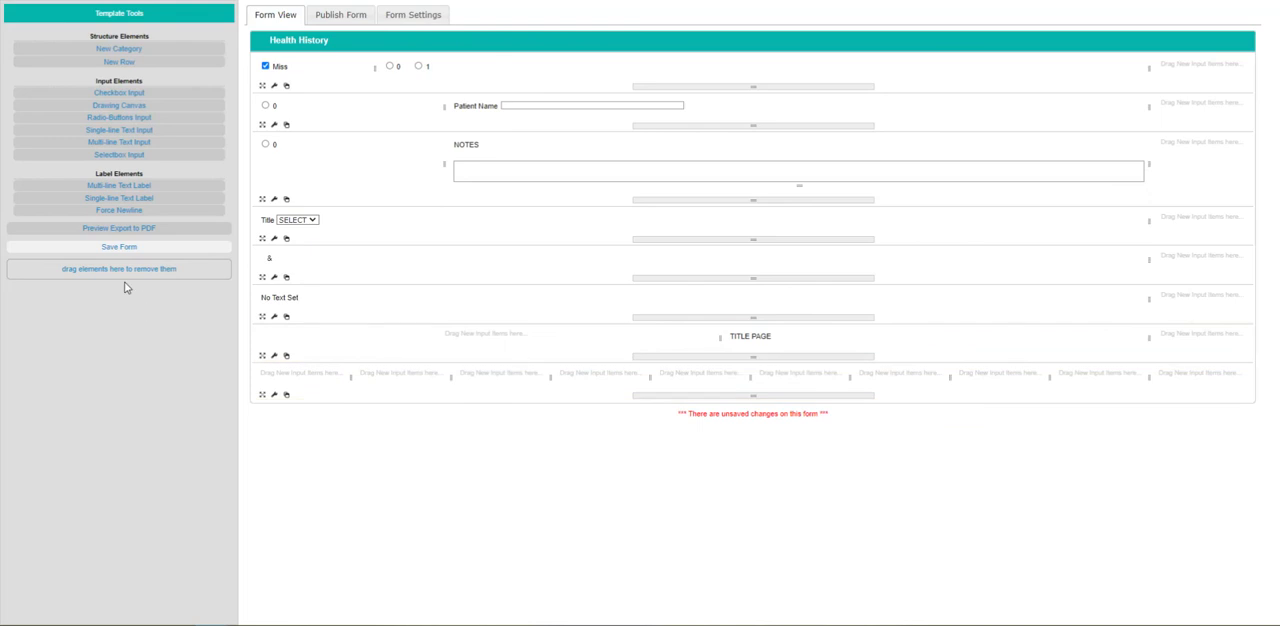
Reduce the ten-column row to five columns.
left_click(274, 394)
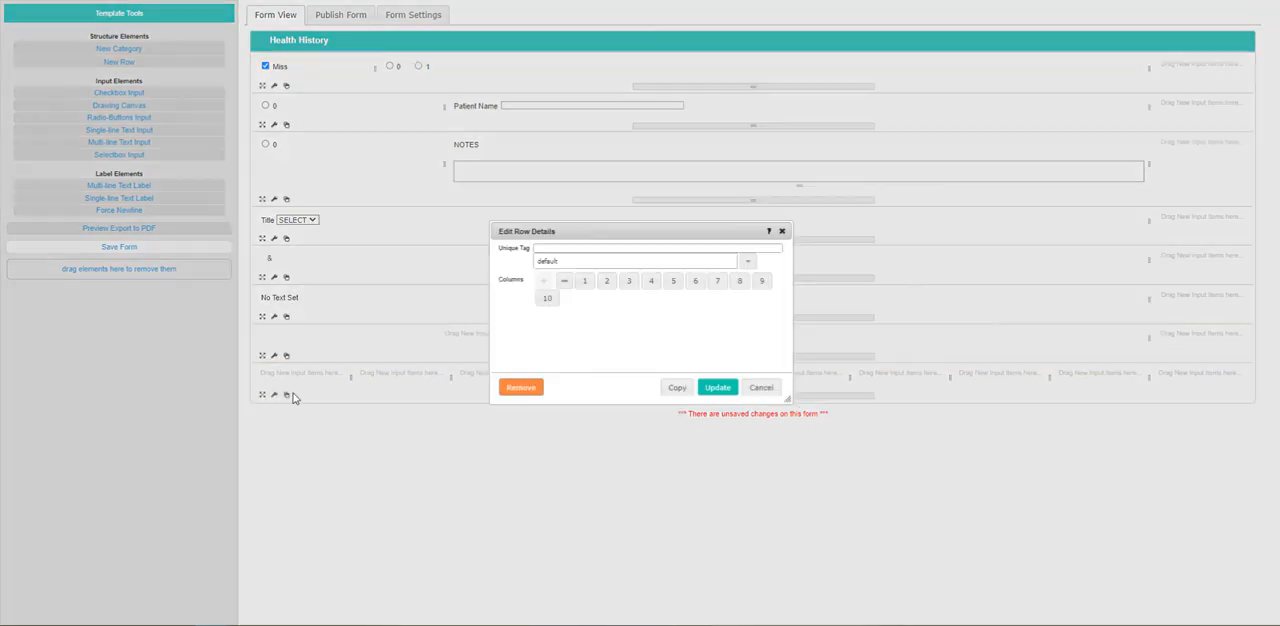
left_click(567, 283)
left_click(572, 284)
left_click(579, 285)
left_click(586, 286)
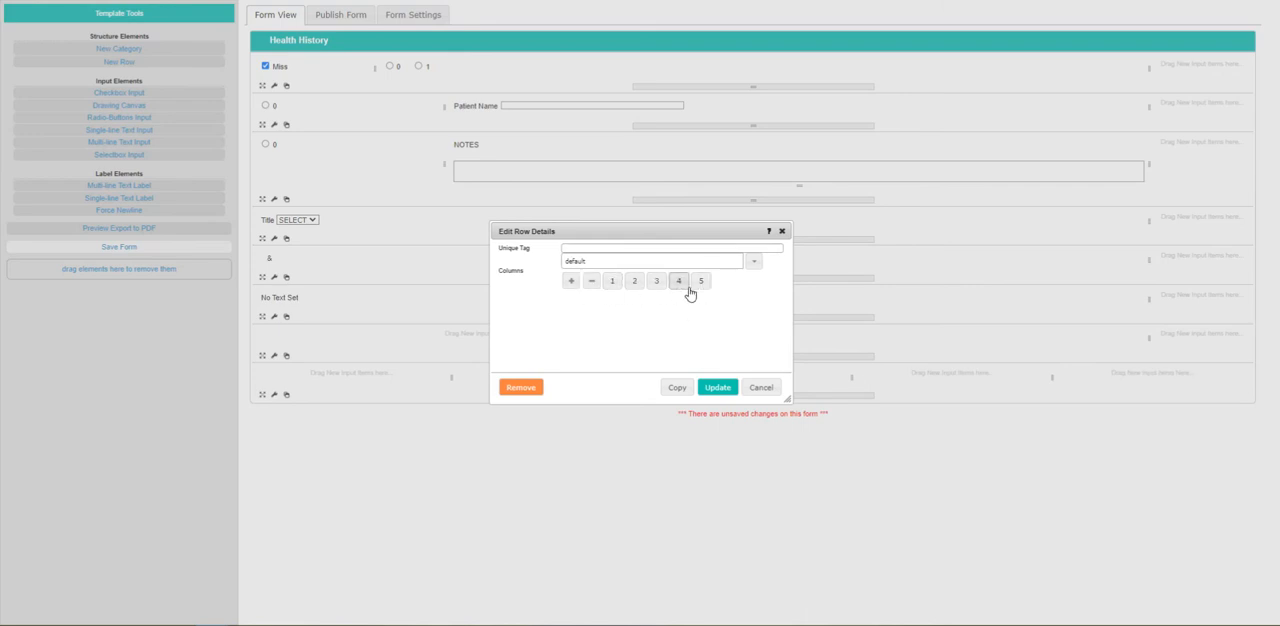
left_click(675, 387)
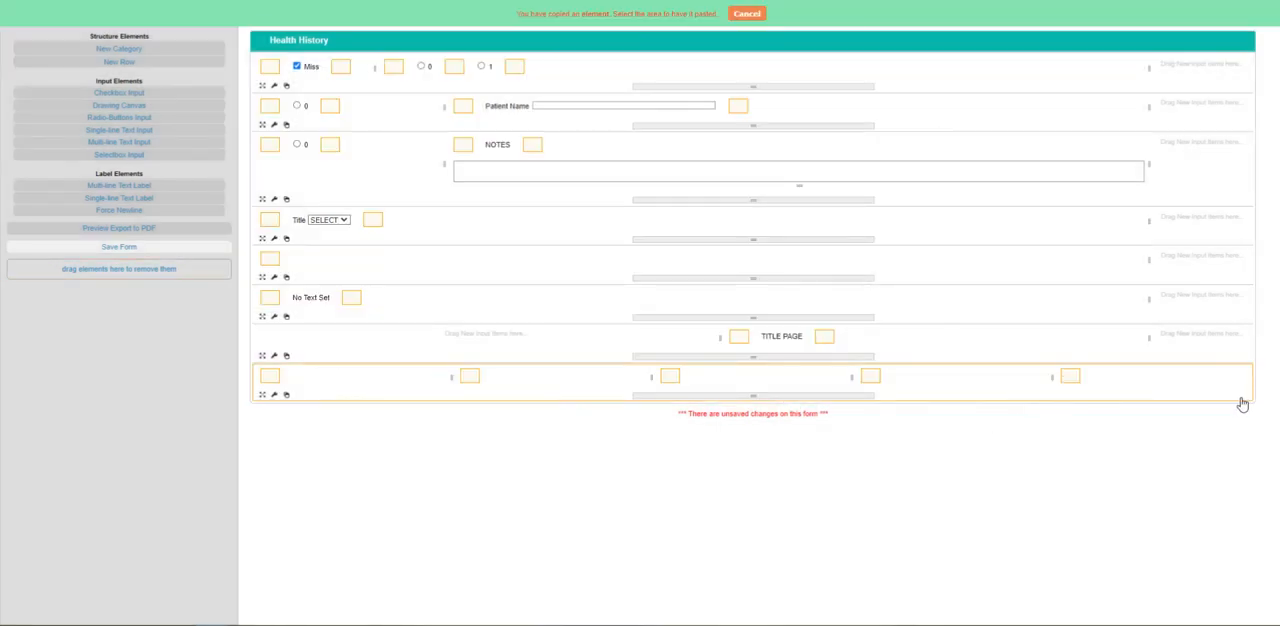
Cancel the pending element copy and space the last row's dividers into four wide, roughly equal columns with a narrow fifth.
left_click_drag(1053, 377, 1227, 385)
left_click(747, 14)
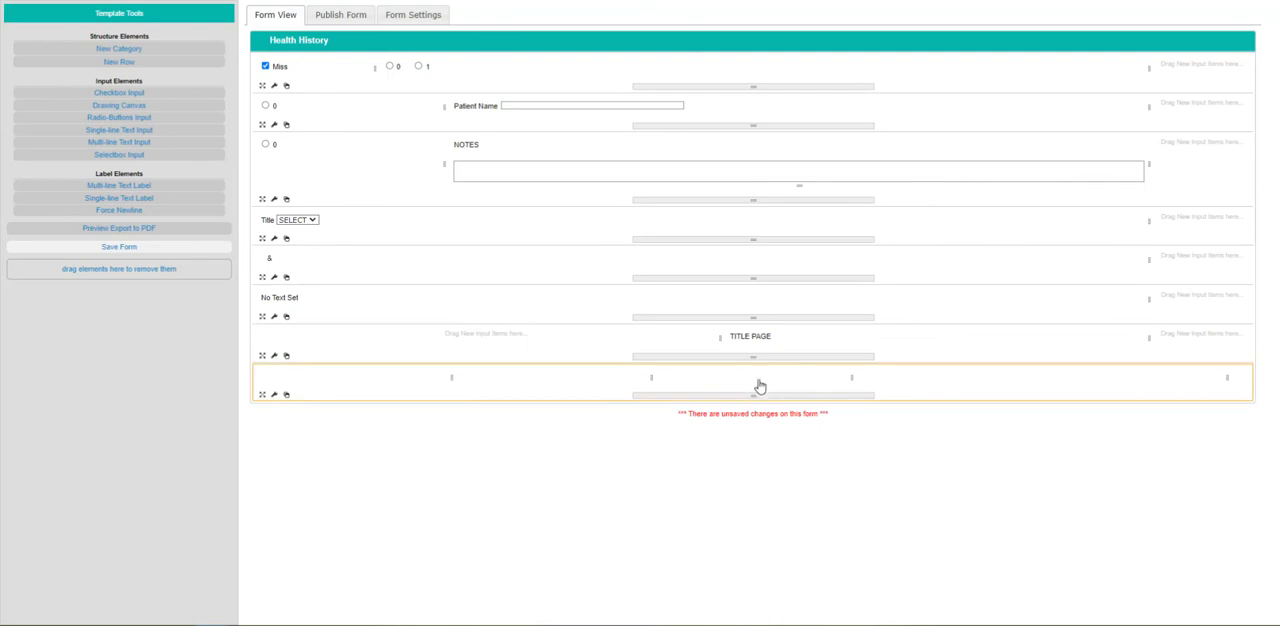
left_click_drag(851, 380, 997, 380)
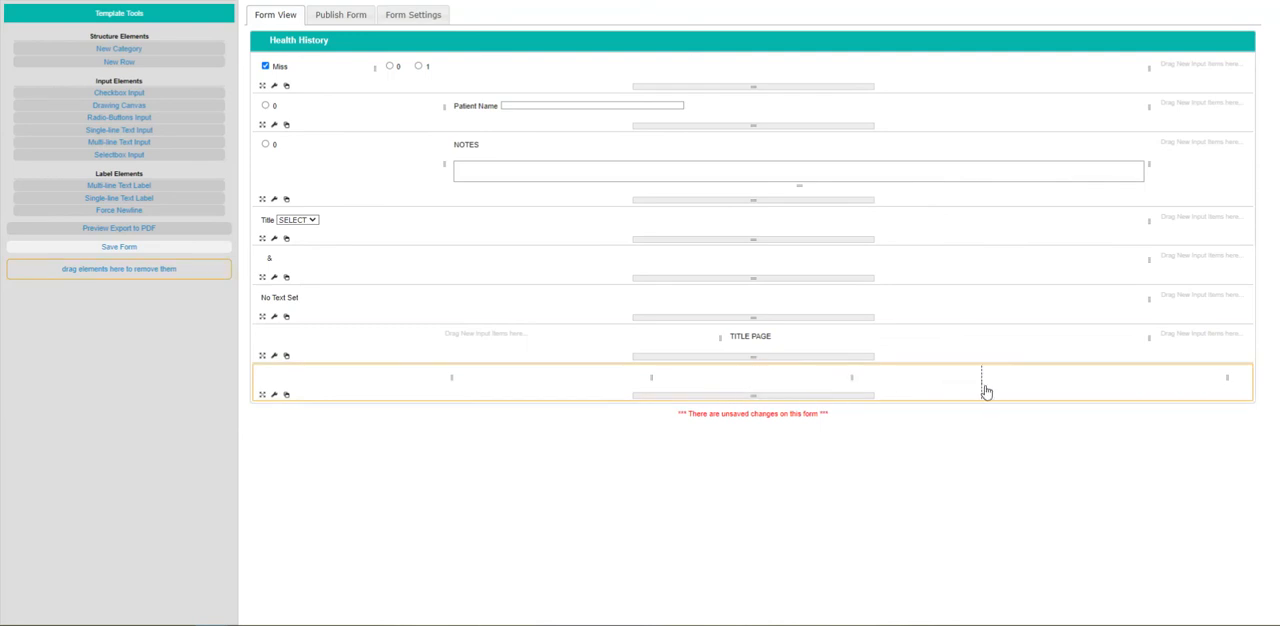
left_click_drag(653, 380, 749, 384)
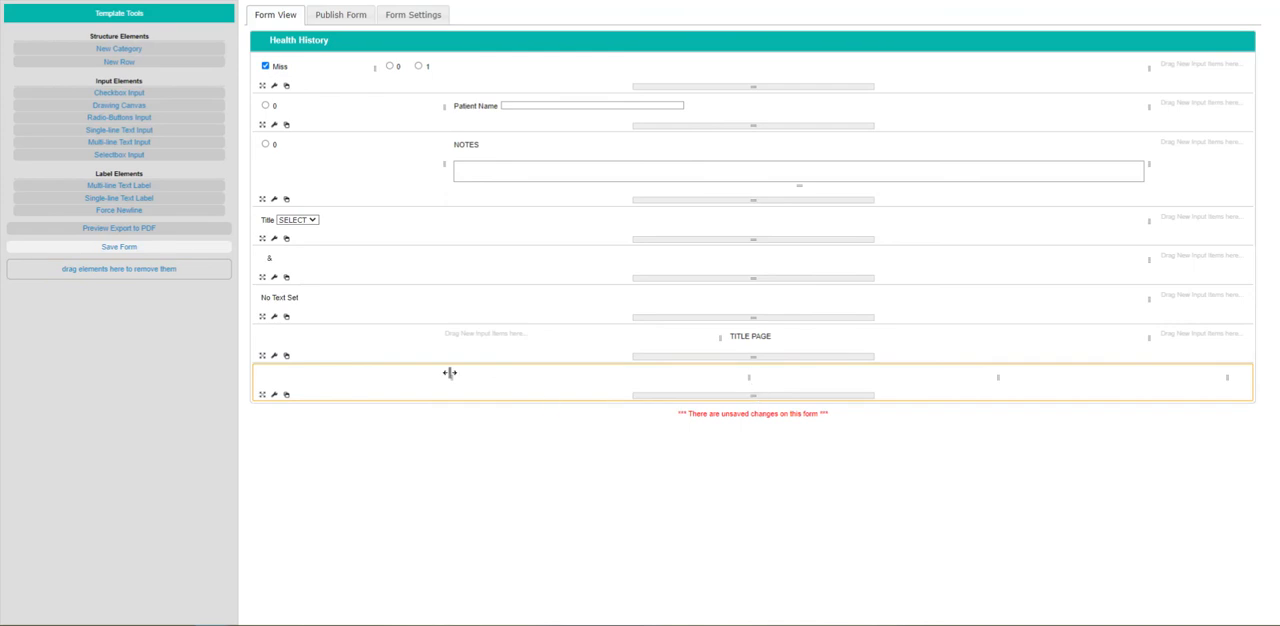
left_click_drag(457, 389, 499, 391)
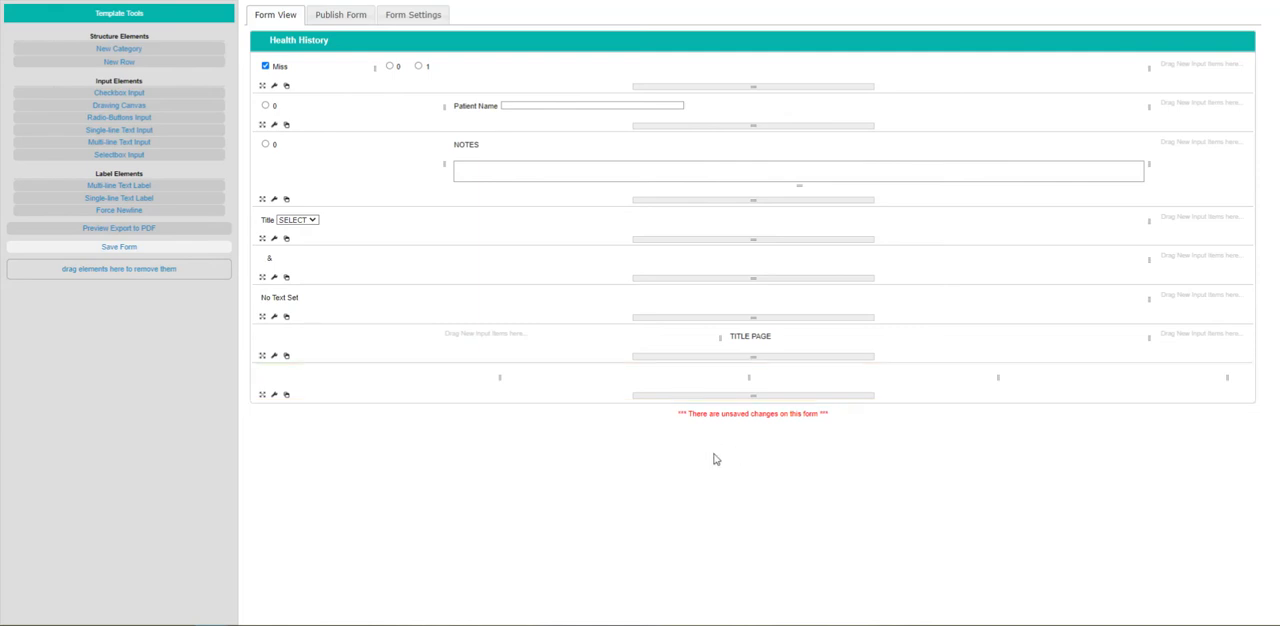
Duplicate the "No Text Set" row and place a new checkbox input in the first column of the five-column row.
left_click_drag(121, 93, 285, 342)
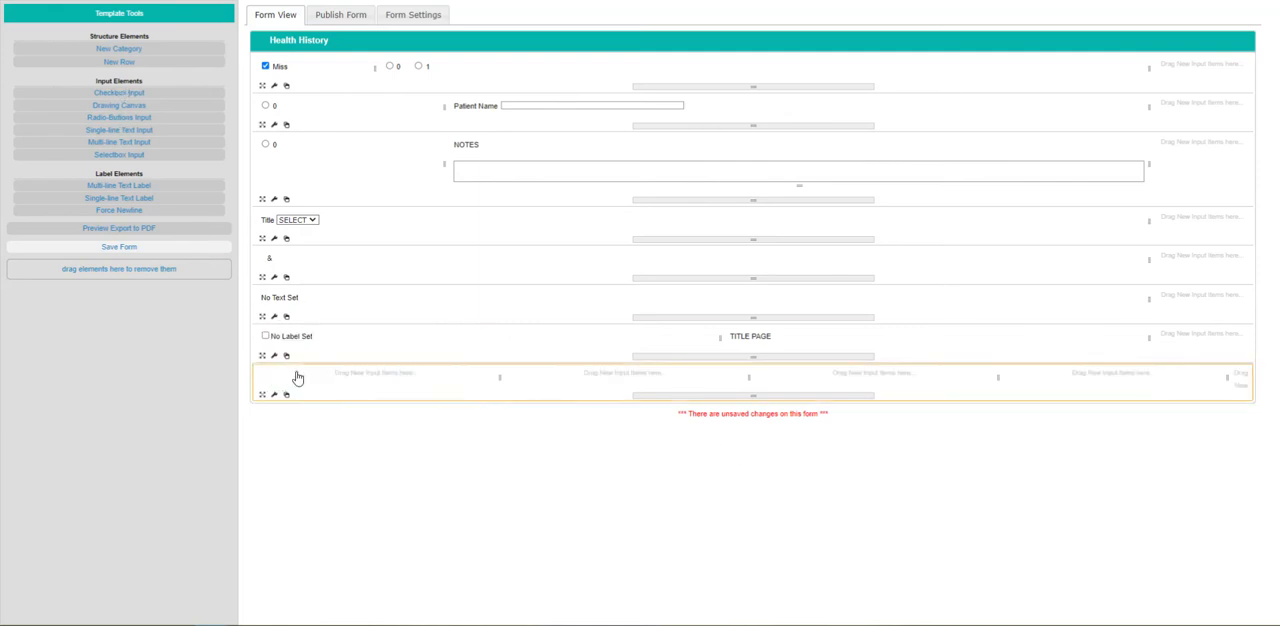
left_click(287, 318)
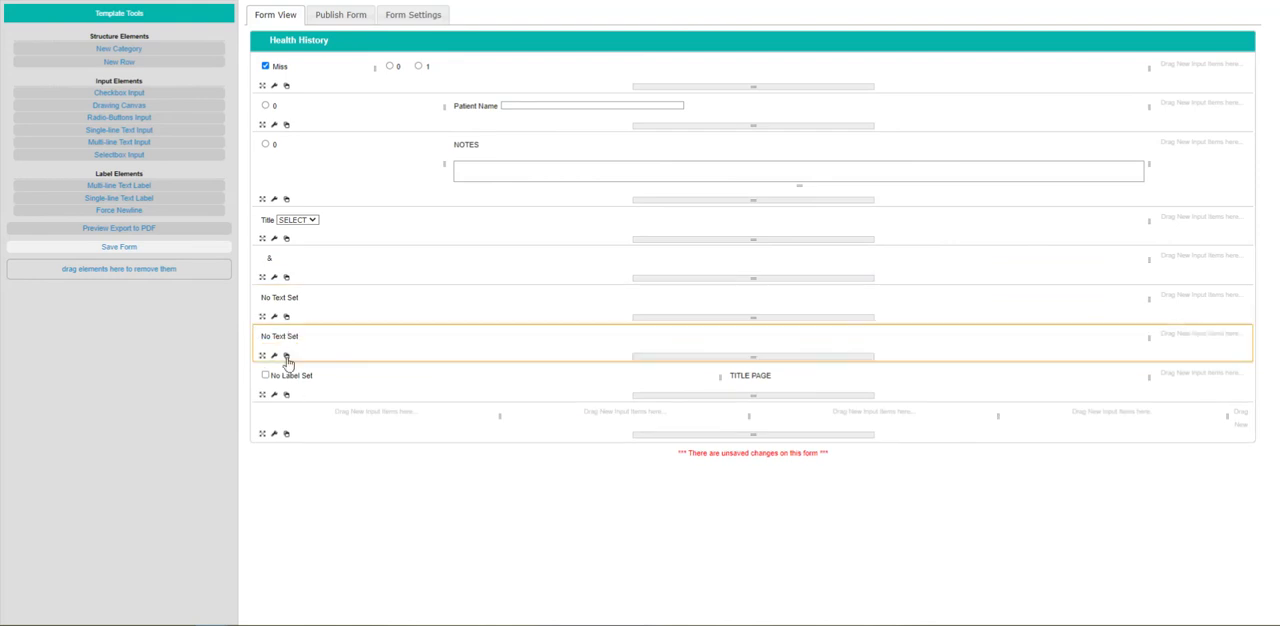
left_click_drag(286, 377, 300, 428)
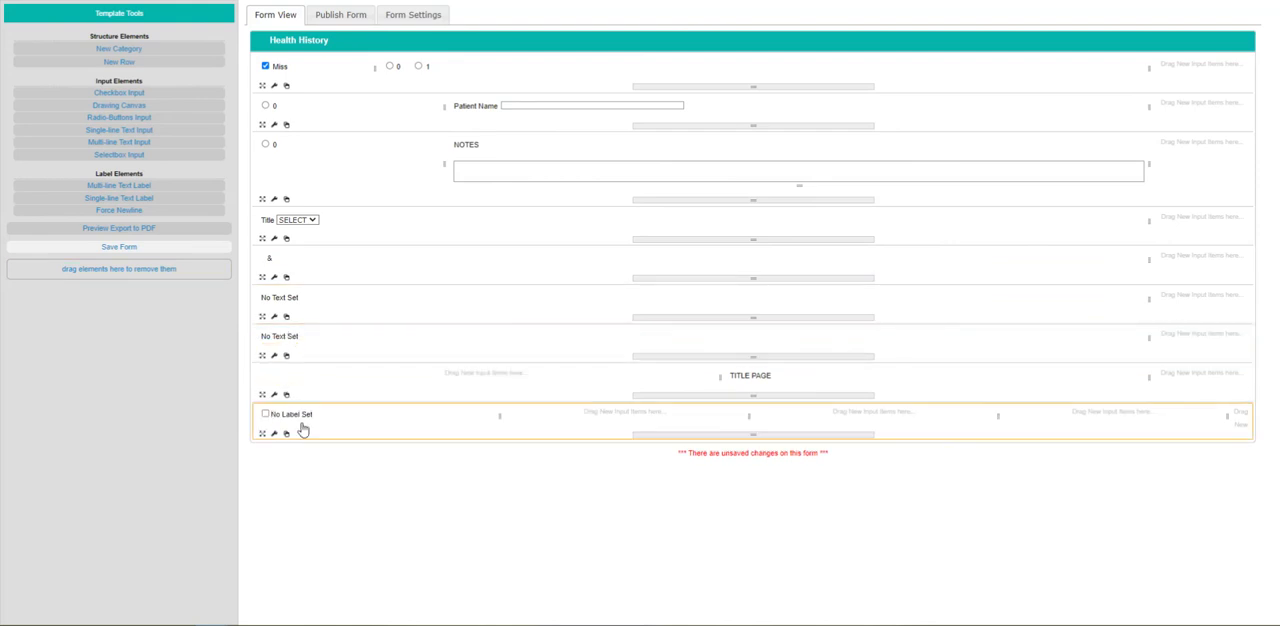
Add checkbox inputs to the second, third and fourth columns of the last row.
left_click_drag(131, 93, 585, 436)
left_click_drag(131, 94, 824, 421)
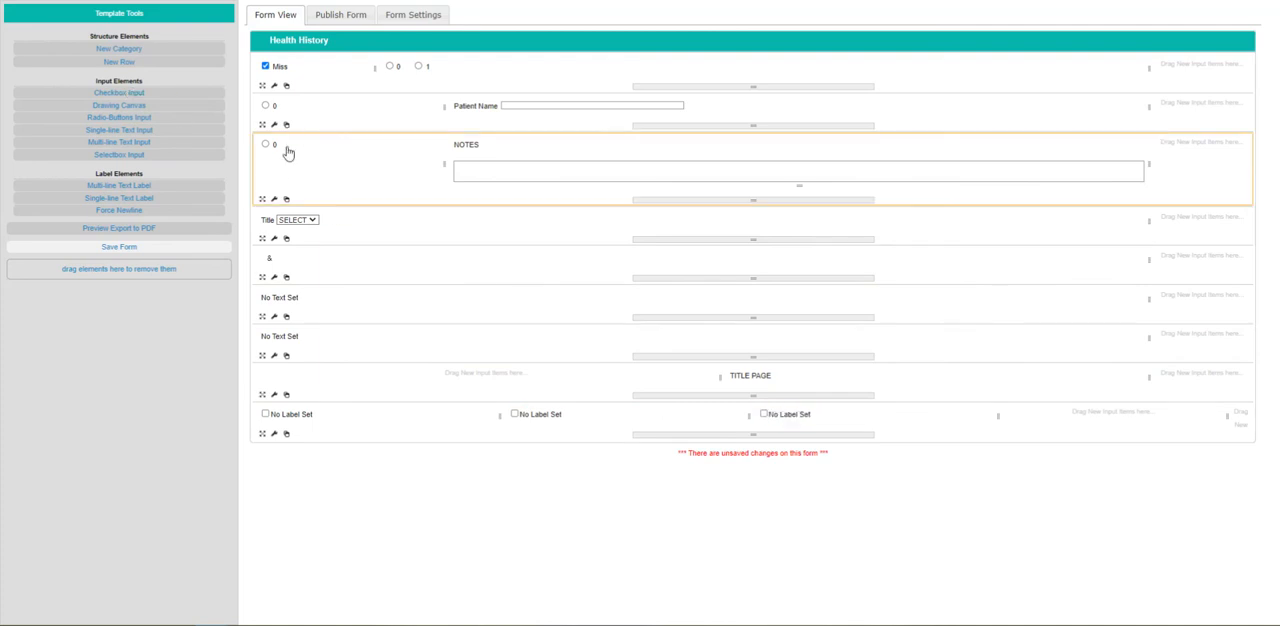
left_click_drag(117, 92, 1043, 420)
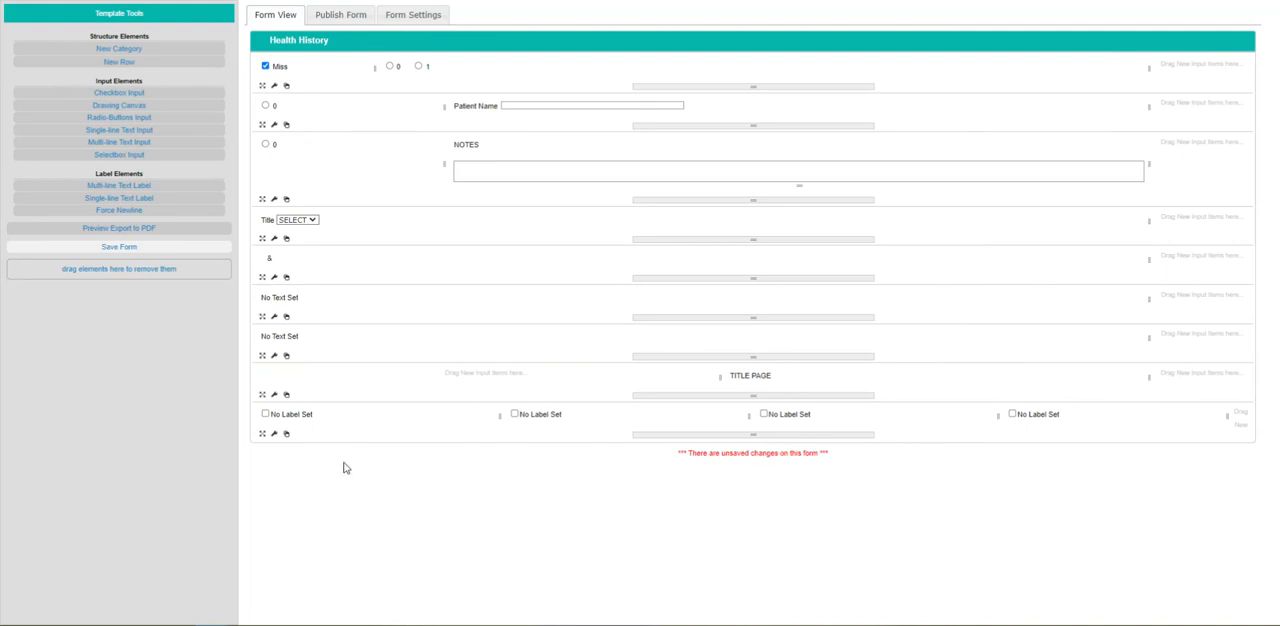
Duplicate the four-checkbox row three times to make a grid of four checkbox rows.
left_click(287, 436)
left_click(289, 474)
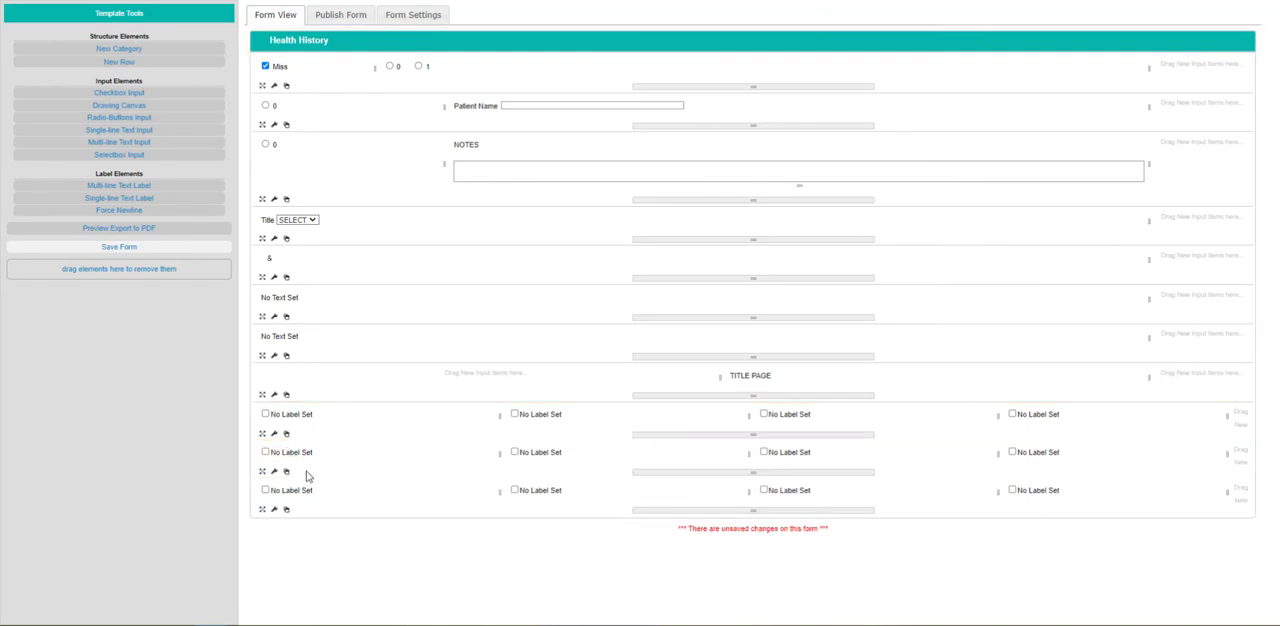
left_click(288, 511)
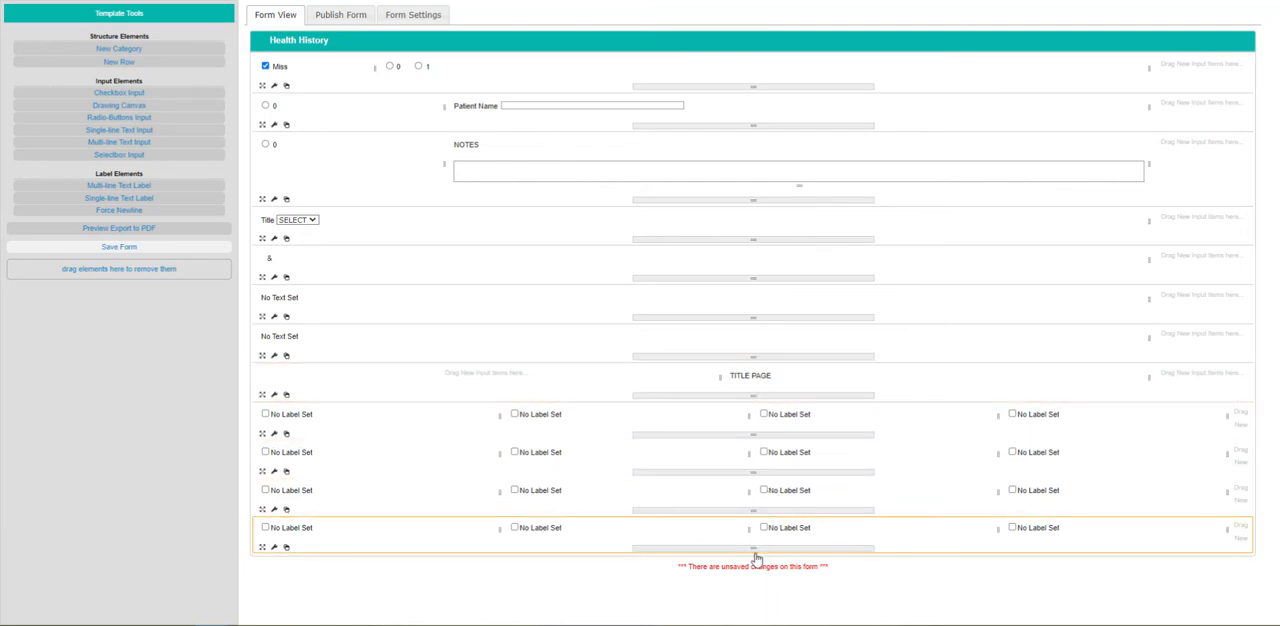
Title the first two checkboxes of the grid's first row "Heart Problems" and "Respiratory Problems".
double_click(293, 418)
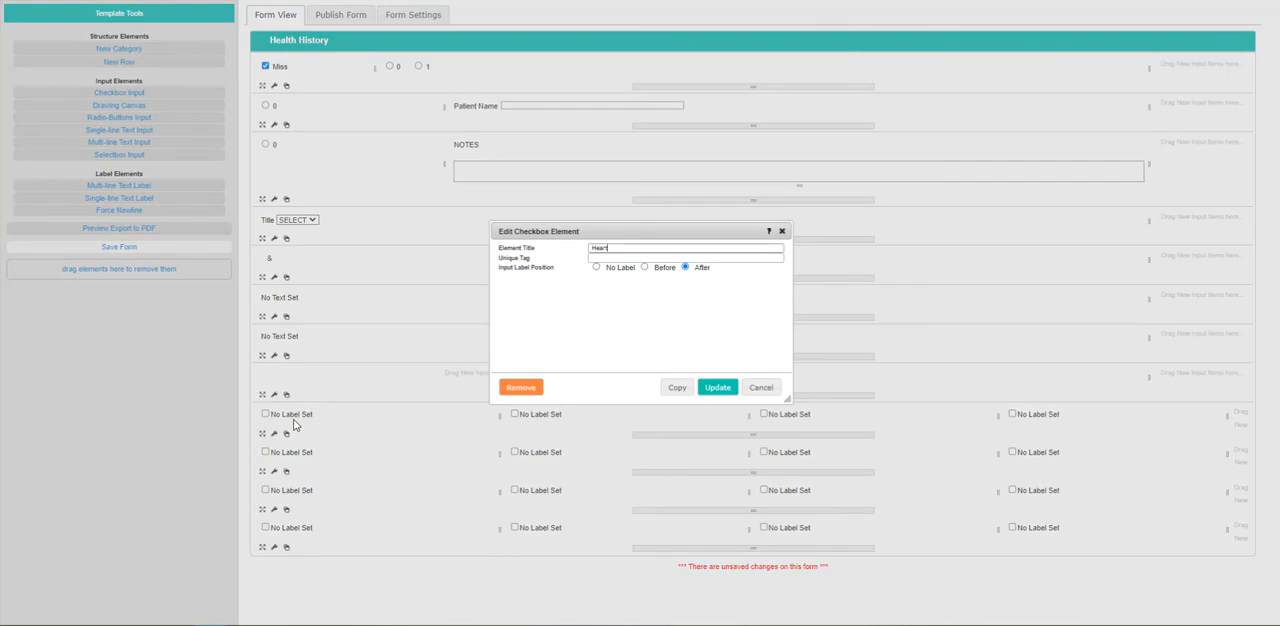
type("Heart Problems")
left_click(717, 387)
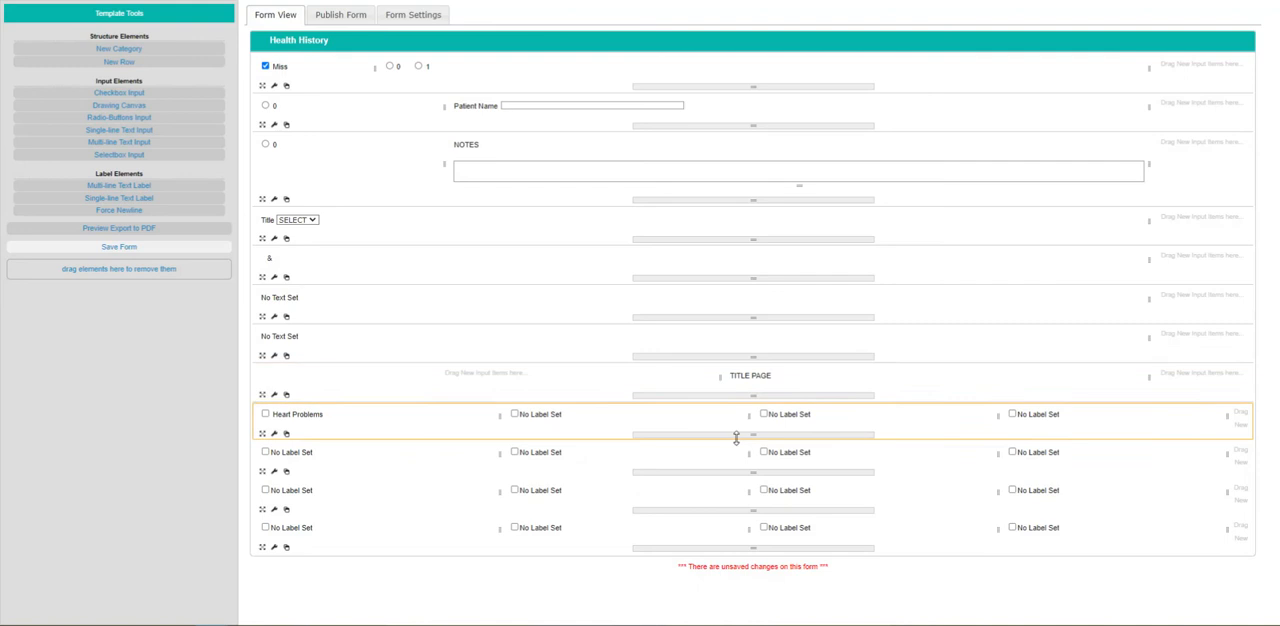
double_click(552, 415)
type("Re")
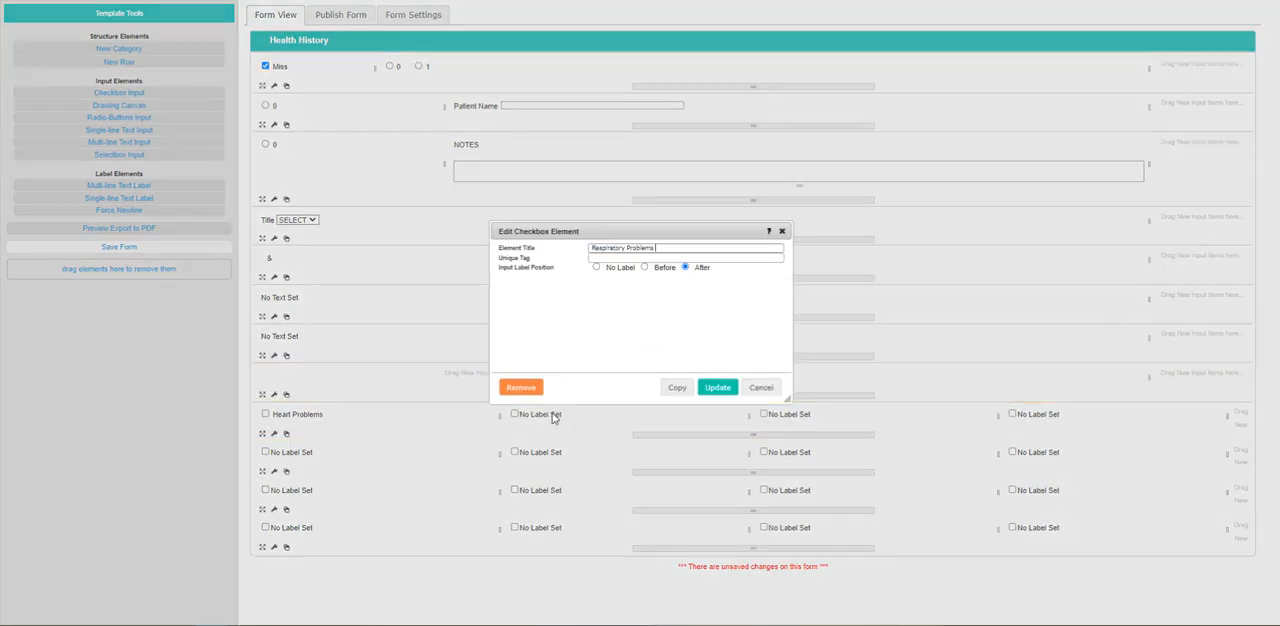
type("spiratory Problems")
left_click(717, 387)
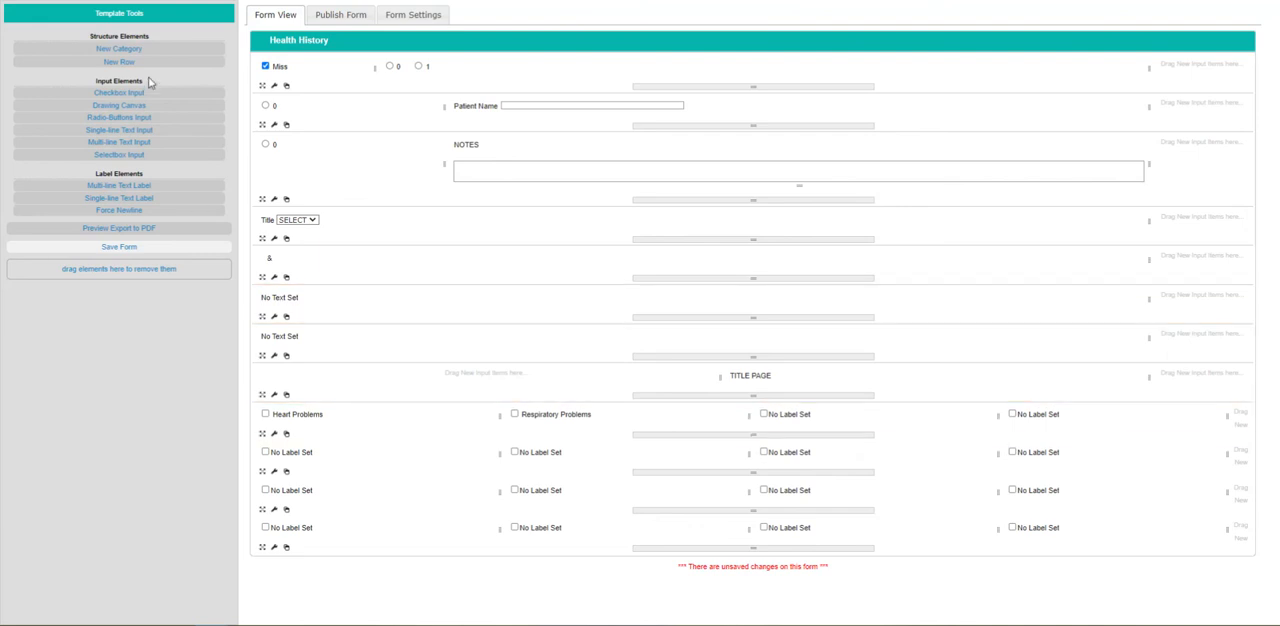
Add a new row above the "TITLE PAGE" row, divide it into three columns and shrink the first to a narrow column.
left_click_drag(140, 61, 280, 405)
left_click(575, 280)
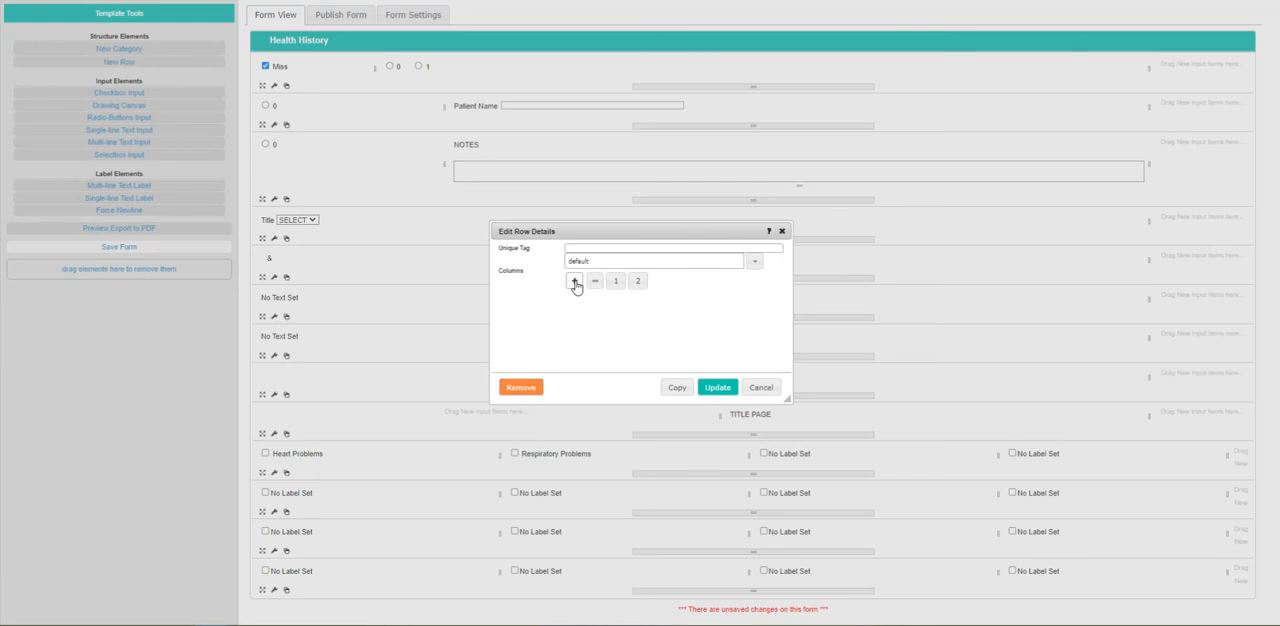
left_click(575, 280)
left_click(718, 387)
left_click_drag(1045, 385, 305, 390)
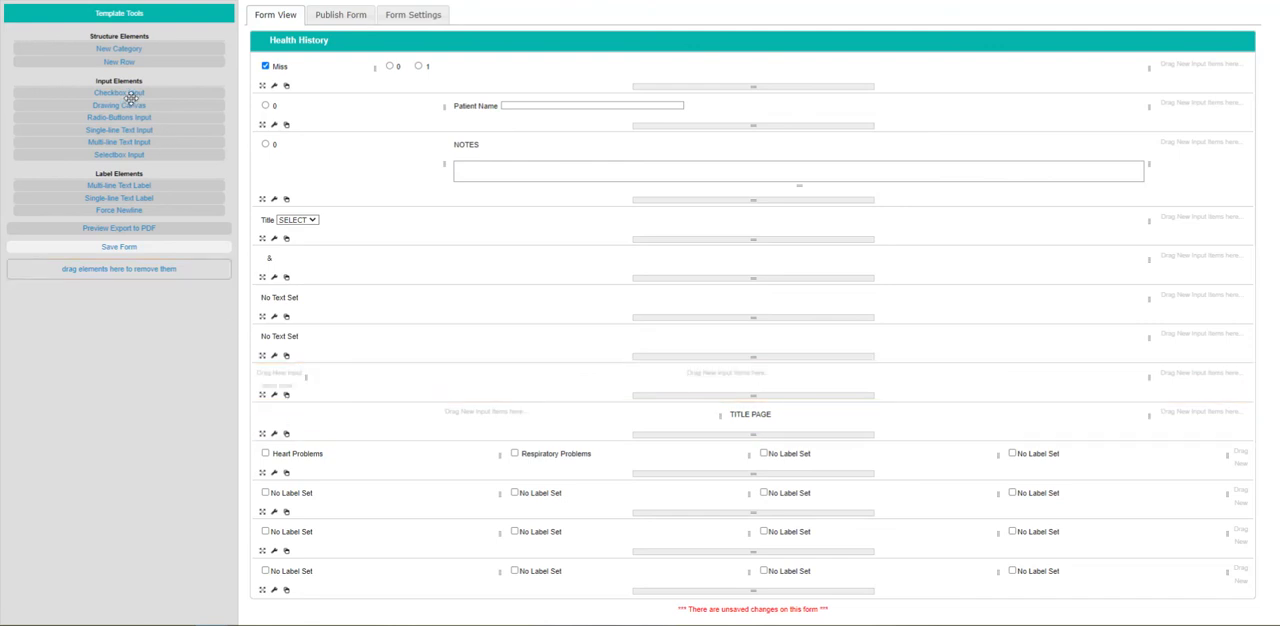
Add a checkbox with label position No Label to the new row's narrow first column and a multi-line text label to its second.
left_click_drag(128, 92, 287, 386)
left_click(618, 270)
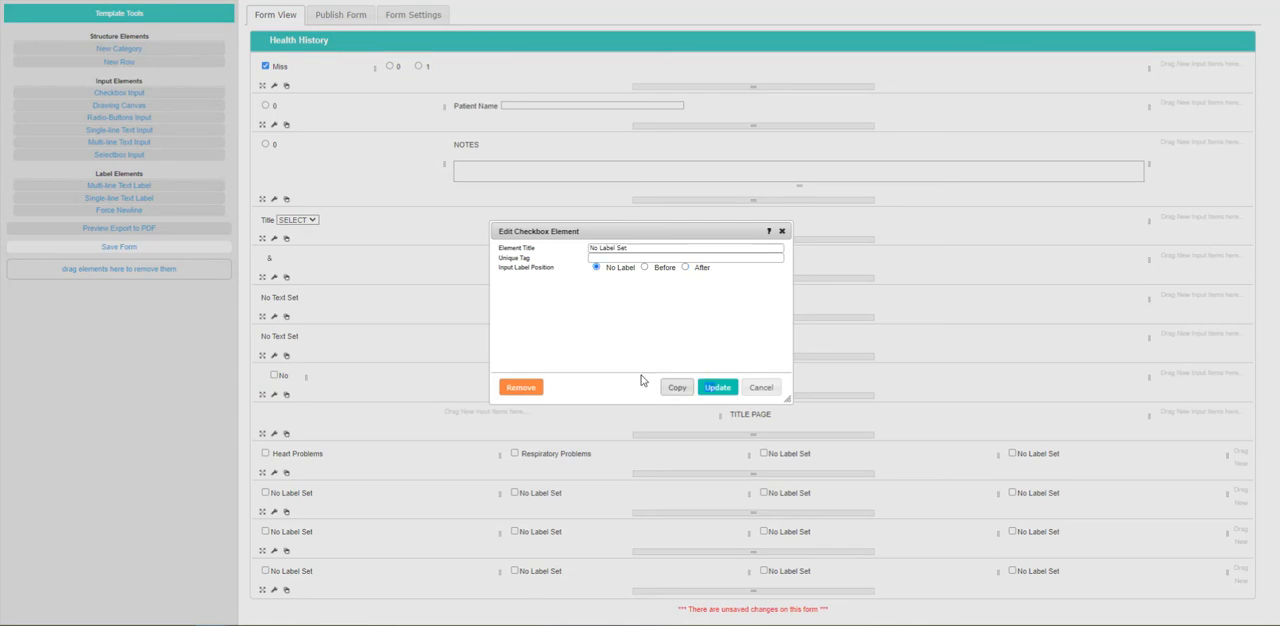
left_click(717, 387)
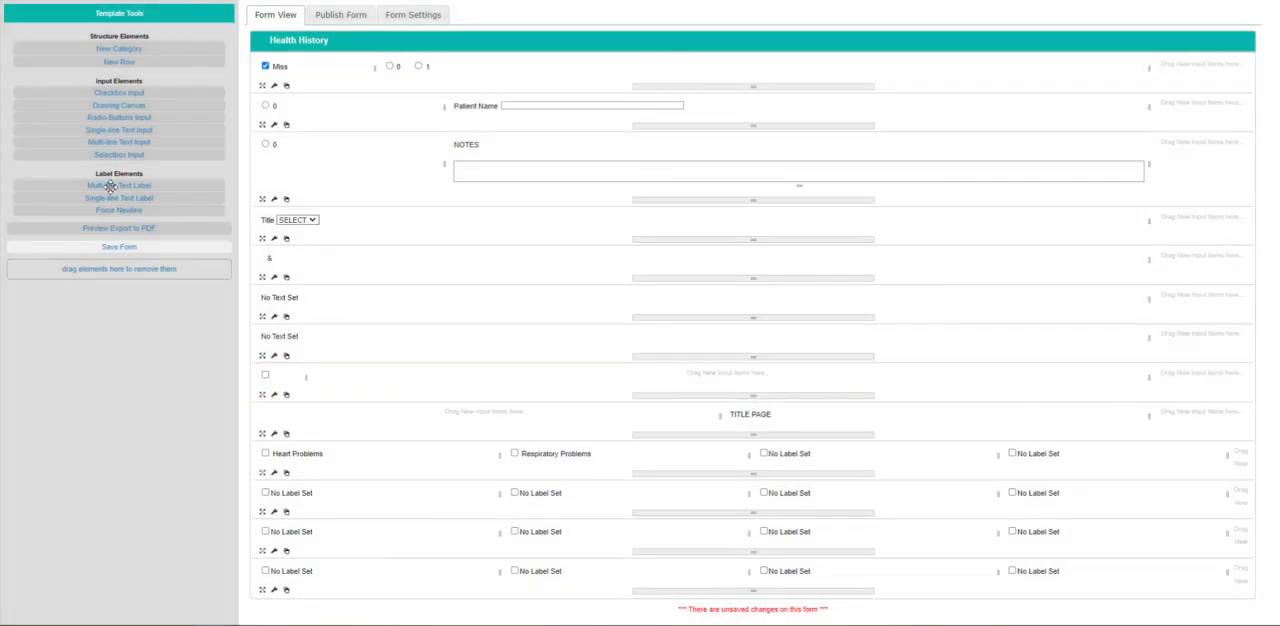
left_click_drag(108, 185, 730, 380)
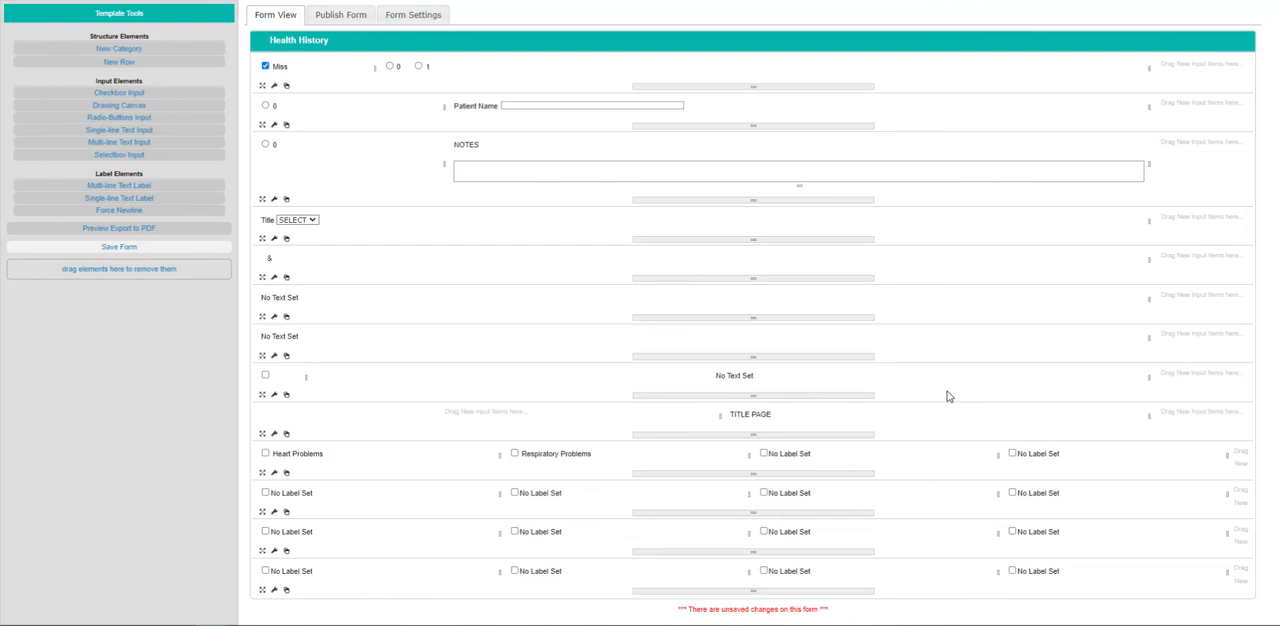
Increase the new row to five columns and narrow the text label's column so it ends near mid-row.
left_click(274, 394)
left_click(574, 280)
left_click(574, 280)
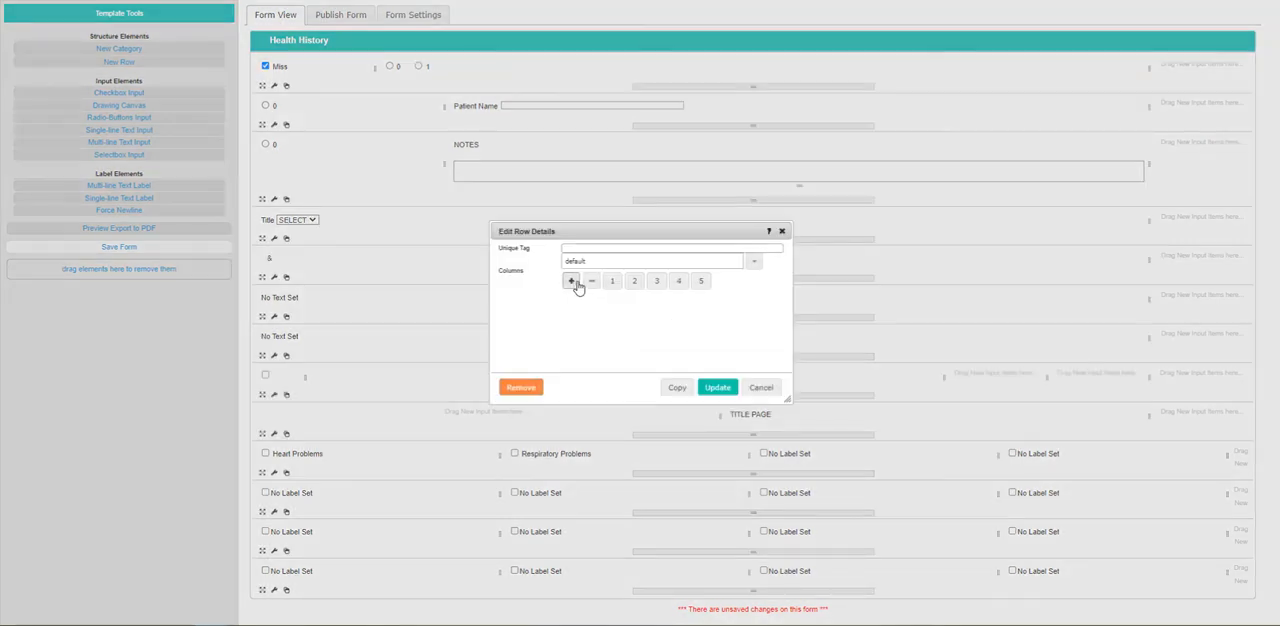
left_click(717, 387)
left_click_drag(943, 374, 755, 393)
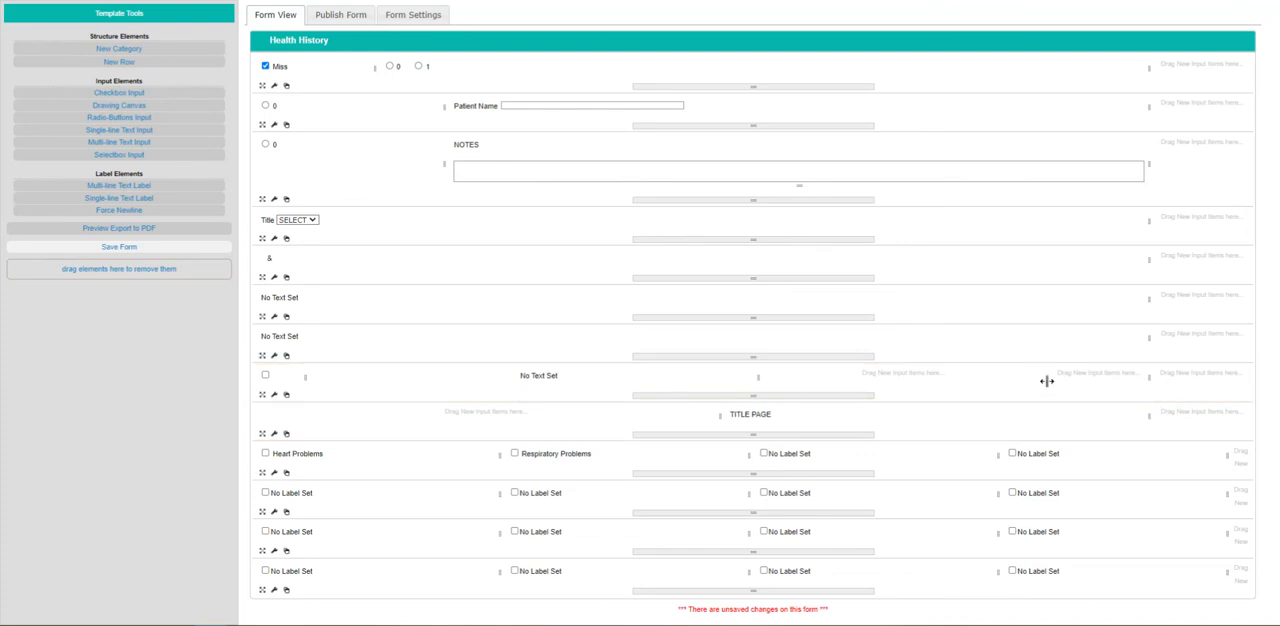
Shrink the new row's third column to a narrow one and add a checkbox with label position No Label to it.
left_click_drag(1047, 378, 811, 393)
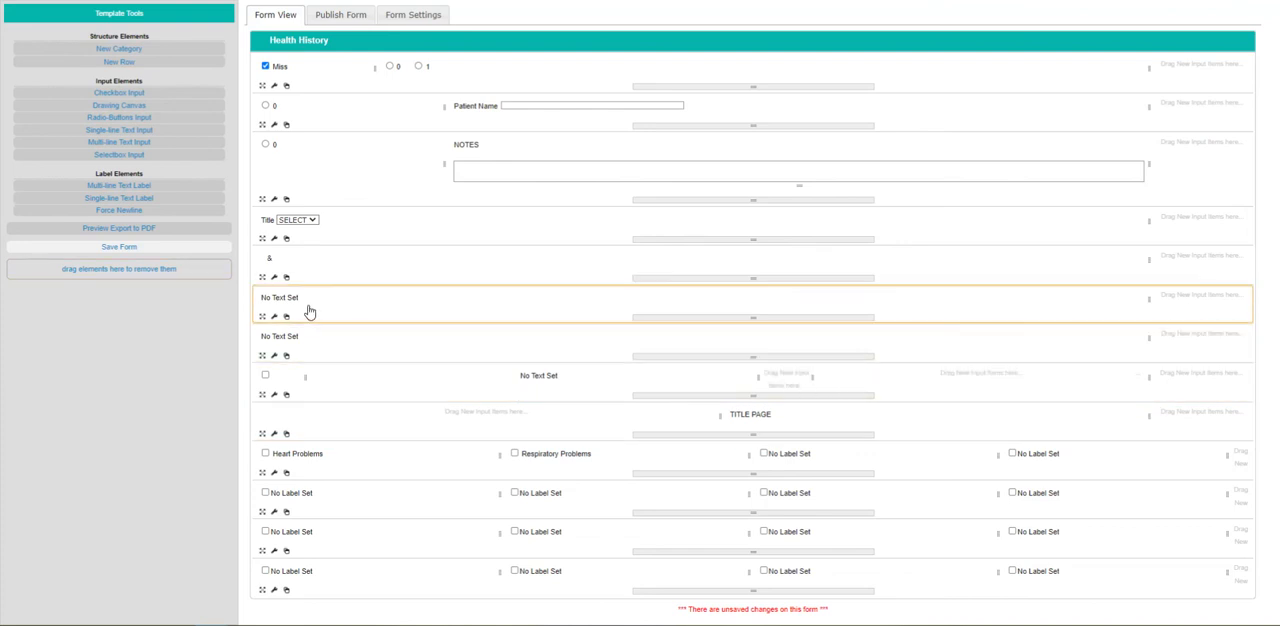
left_click_drag(120, 93, 780, 375)
left_click(790, 376)
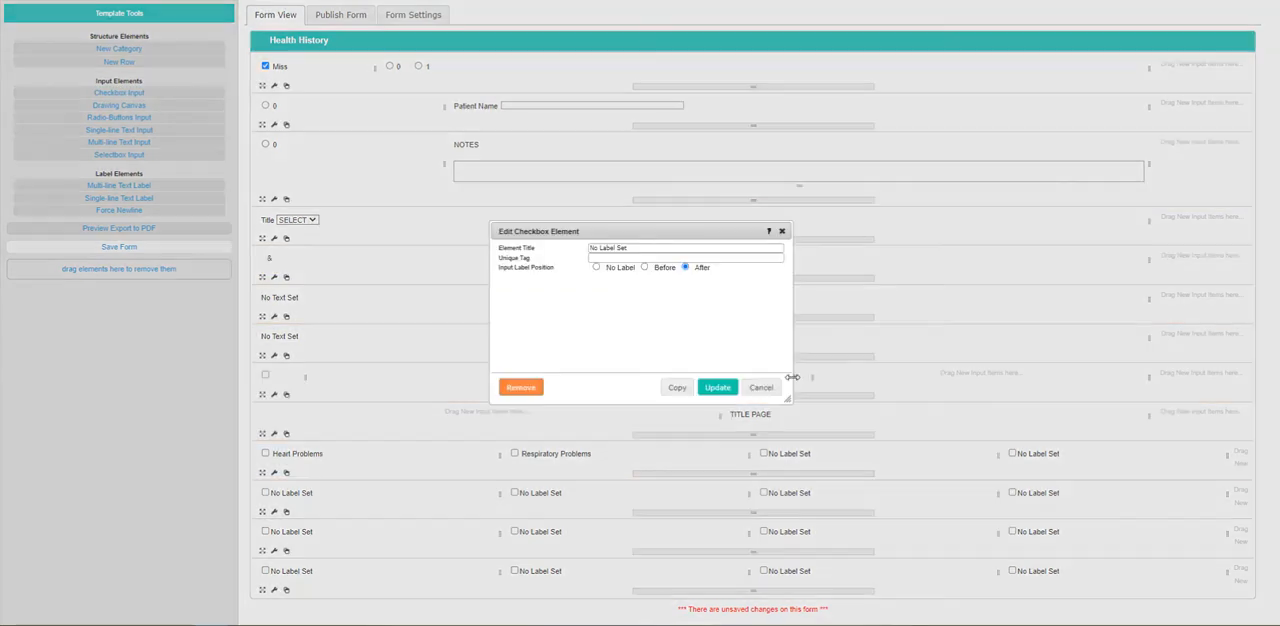
left_click(718, 387)
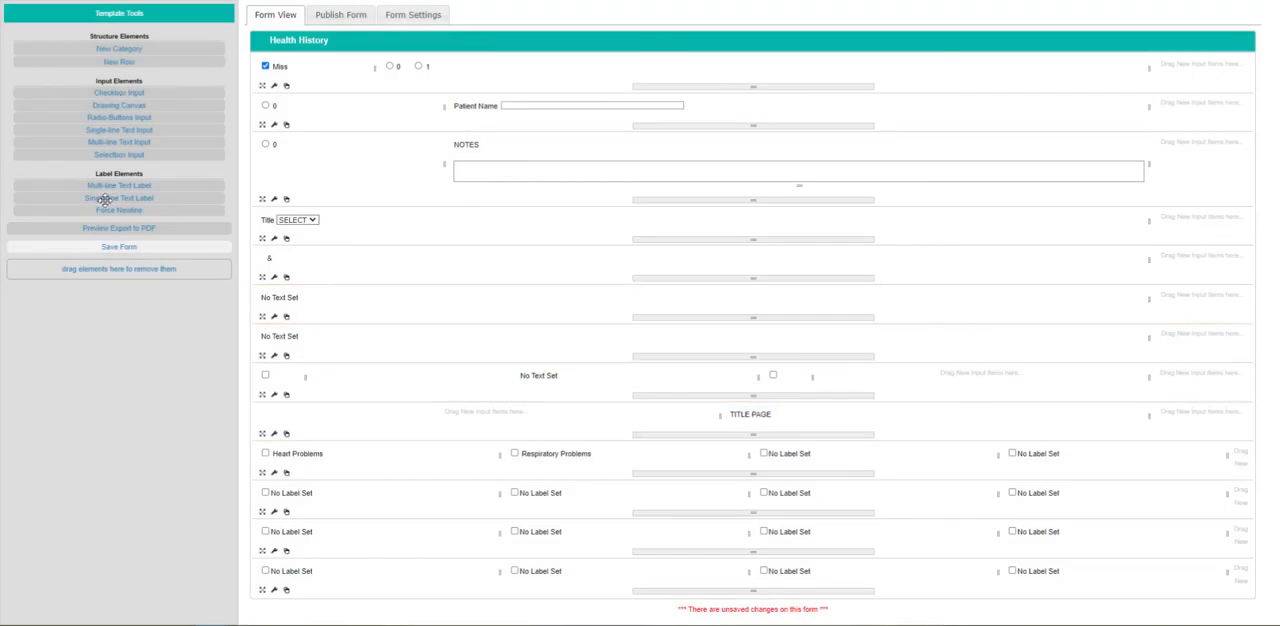
Add a single-line text label to the wide fourth column of the row above "TITLE PAGE".
left_click_drag(102, 198, 860, 380)
left_click_drag(523, 363, 541, 372)
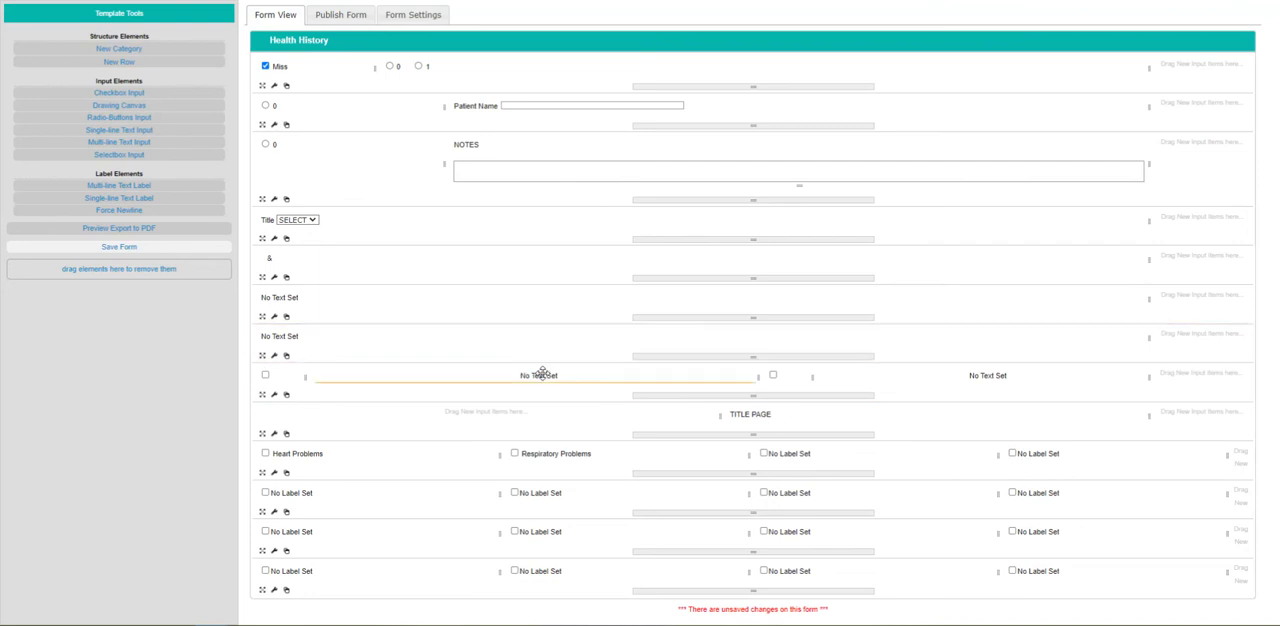
left_click_drag(541, 372, 570, 380)
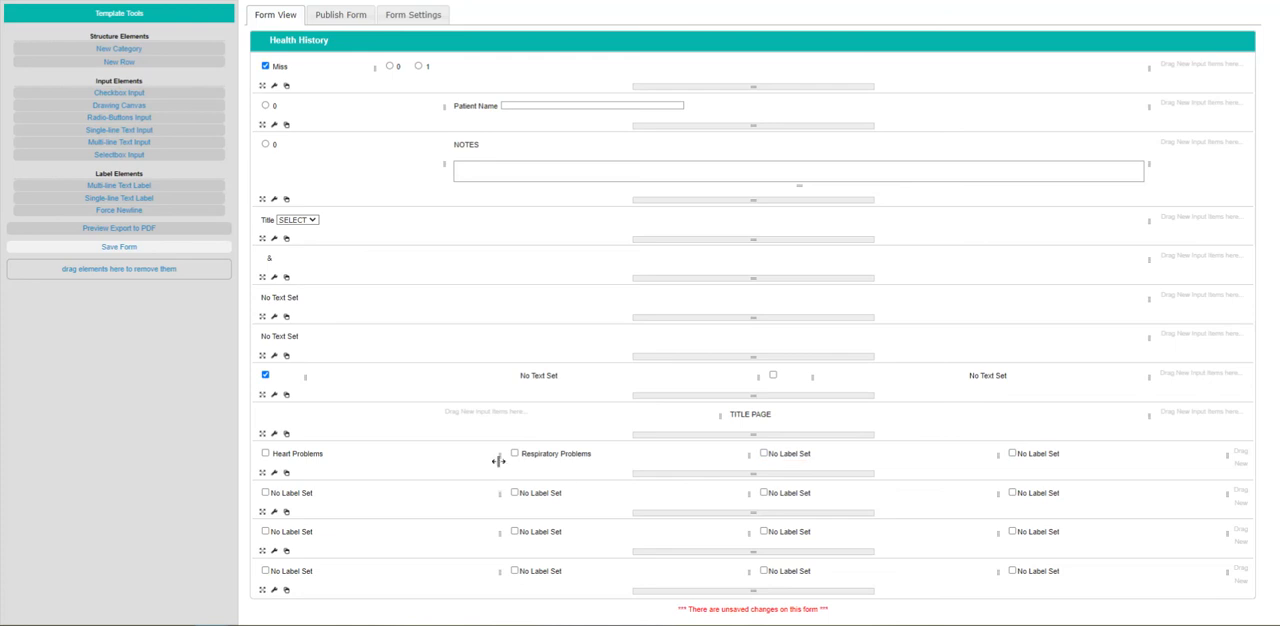
Narrow the "Heart Problems" column so it ends just after its label, and save the form.
left_click_drag(498, 460, 337, 477)
left_click(160, 247)
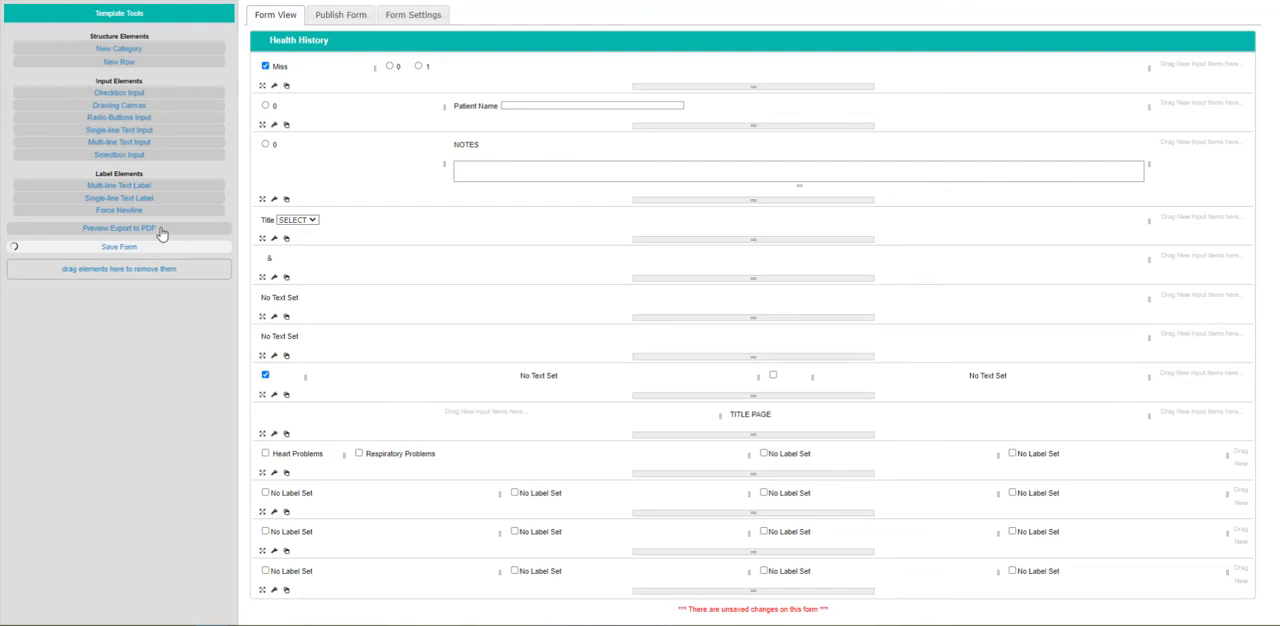
Preview the form's PDF export and examine the checkbox spacing and the ampersand label, and close the preview.
left_click(160, 232)
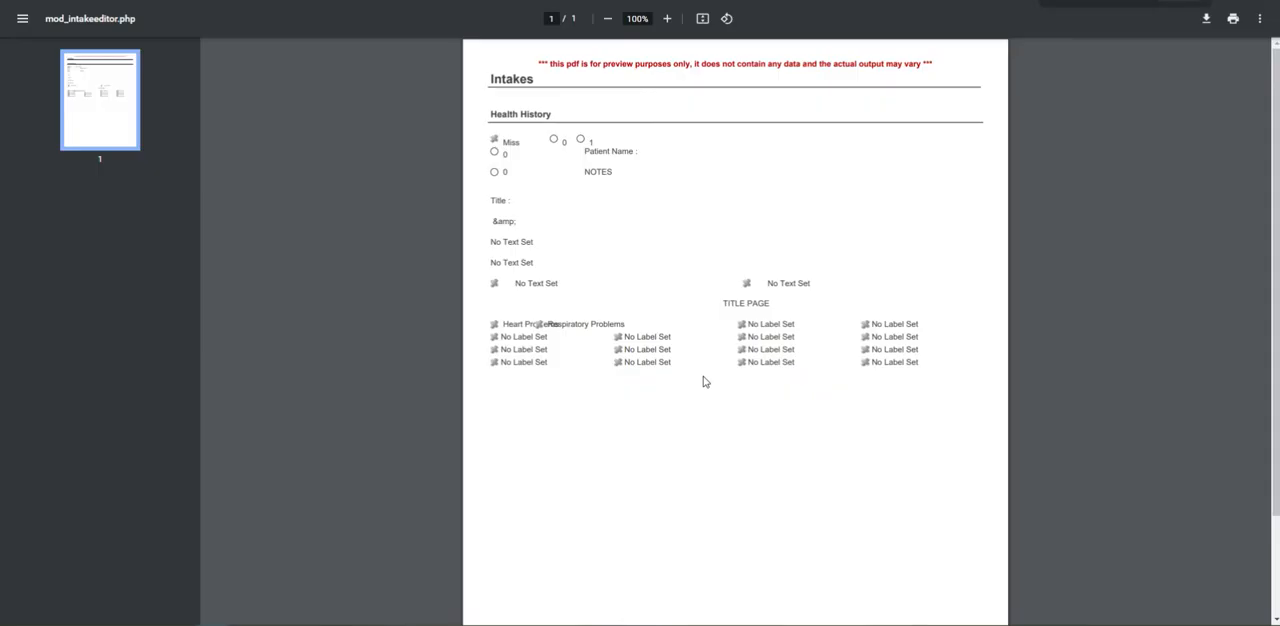
scroll(703, 381, "up", 3, "ctrl")
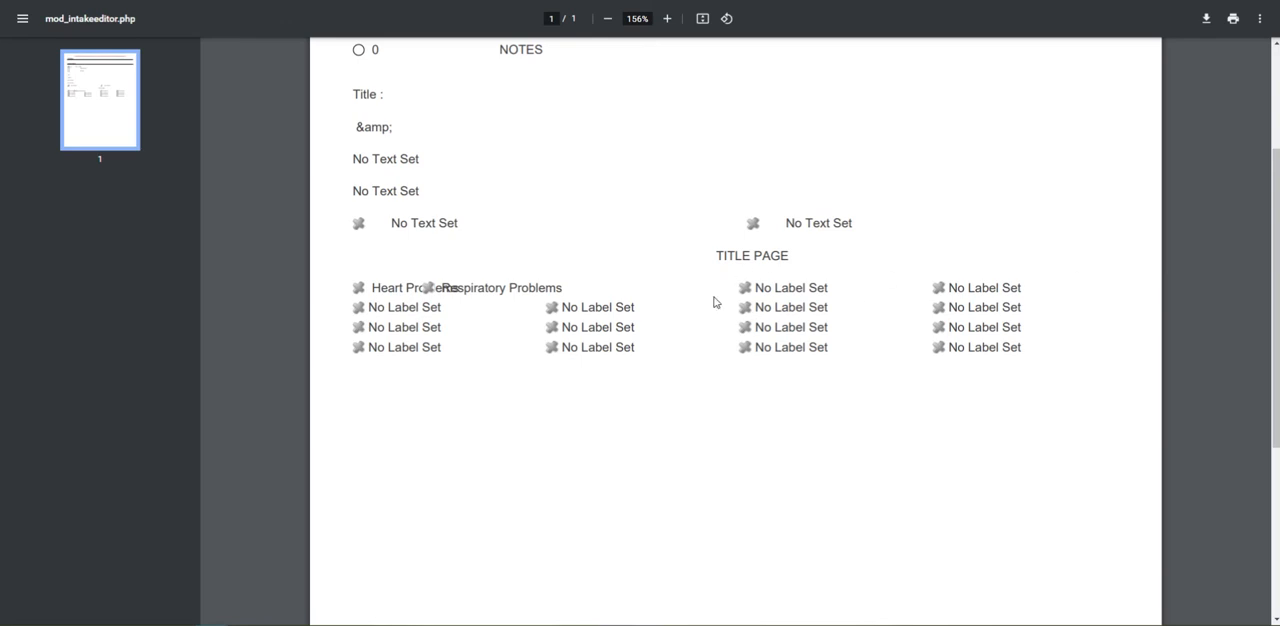
scroll(683, 306, "up", 3)
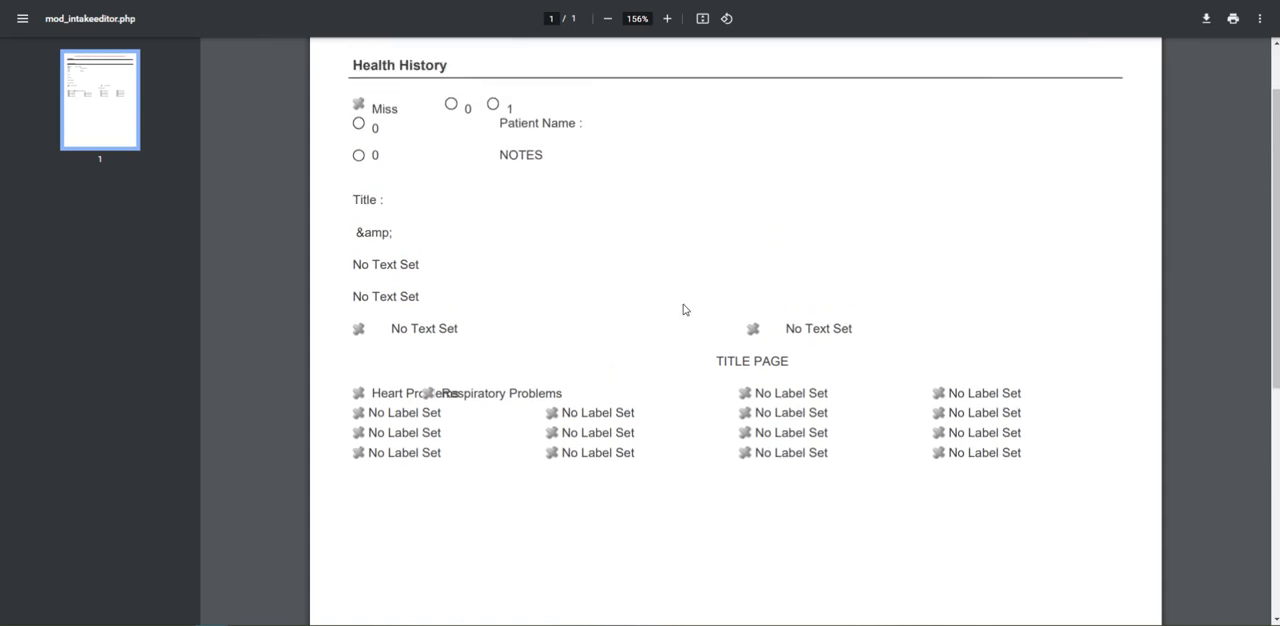
left_click_drag(351, 319, 428, 323)
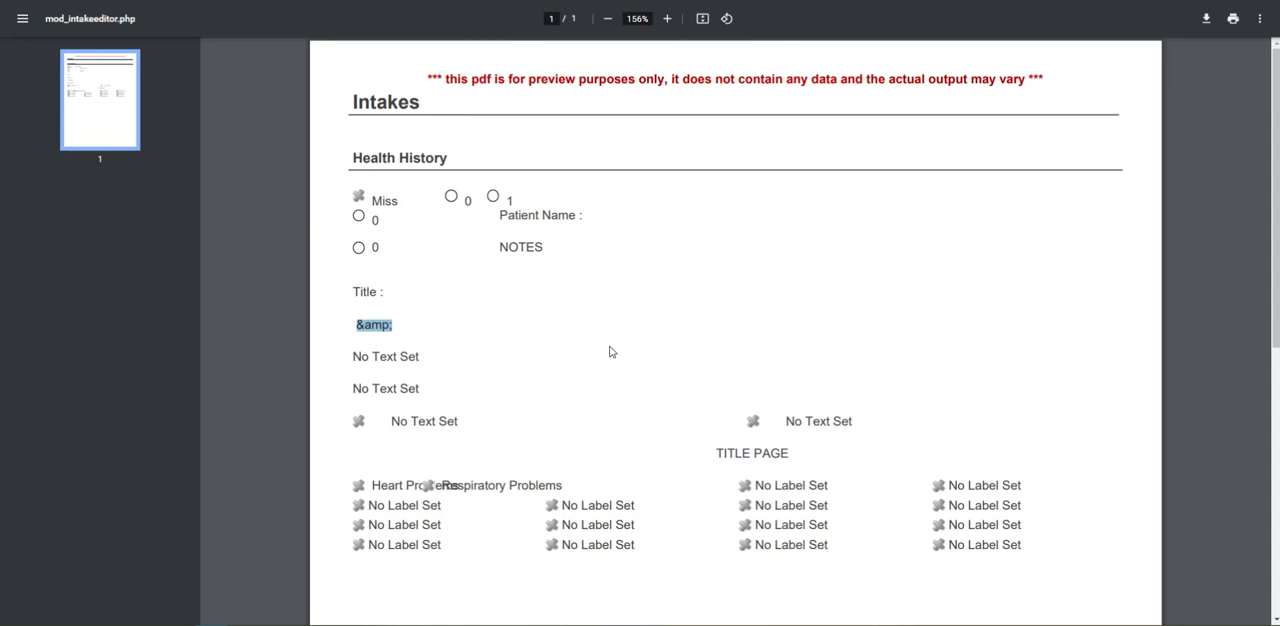
left_click(361, 331)
key("ctrl+w")
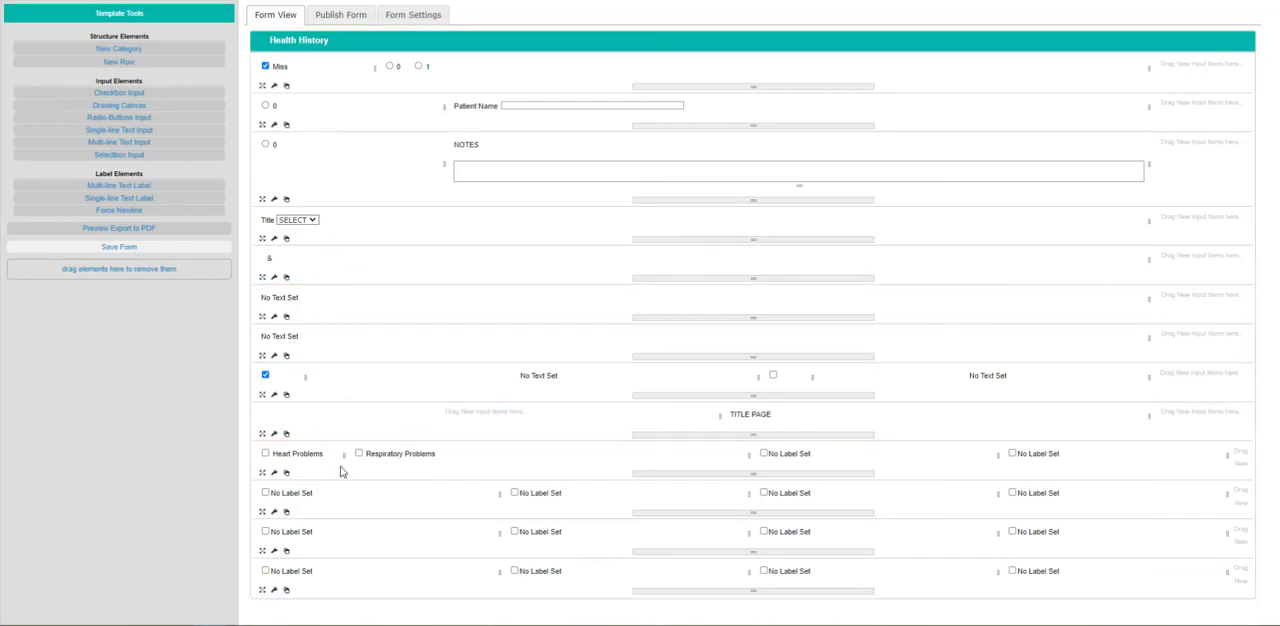
Widen the "Heart Problems" column back to line up with the checkbox columns in the rows below.
left_click_drag(342, 457, 345, 456)
left_click_drag(472, 474, 501, 479)
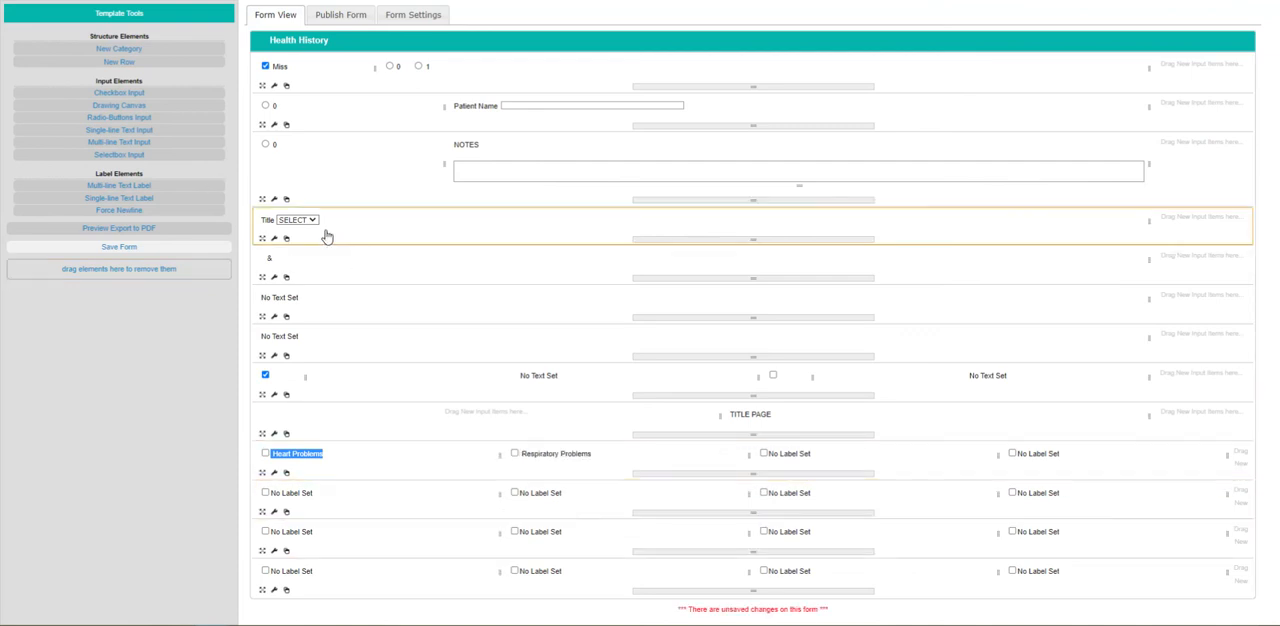
Change the title of the "&" multi-line text label to "AND".
left_click(273, 257)
double_click(273, 257)
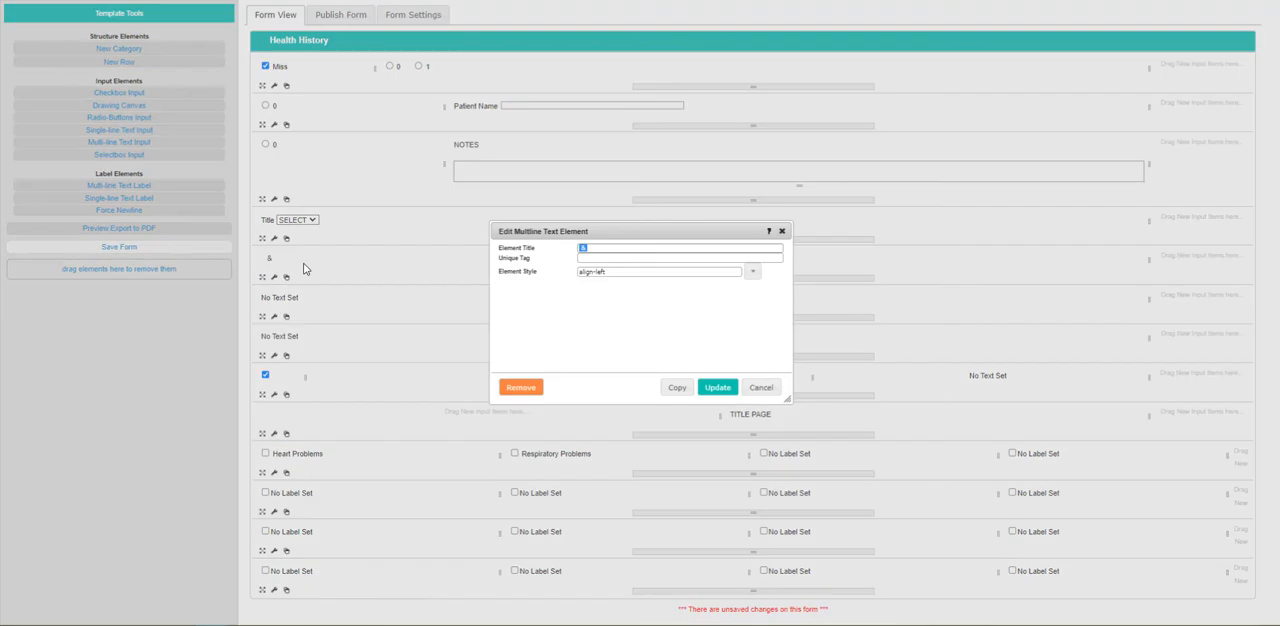
type("AND")
left_click(715, 386)
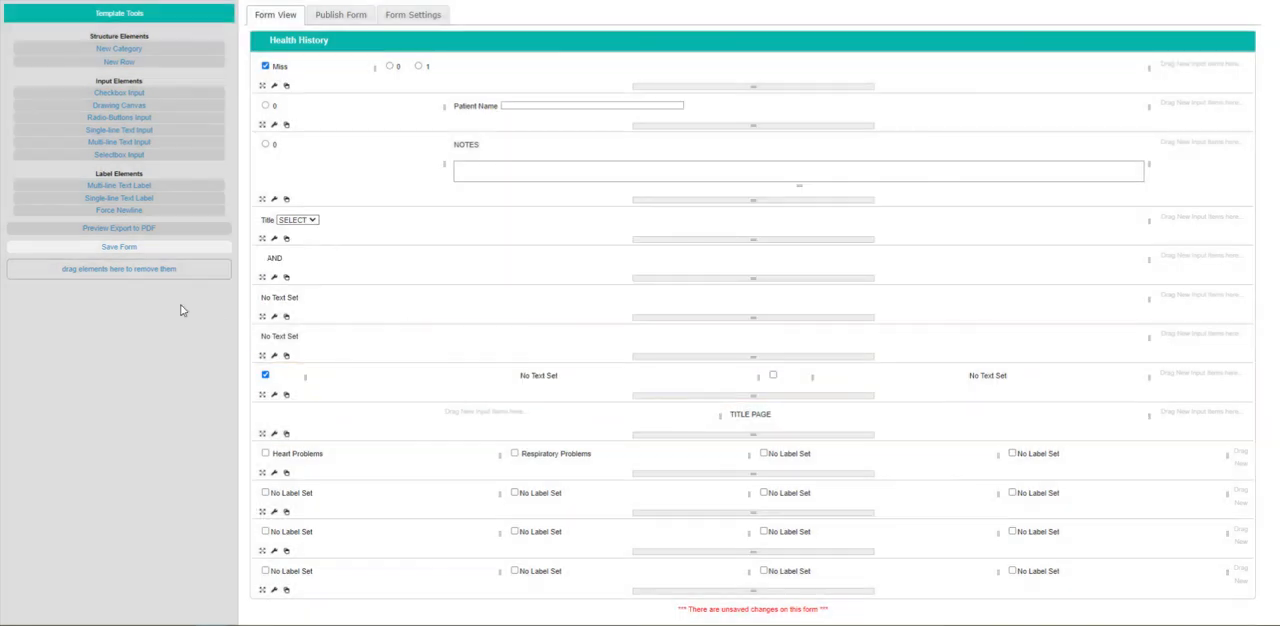
Preview the PDF export again to check the "AND" label and the checkbox alignment, and return to the form editor.
left_click(166, 230)
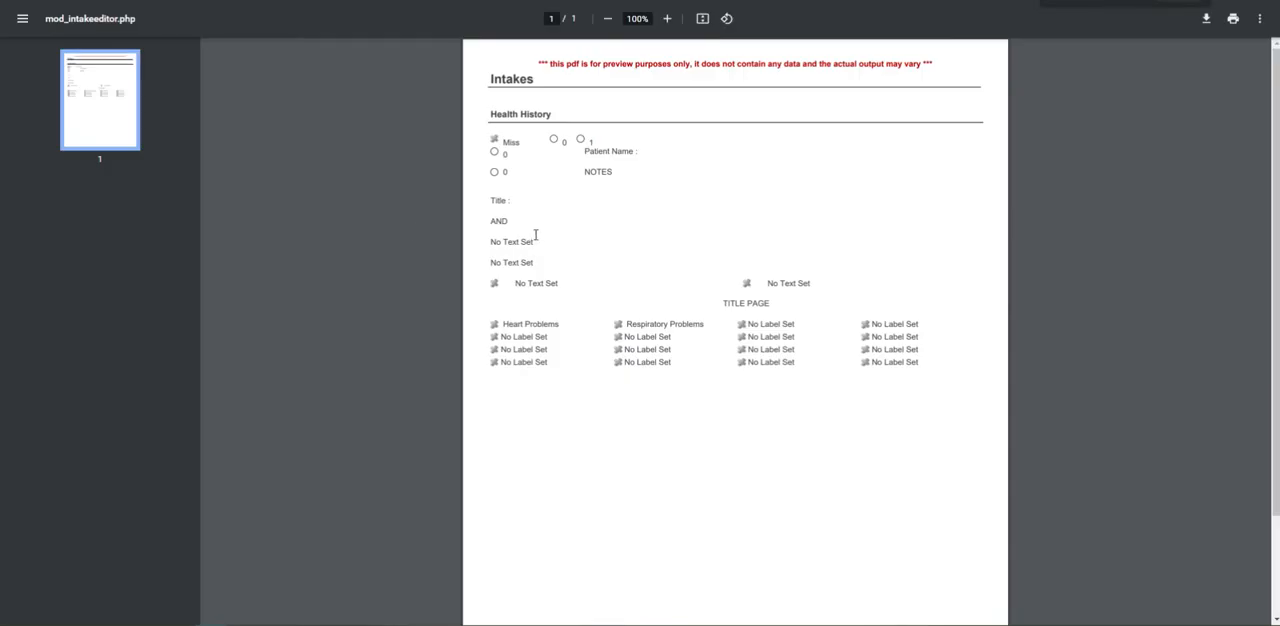
double_click(498, 221)
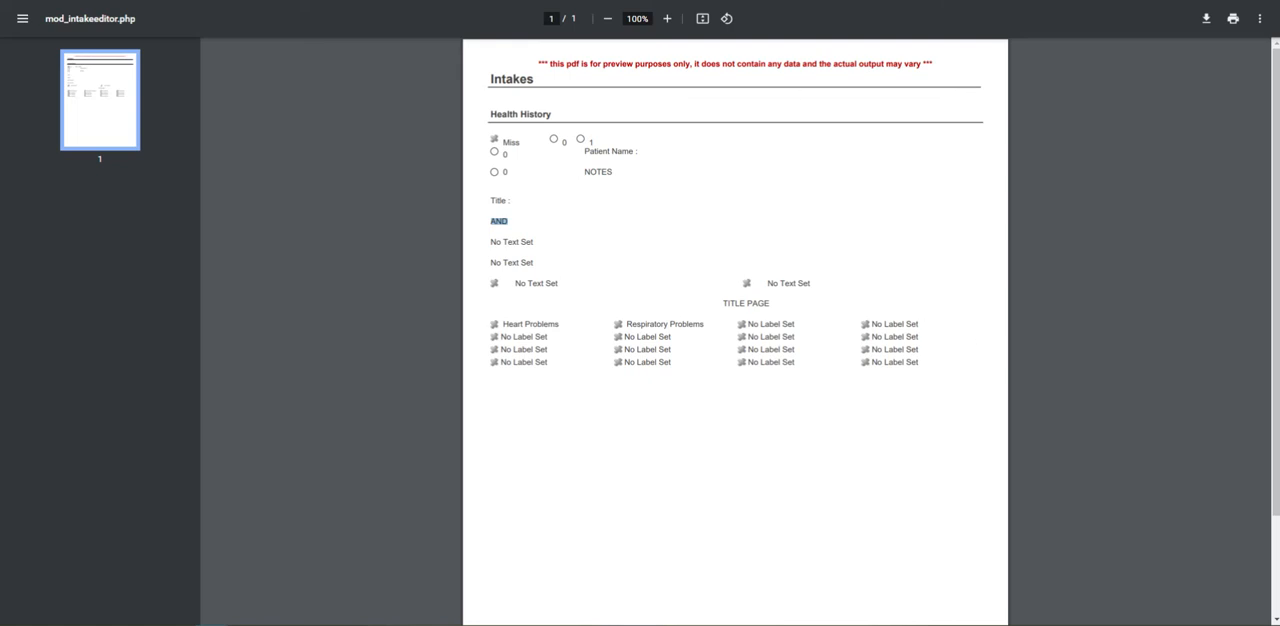
left_click(340, 1)
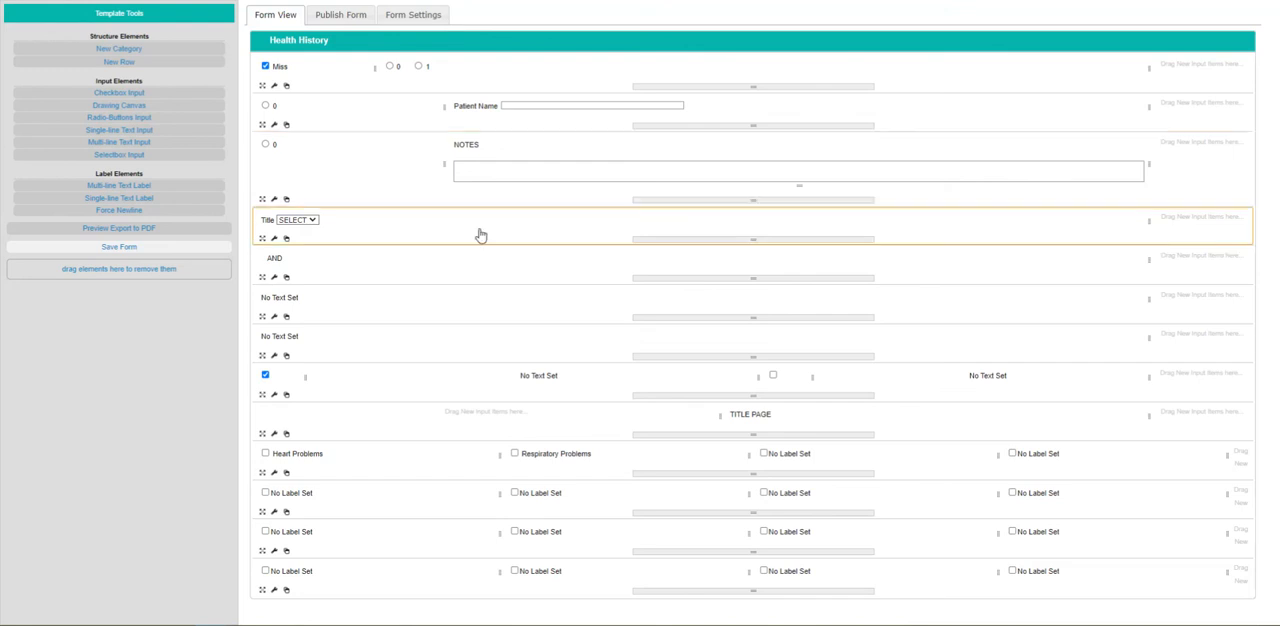
Save the intake form and publish it.
left_click(180, 249)
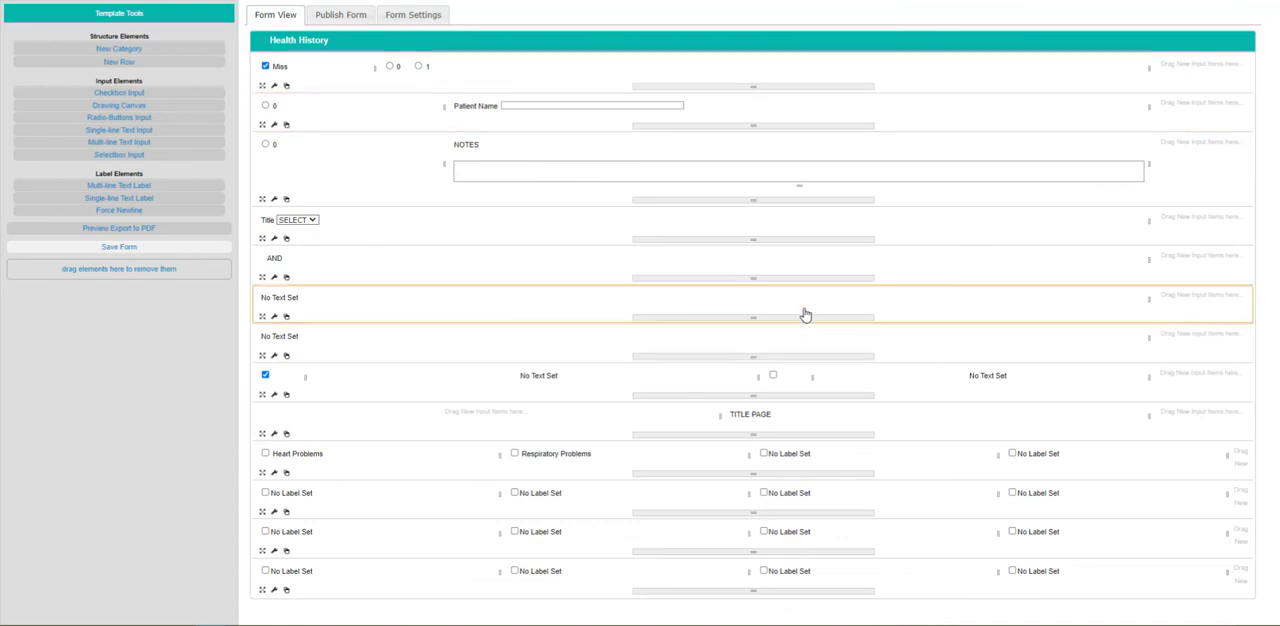
left_click(328, 16)
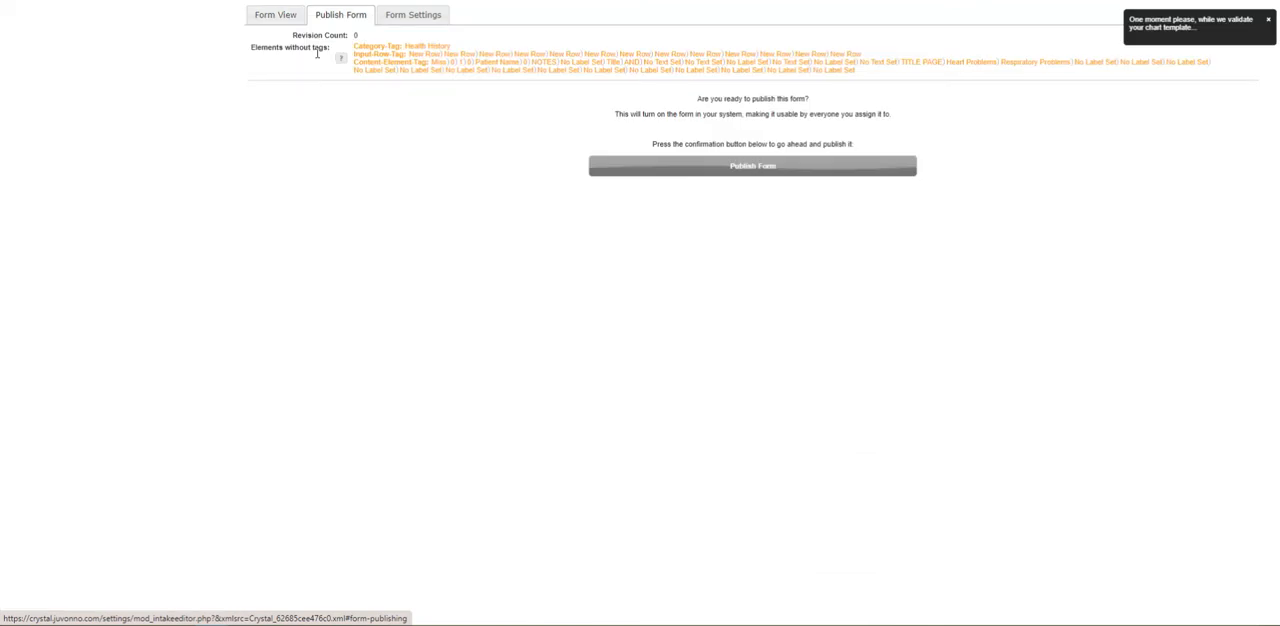
left_click(727, 168)
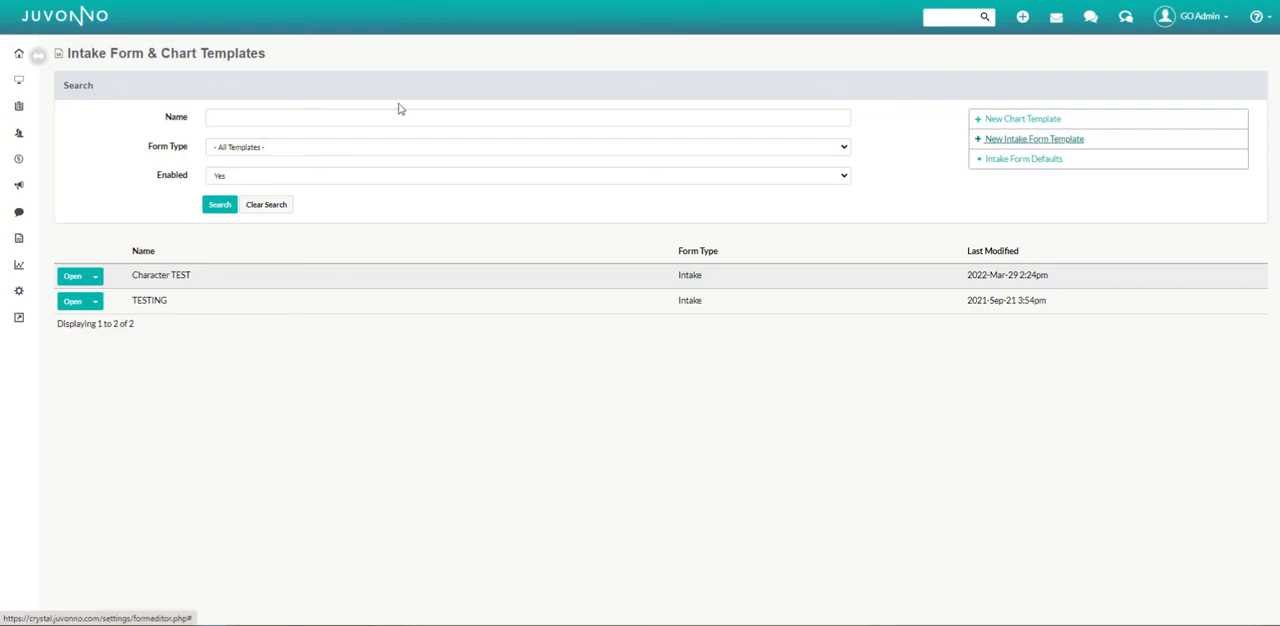
Open the sixth listed patient's intake forms, view the "TESTING" intake form and close it without saving.
left_click(20, 133)
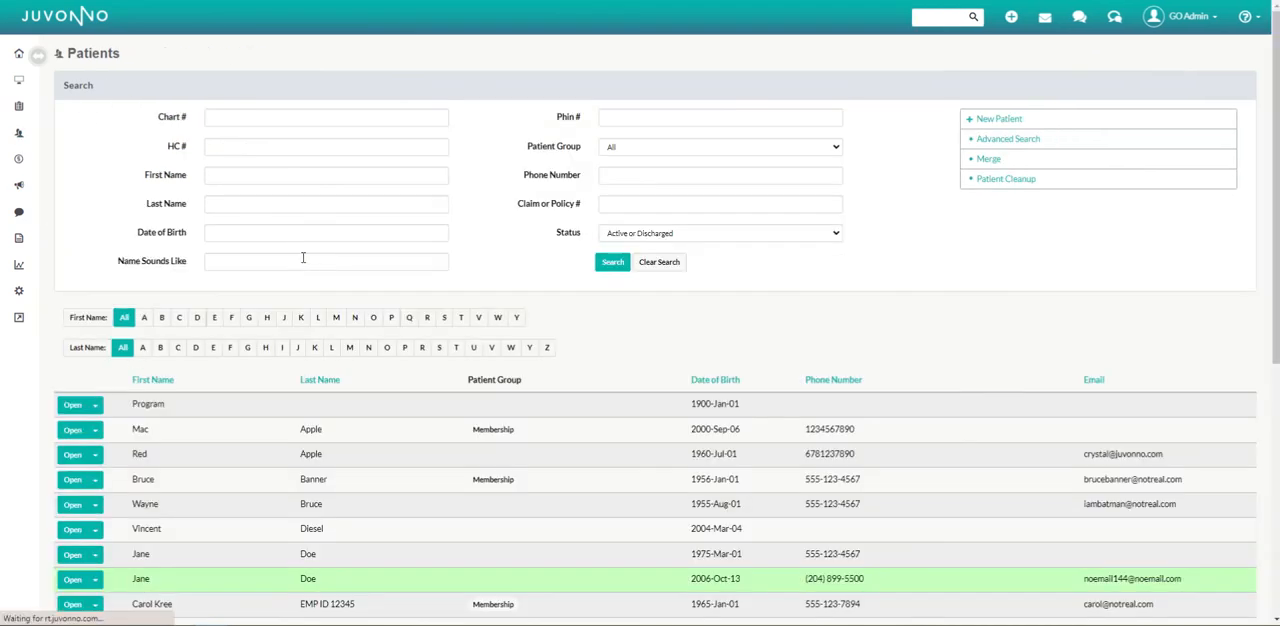
scroll(290, 373, "down", 2)
left_click(78, 395)
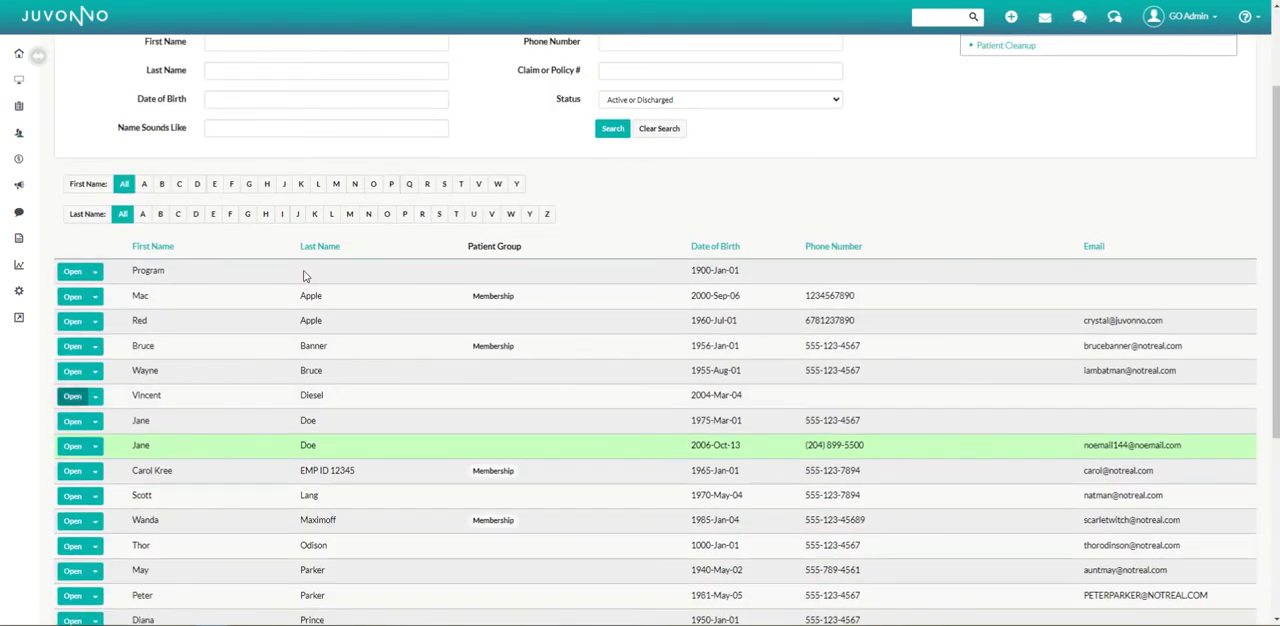
left_click(60, 125)
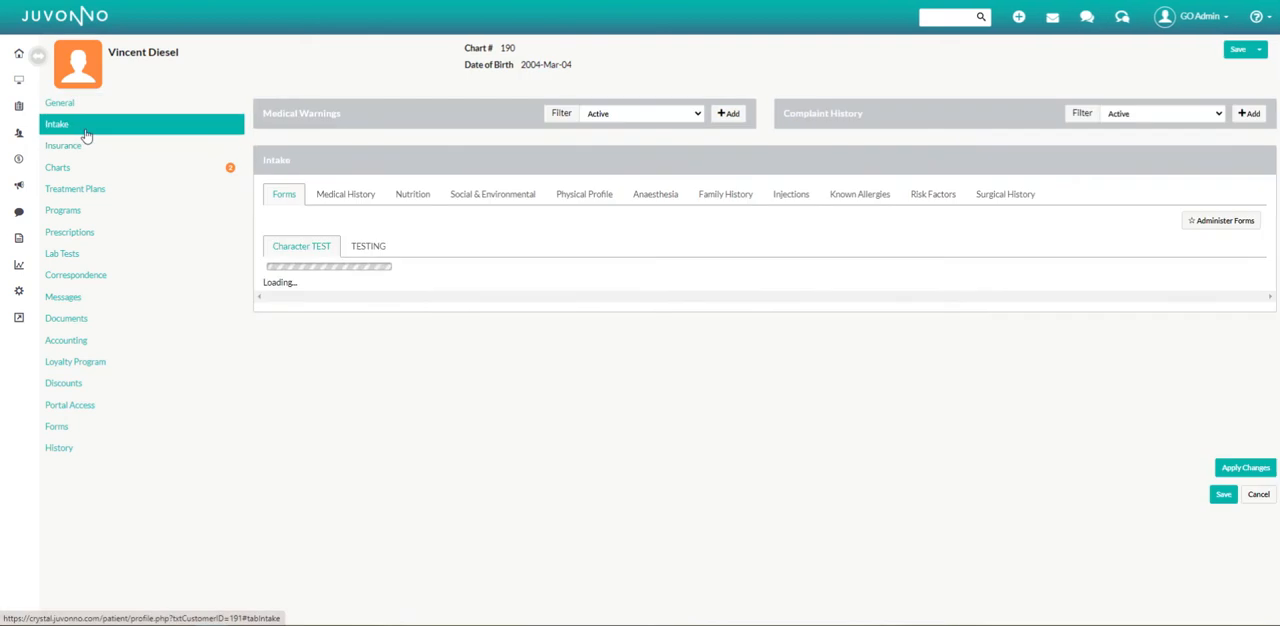
left_click(348, 246)
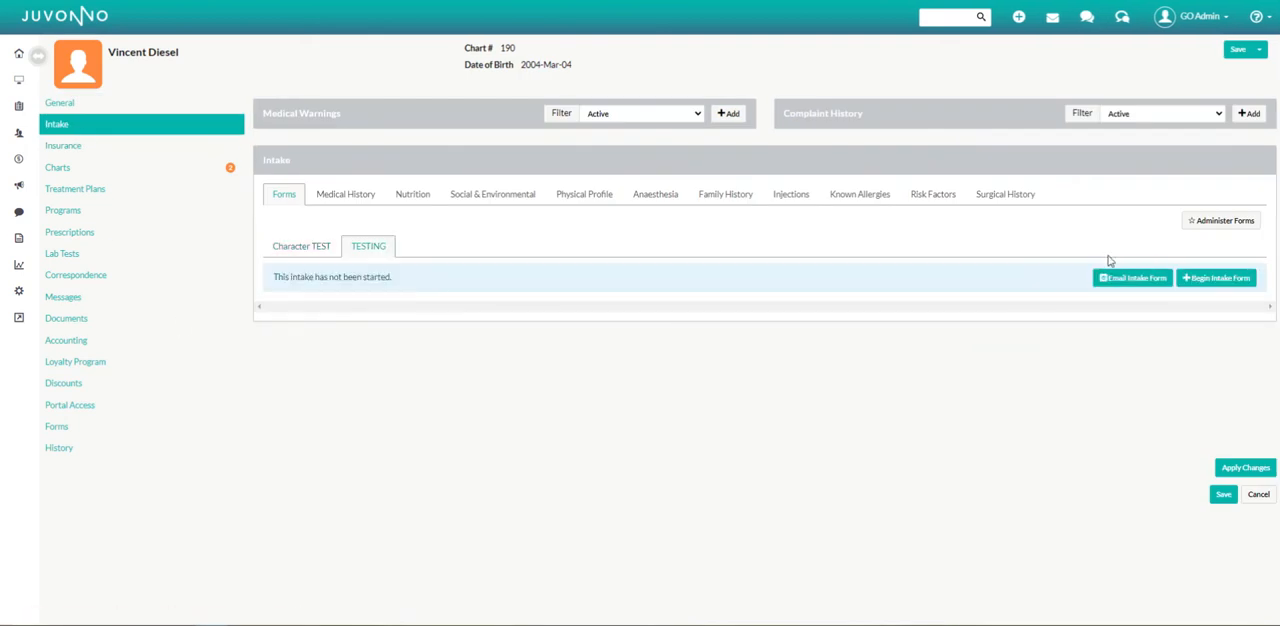
left_click(1200, 284)
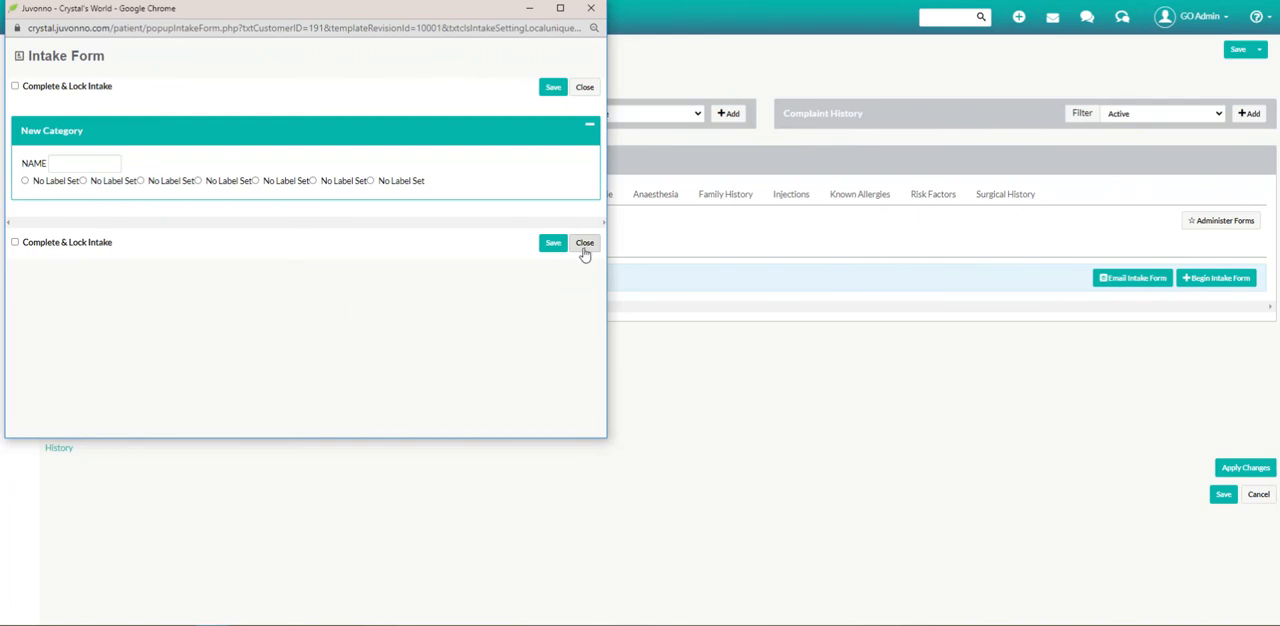
left_click(591, 8)
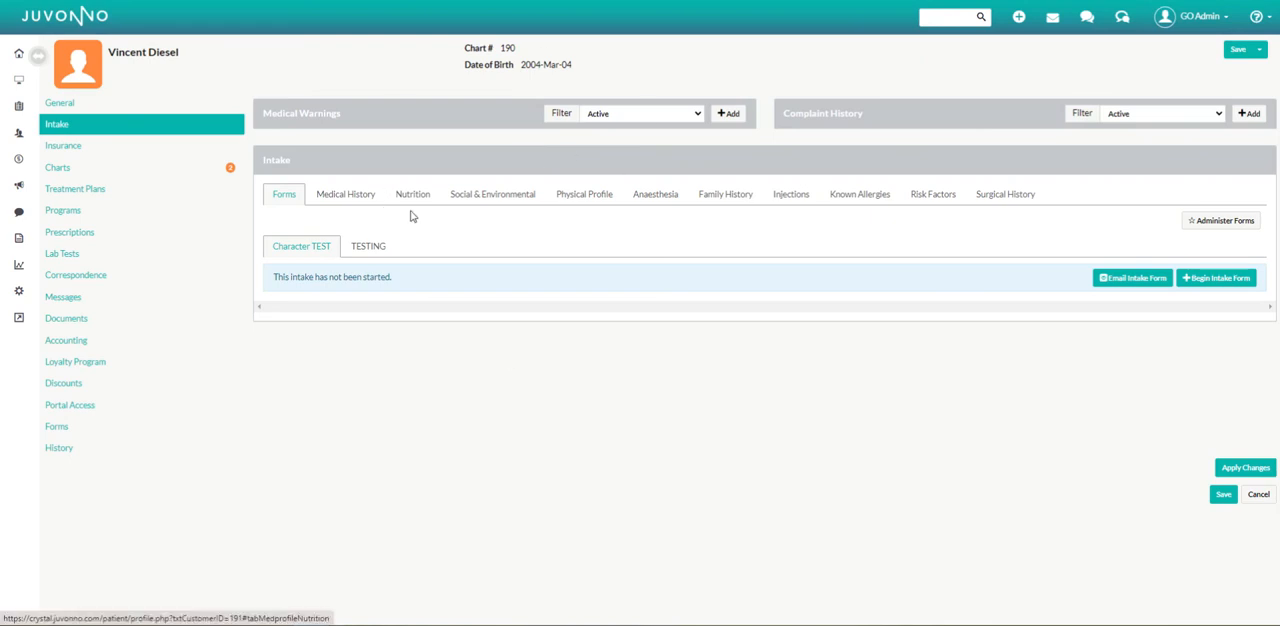
In the Intake Form Defaults, enable Show in Profile and Show in Portal for "TESTING 123" and save.
left_click(31, 295)
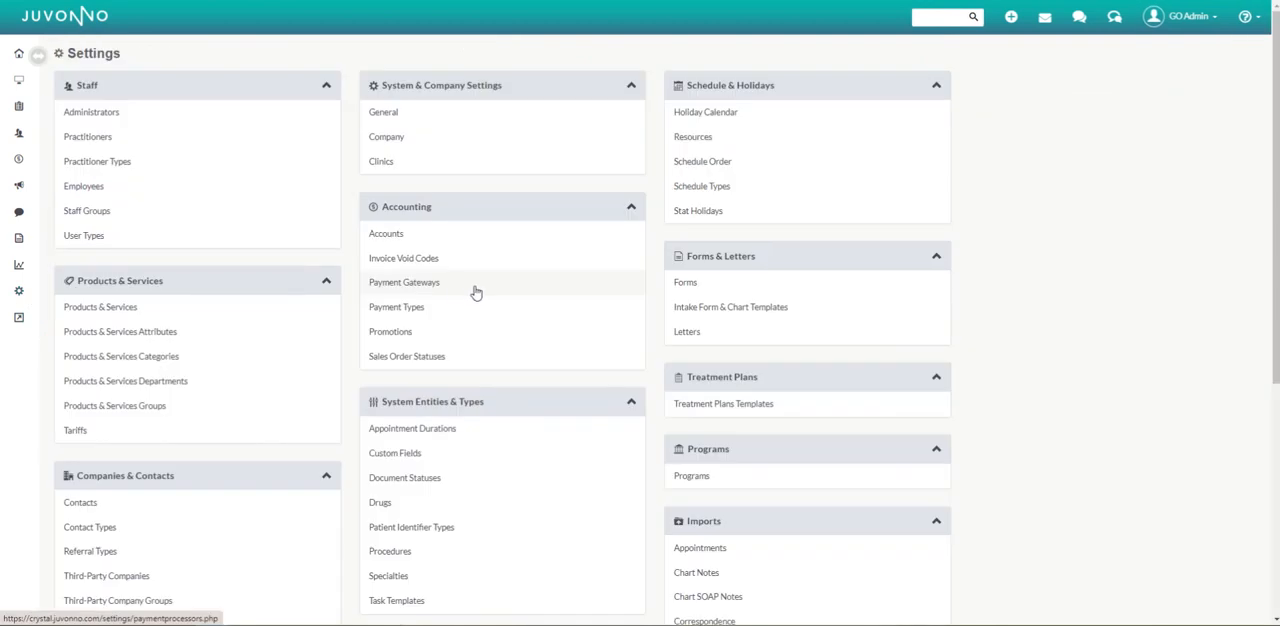
left_click(724, 310)
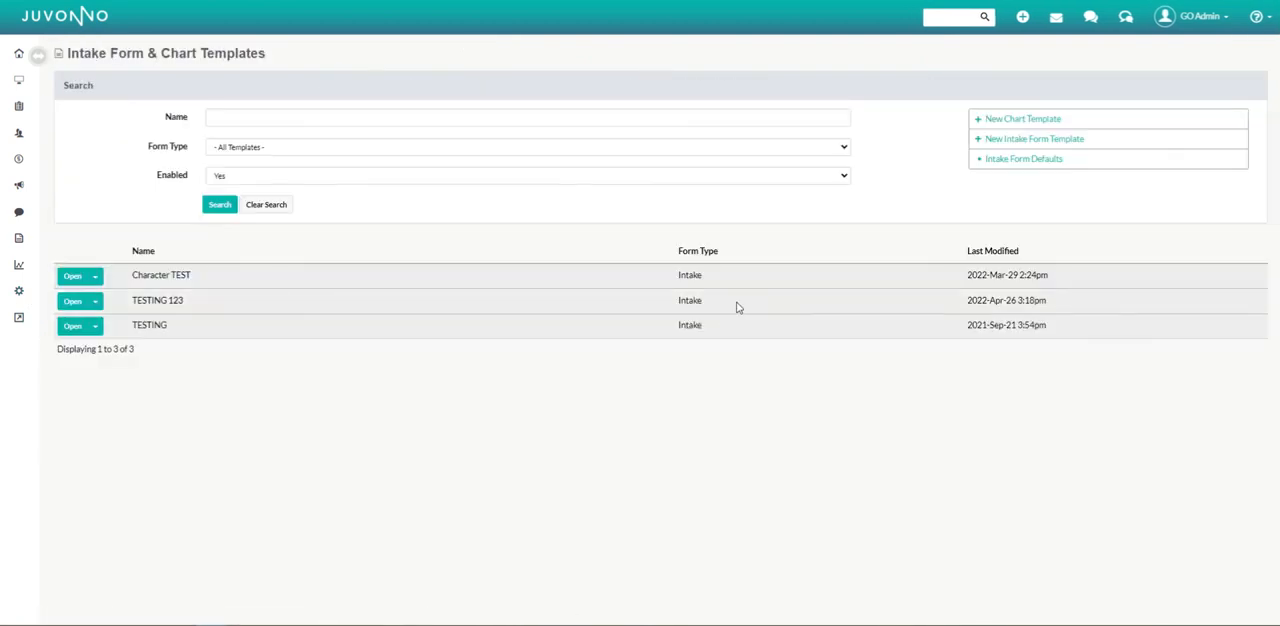
left_click(1035, 166)
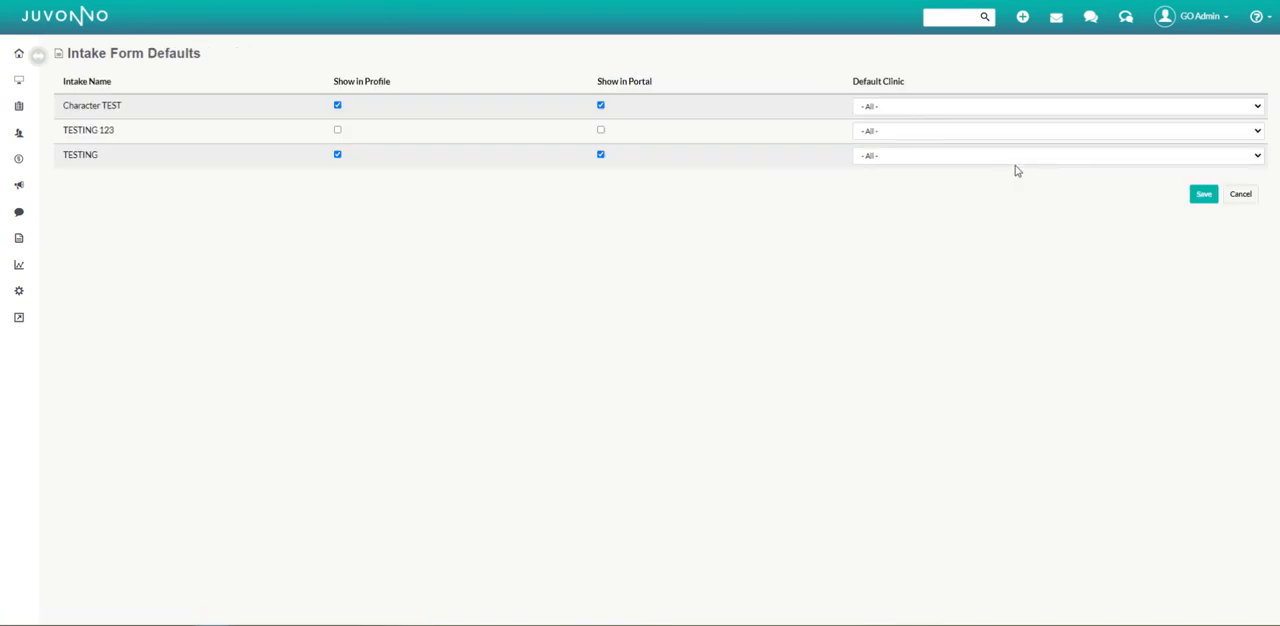
left_click(338, 131)
left_click(601, 131)
left_click(1203, 194)
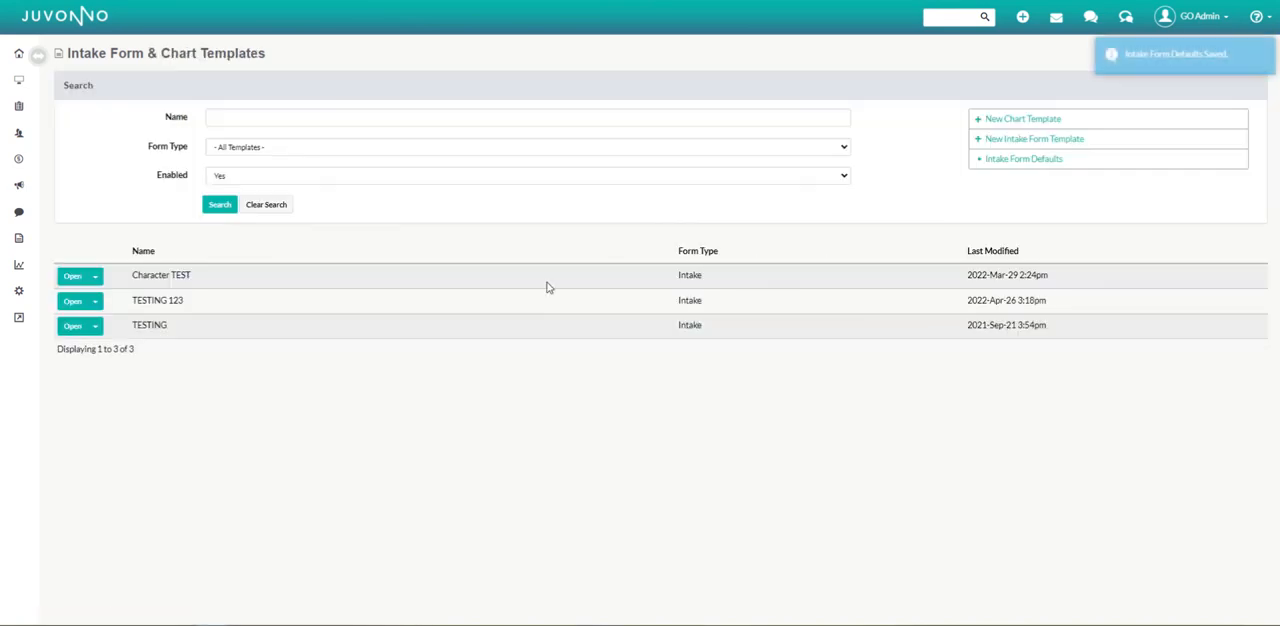
Begin the "TESTING 123" intake form from the sixth listed patient's Intake section and view its Health History category.
left_click(18, 133)
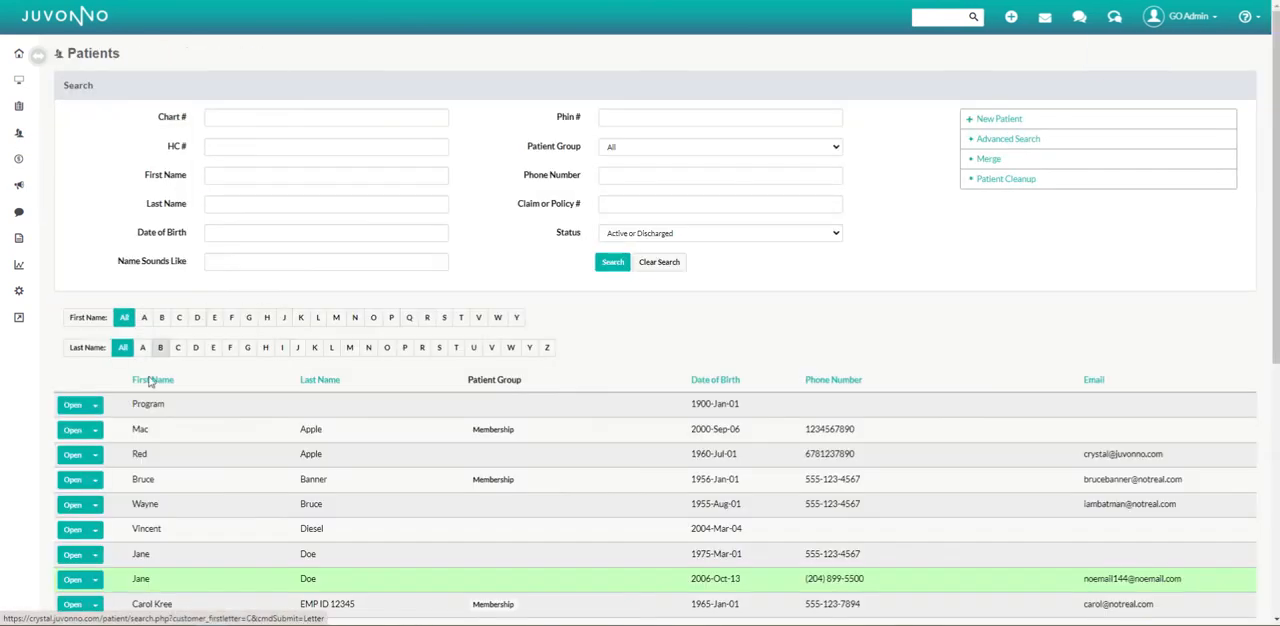
left_click(88, 531)
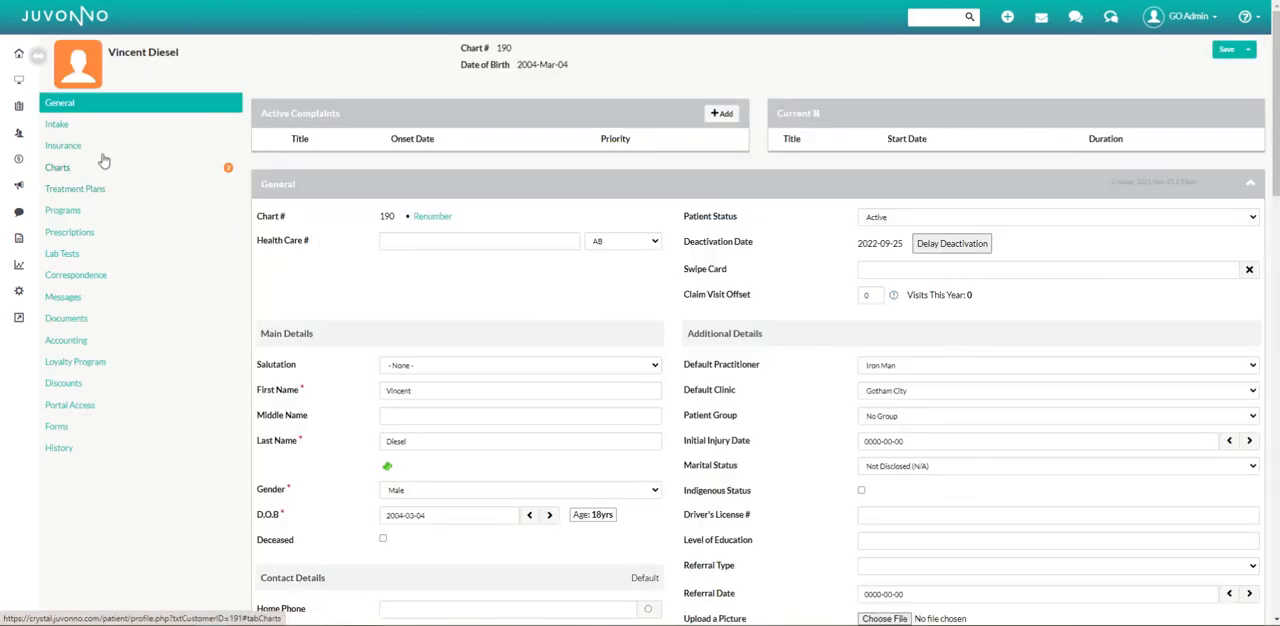
left_click(74, 128)
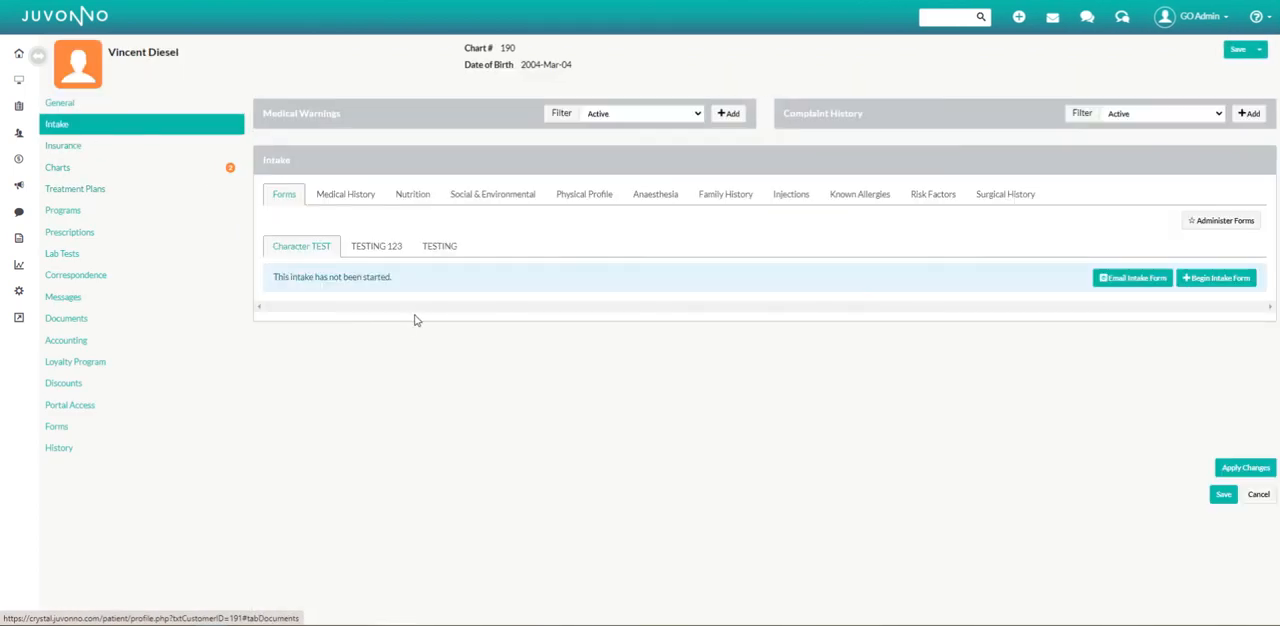
left_click(375, 250)
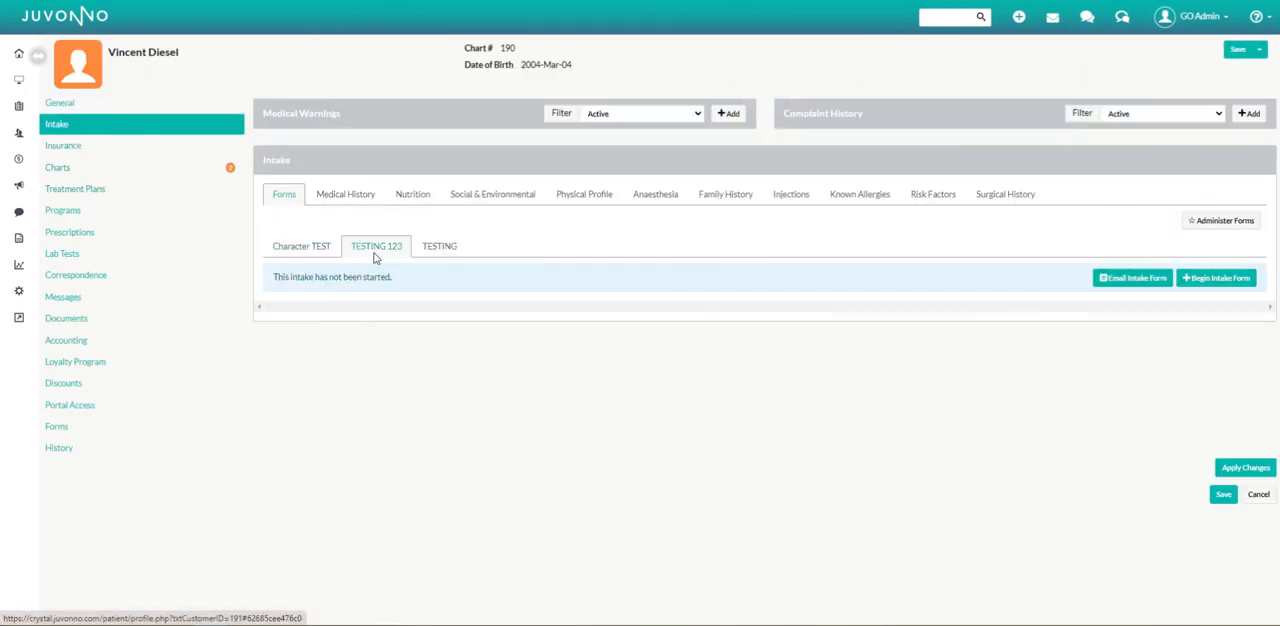
left_click(1239, 285)
scroll(502, 313, "down", 2)
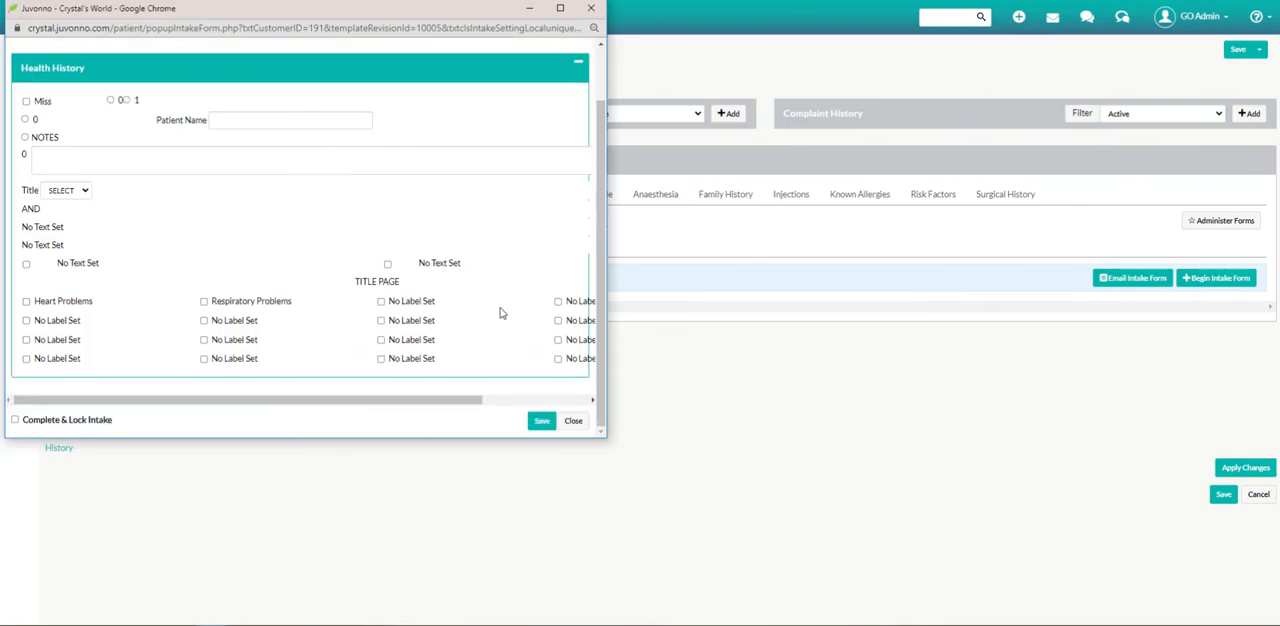
Widen the intake form window to examine the full Health History layout and close it without saving.
left_click_drag(606, 130, 778, 140)
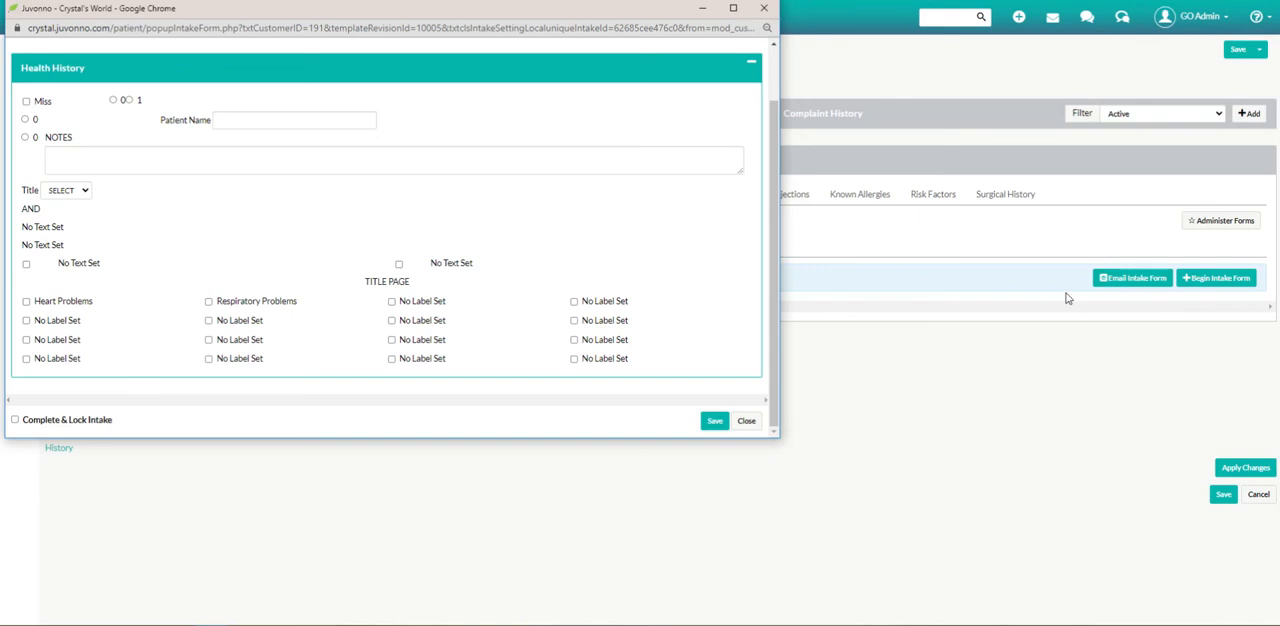
left_click(764, 8)
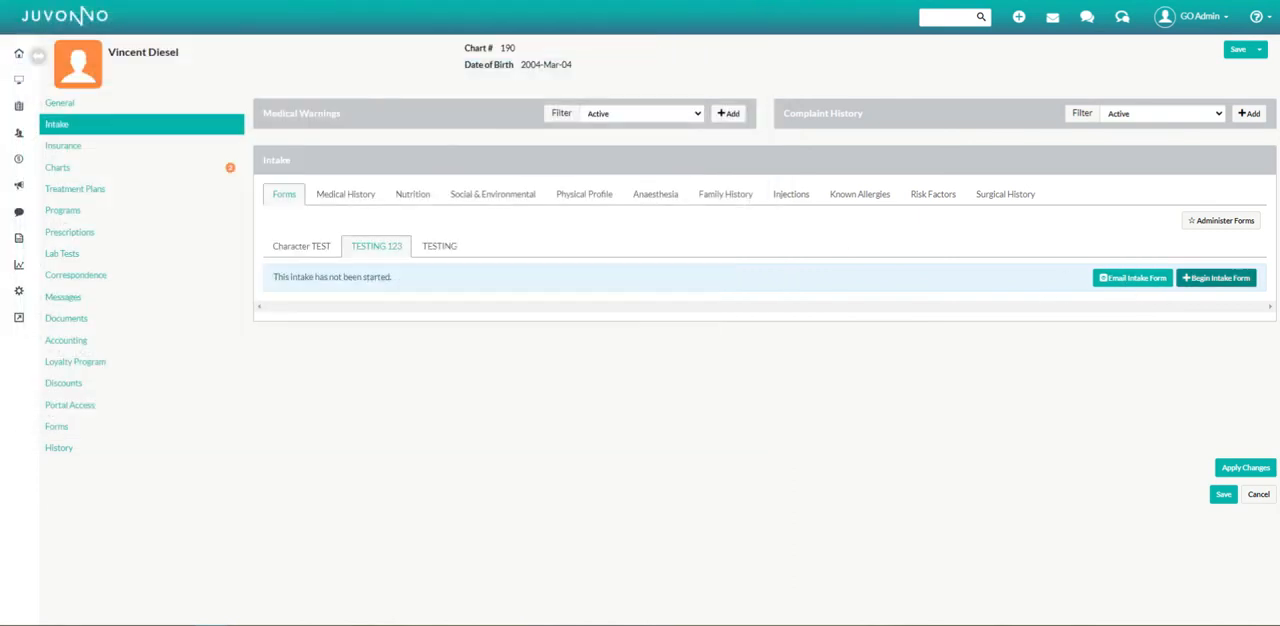
Open the signed-in administrator's own profile and examine which chart templates are active.
left_click(18, 290)
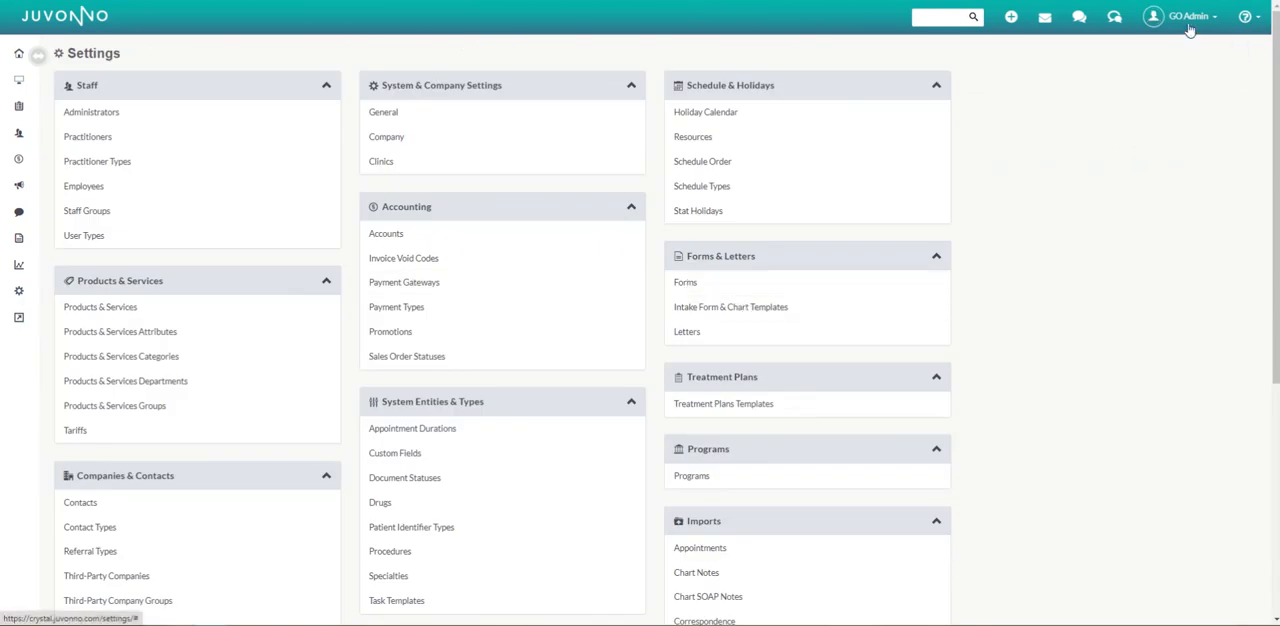
left_click(1186, 17)
left_click(1172, 65)
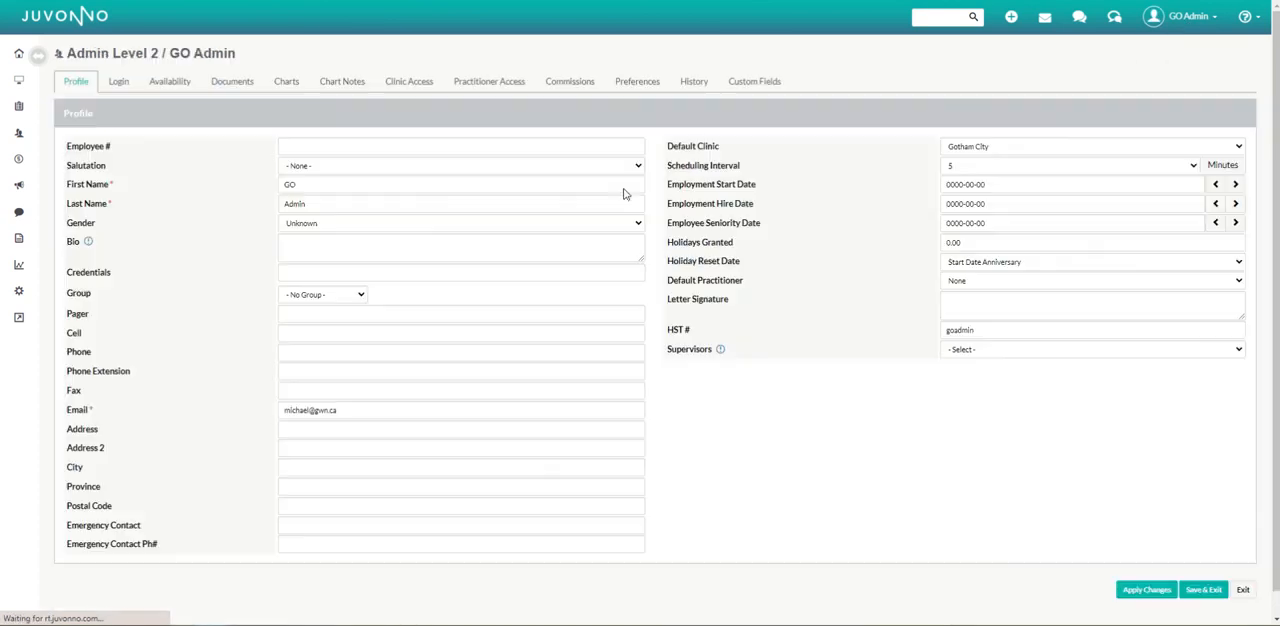
left_click(288, 84)
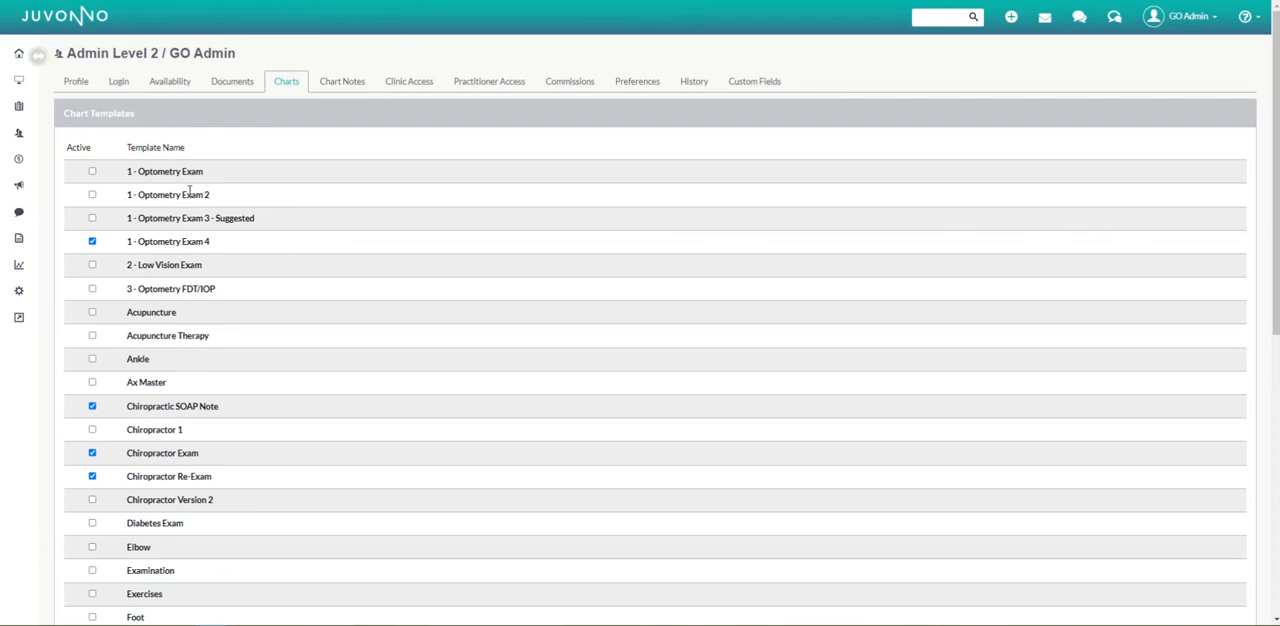
scroll(170, 345, "down", 3)
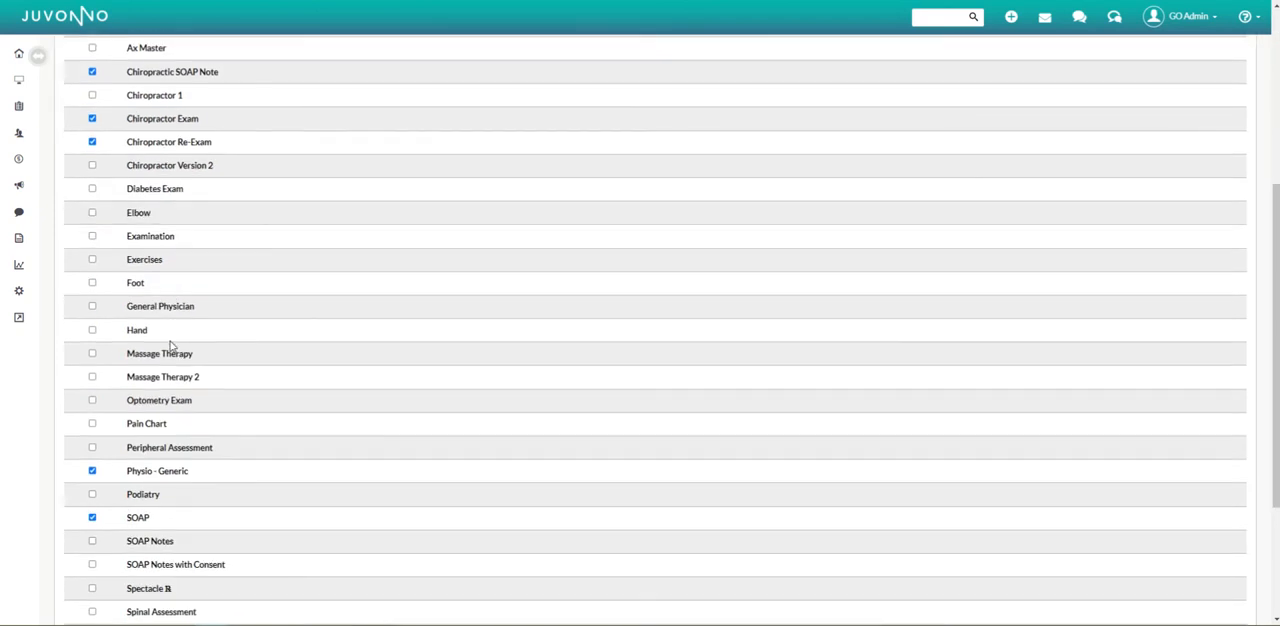
scroll(172, 358, "down", 2)
scroll(174, 363, "up", 5)
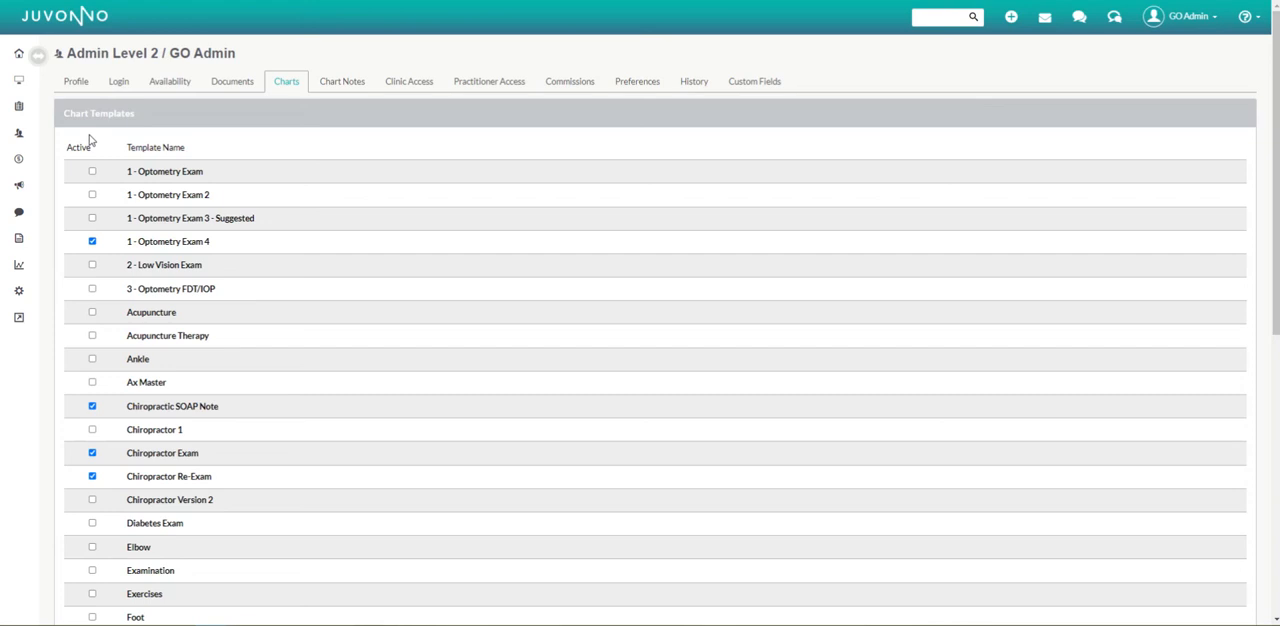
In the "TESTING 123" intake template, add a column to the first Health History row and space apart the 0 and 1 radio options.
left_click(19, 291)
left_click(726, 308)
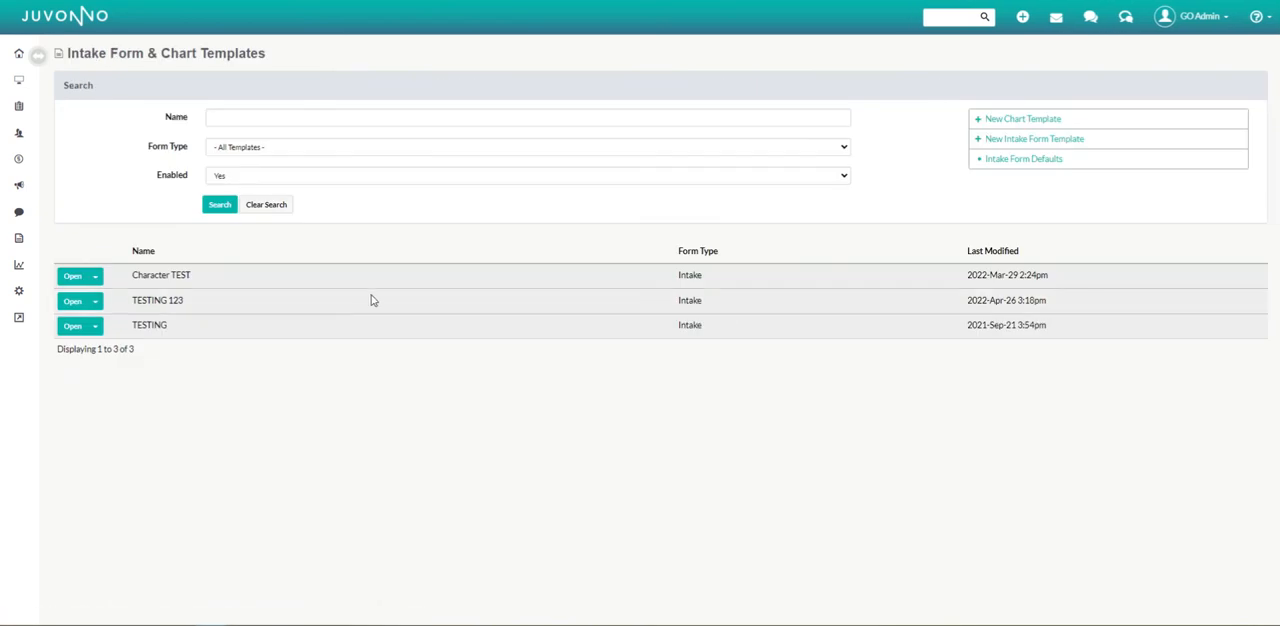
left_click(72, 300)
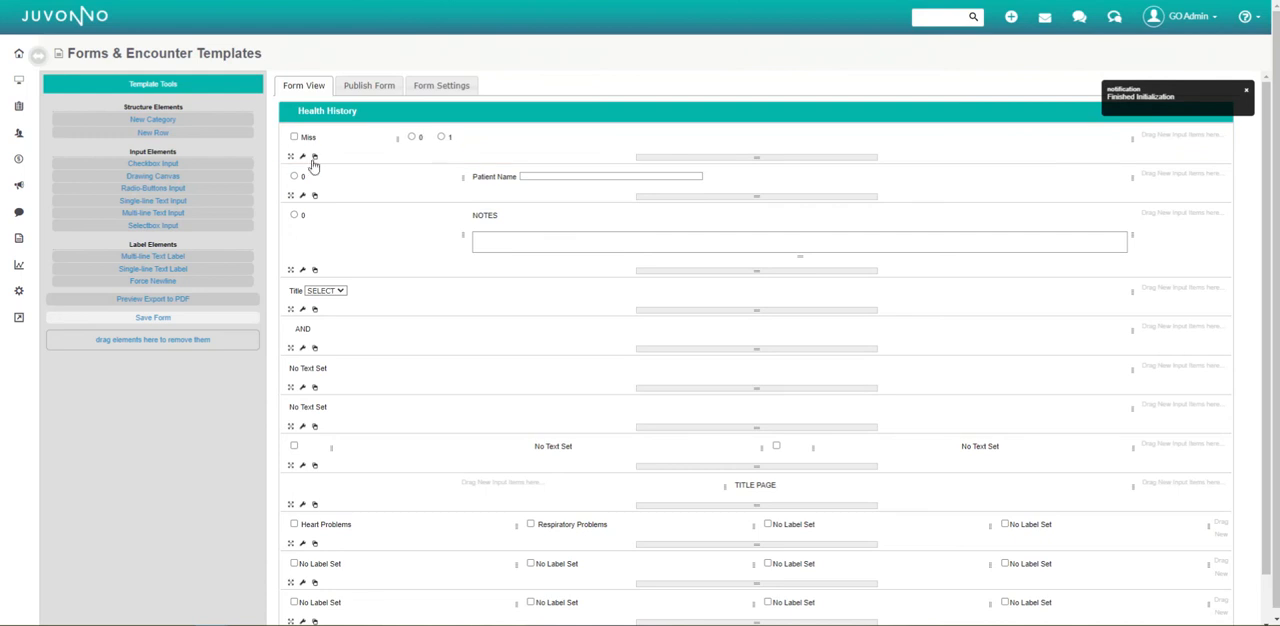
left_click(314, 157)
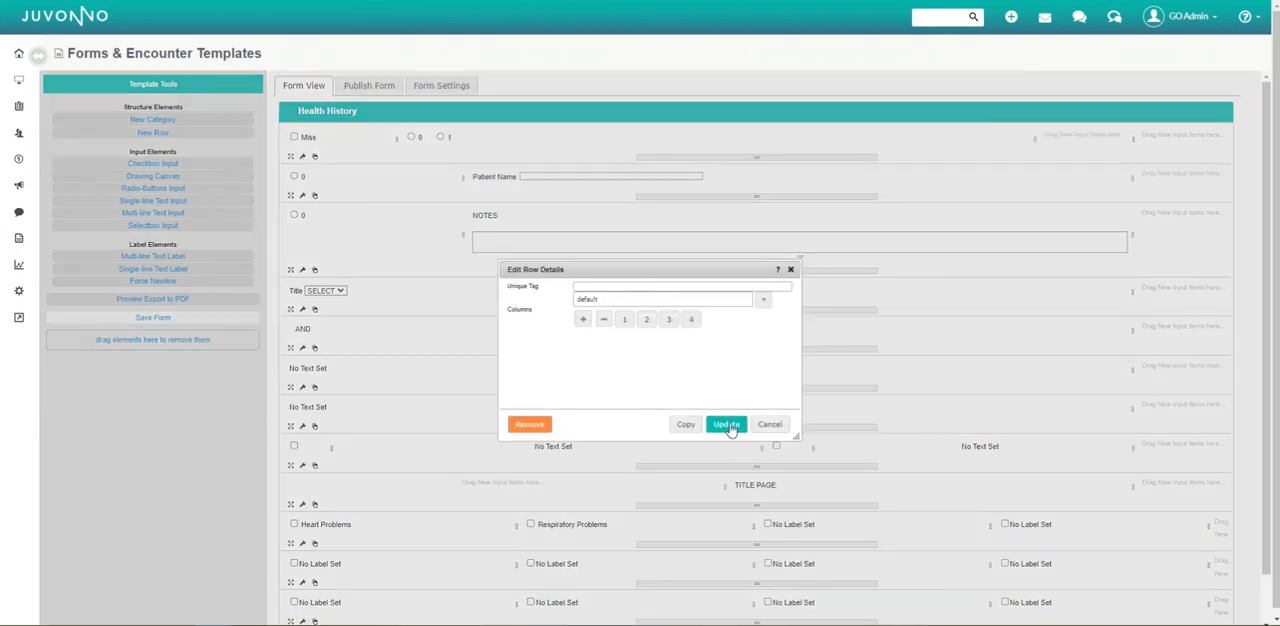
left_click(727, 425)
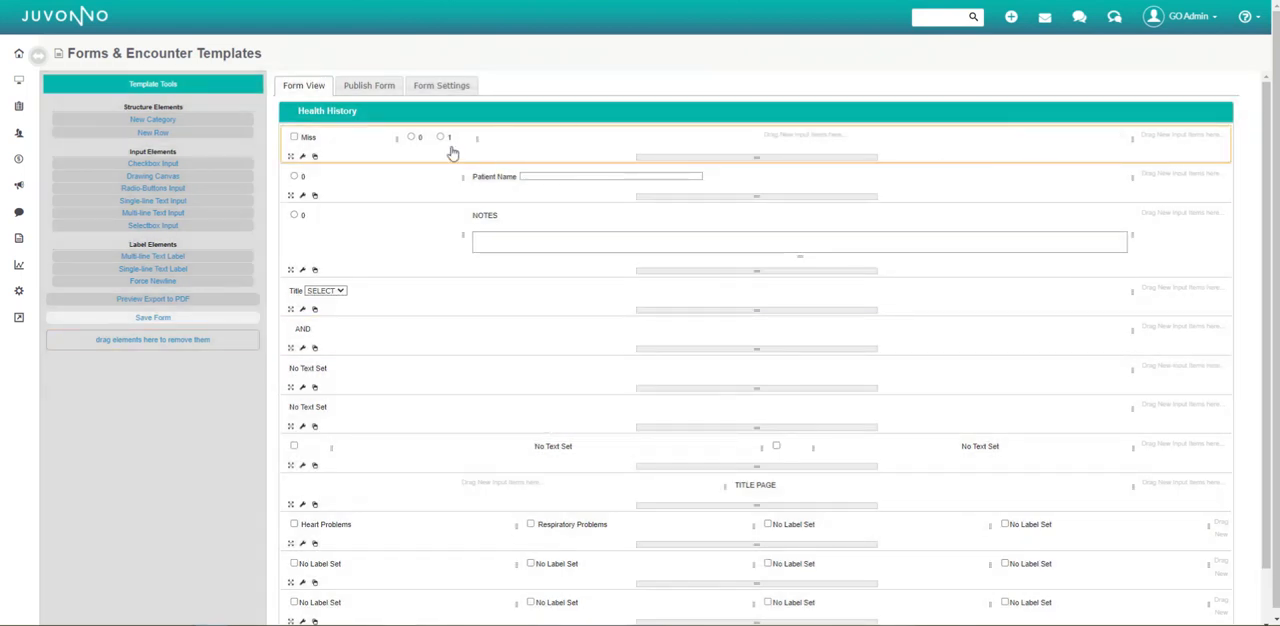
mouse_move(449, 138)
left_mouse_down()
mouse_move(500, 140)
mouse_move(449, 142)
left_mouse_up()
Save the revised "TESTING 123" form and publish it.
left_click(185, 323)
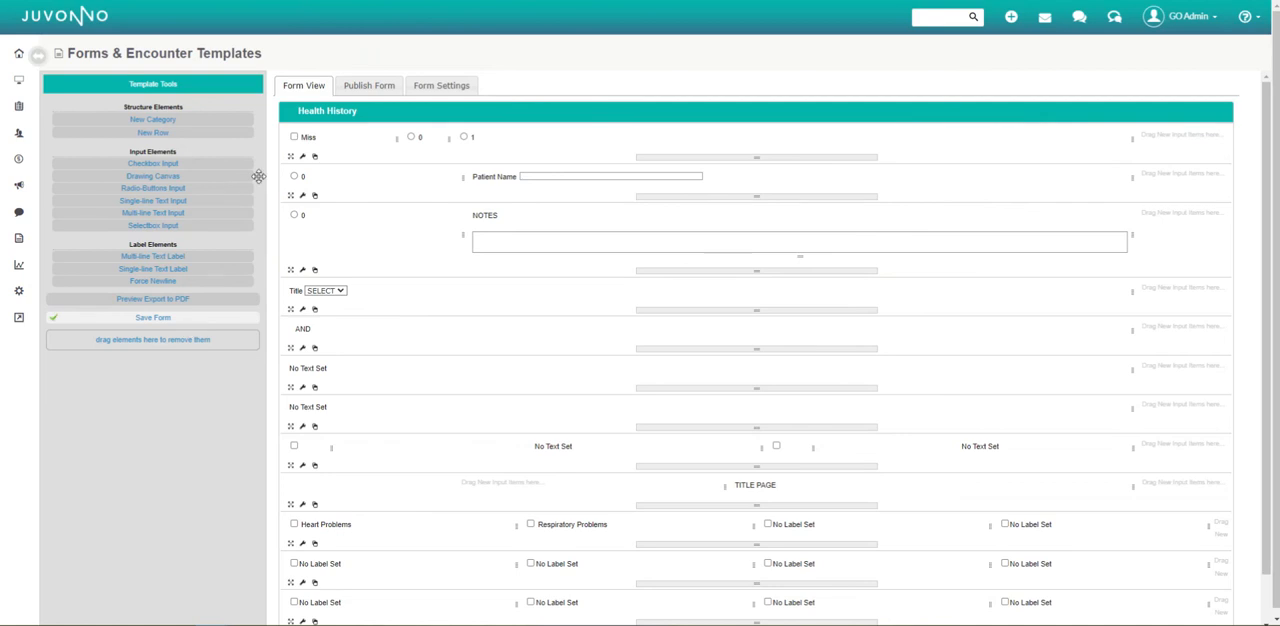
left_click(370, 90)
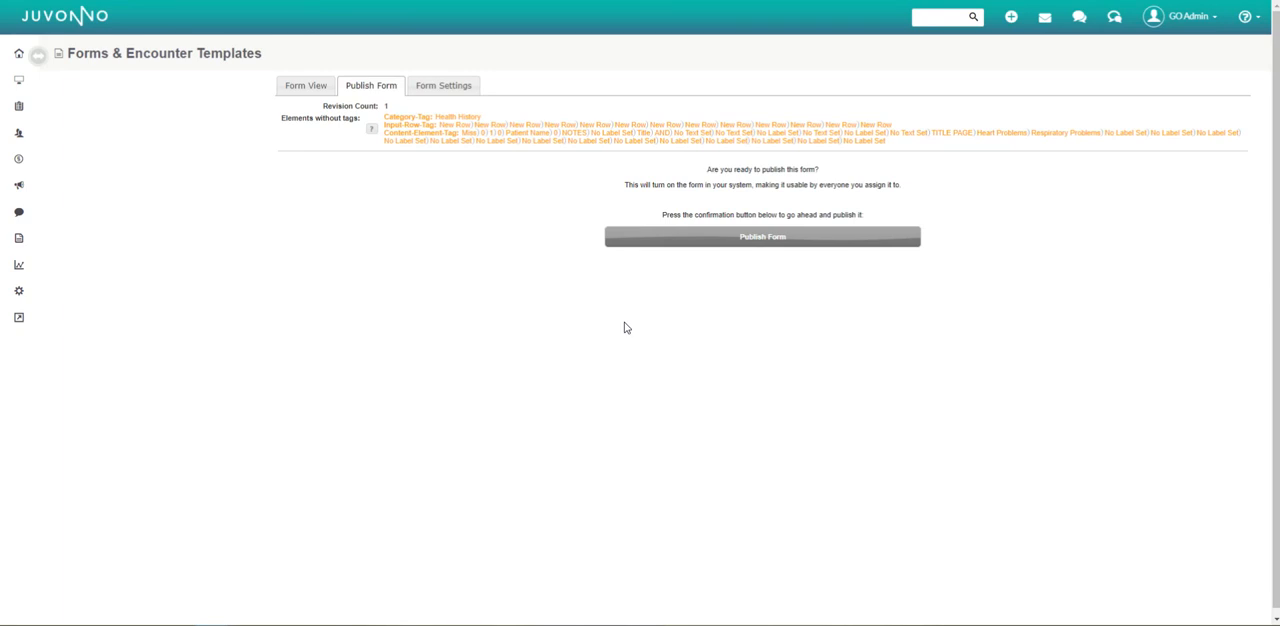
left_click(717, 240)
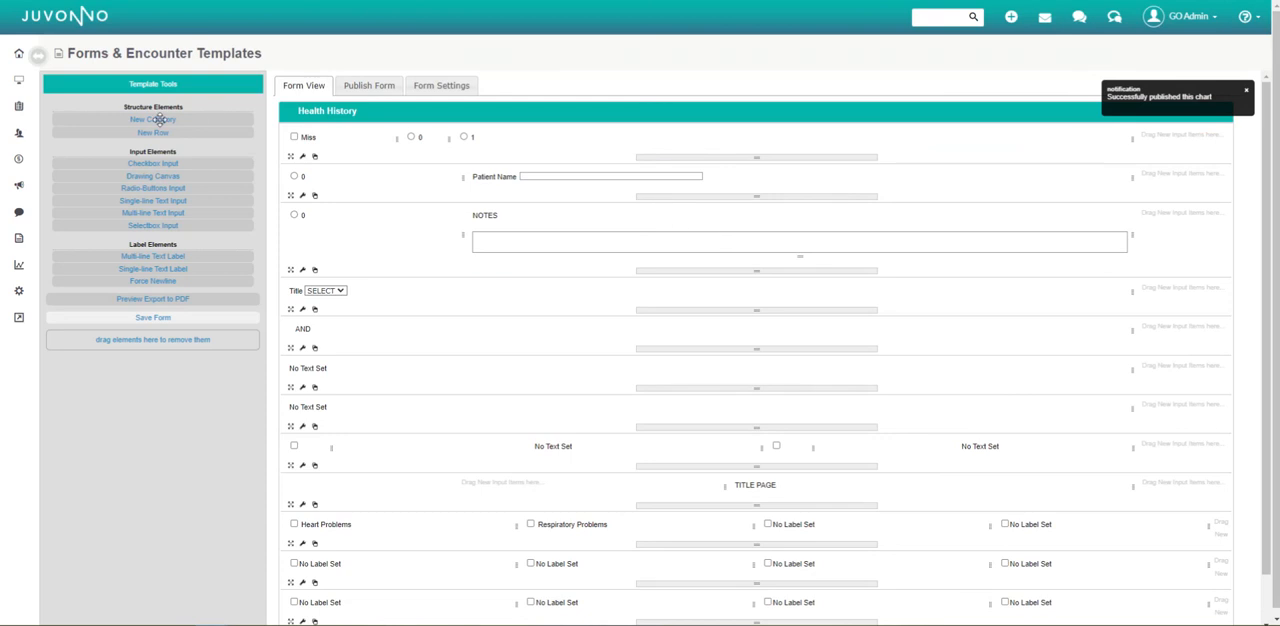
Leave the template editor and begin the "TESTING 123" intake form from the sixth listed patient's Intake section.
mouse_move(20, 134)
left_click(58, 140)
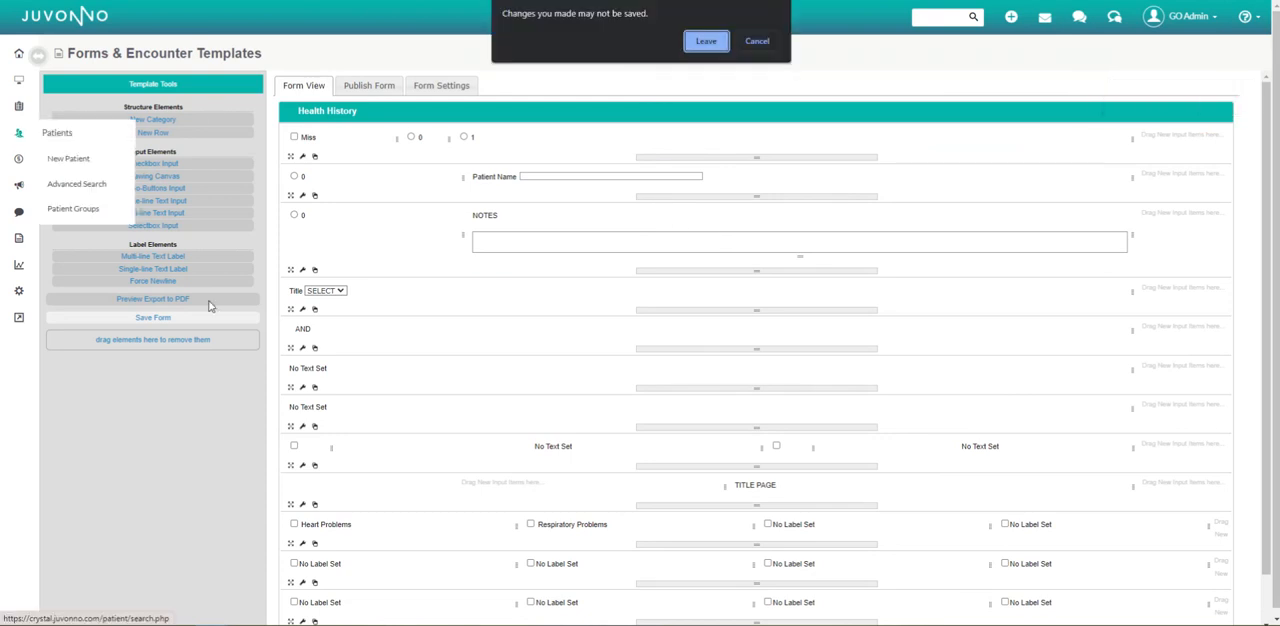
left_click(706, 41)
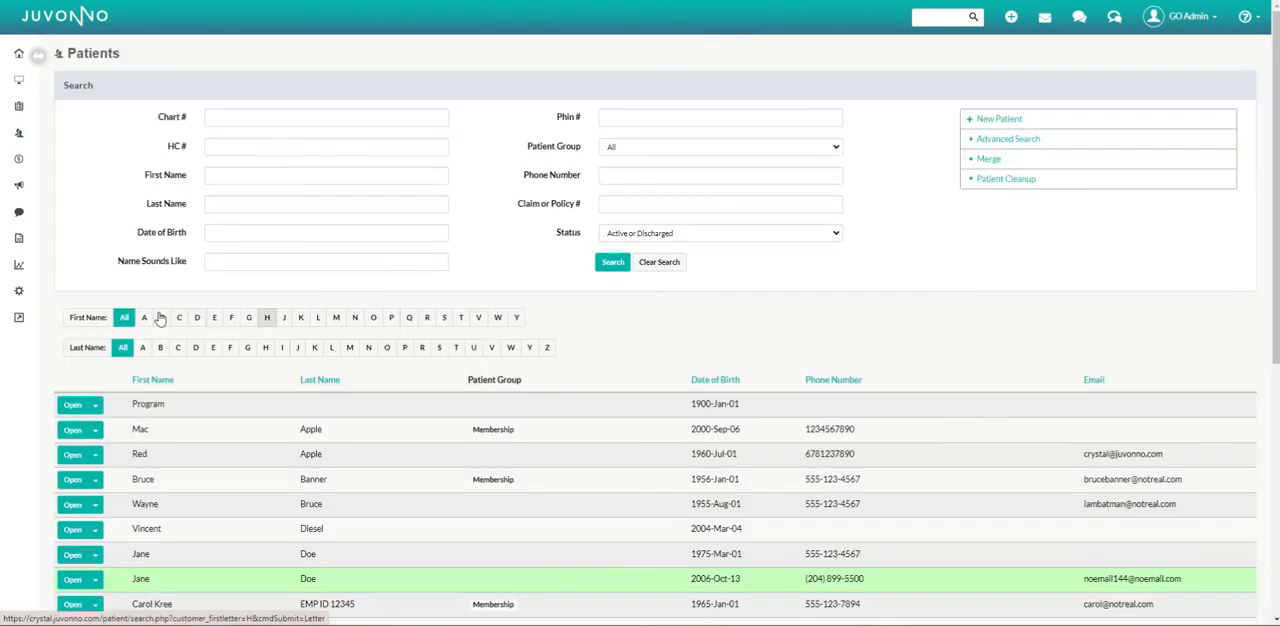
left_click(128, 526)
left_click(69, 130)
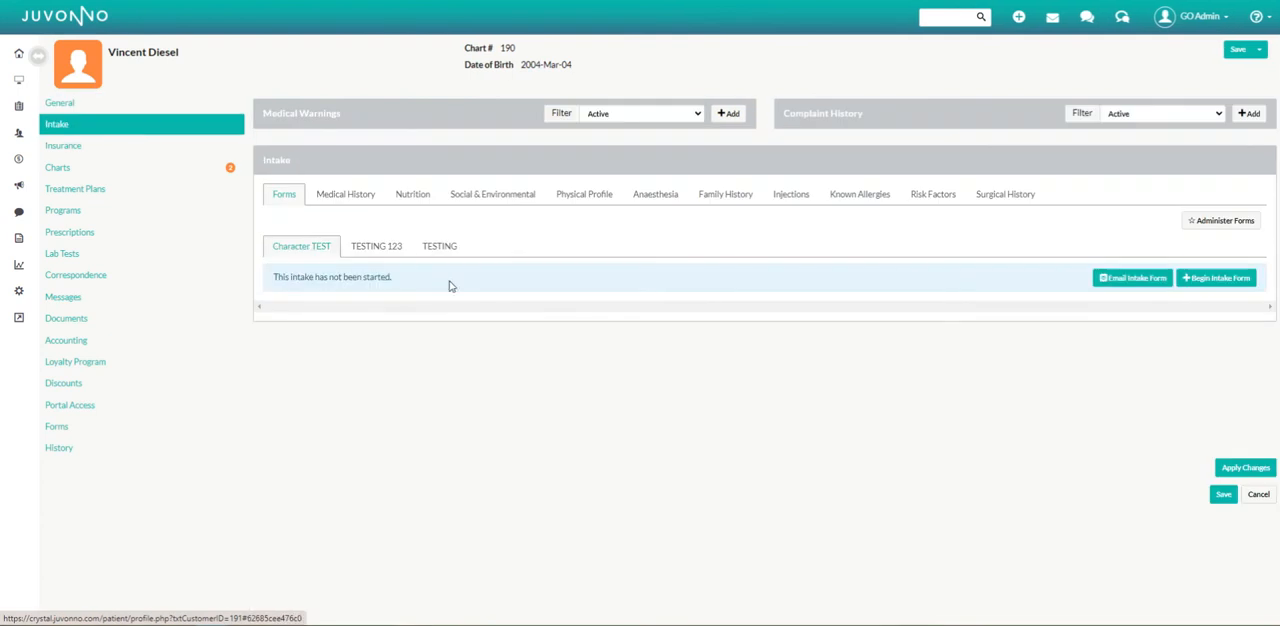
left_click(400, 248)
left_click(1217, 277)
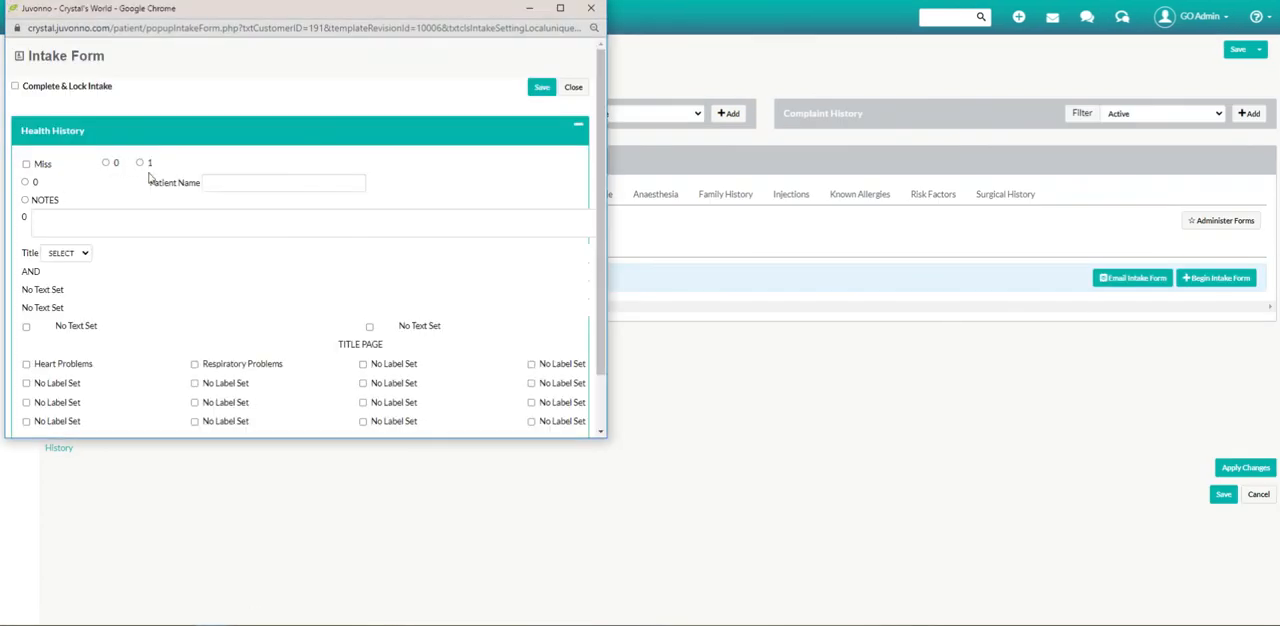
Try the 0 and 1 radio options in the intake form and close it without saving.
left_click(106, 163)
left_click(140, 162)
left_click(573, 87)
left_click(281, 277)
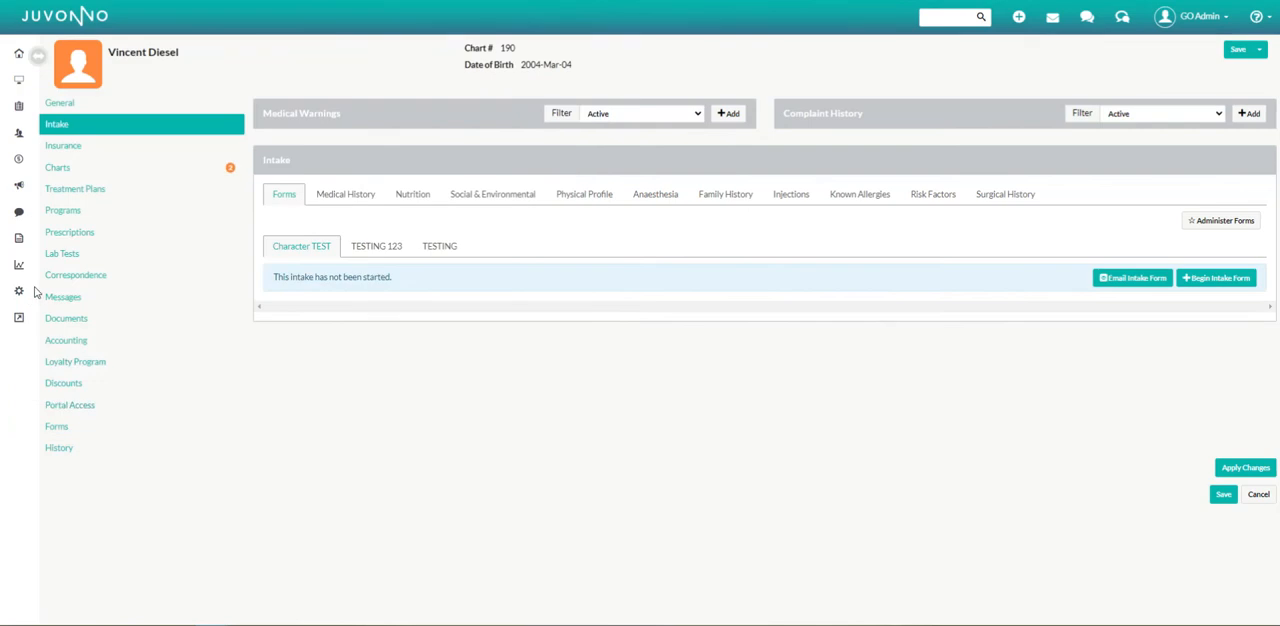
Clone the "Character TEST" template from the Intake Form & Chart Templates list.
left_click(18, 291)
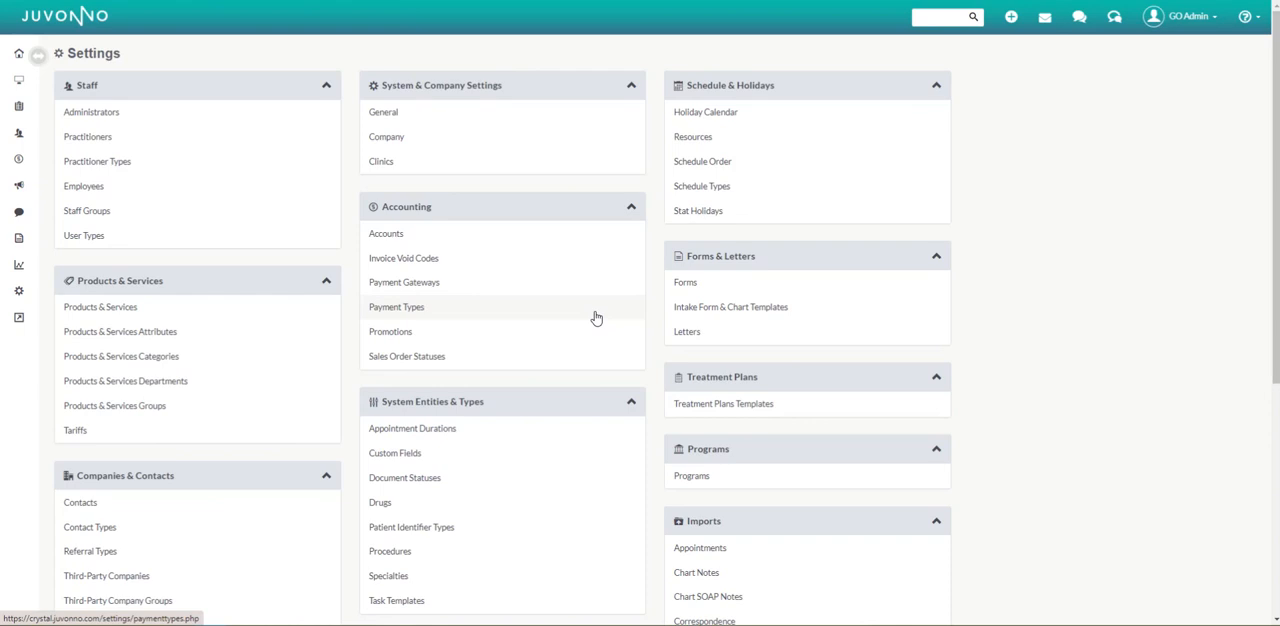
left_click(750, 310)
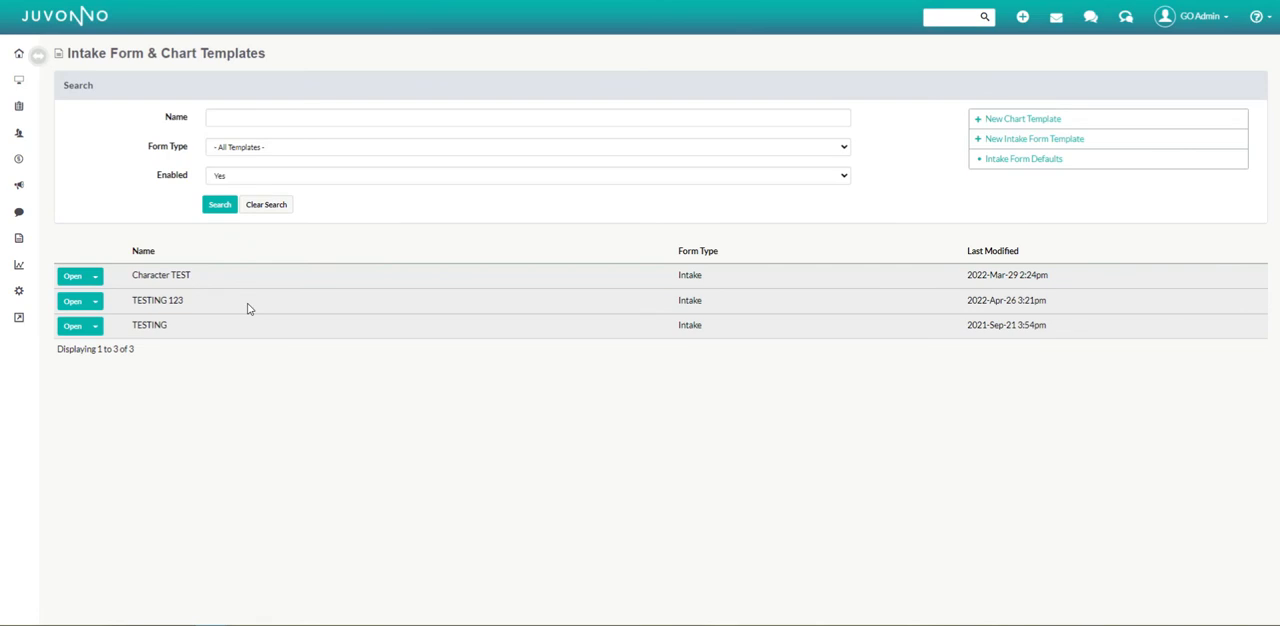
left_click(95, 276)
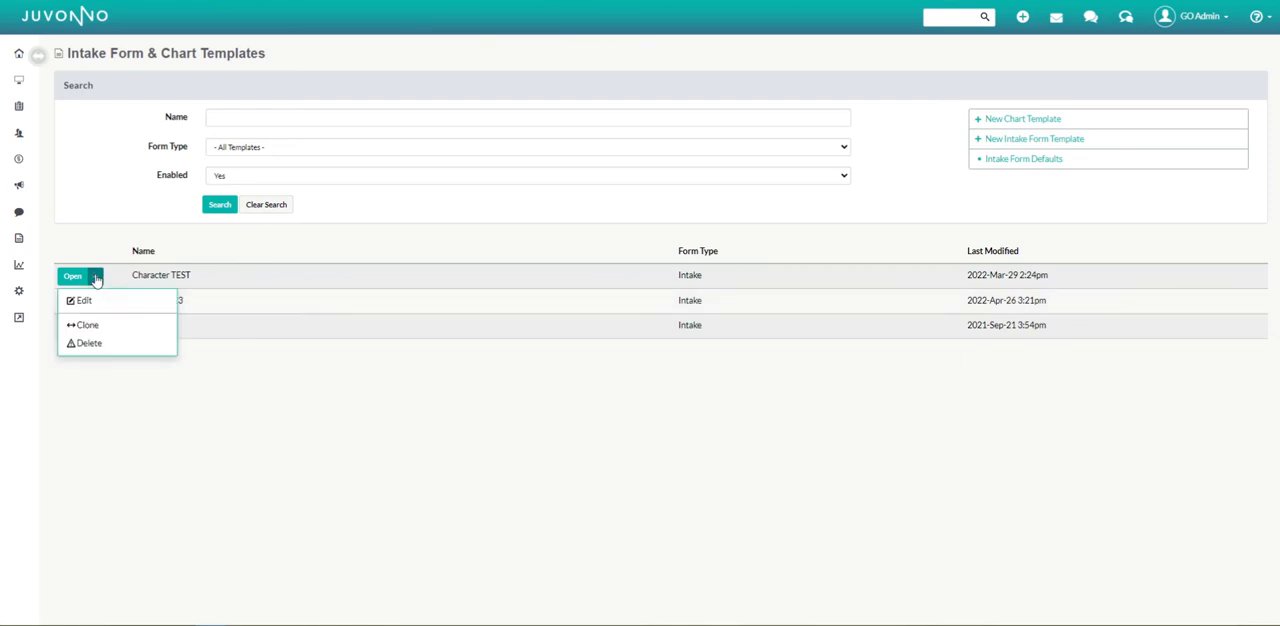
left_click(113, 325)
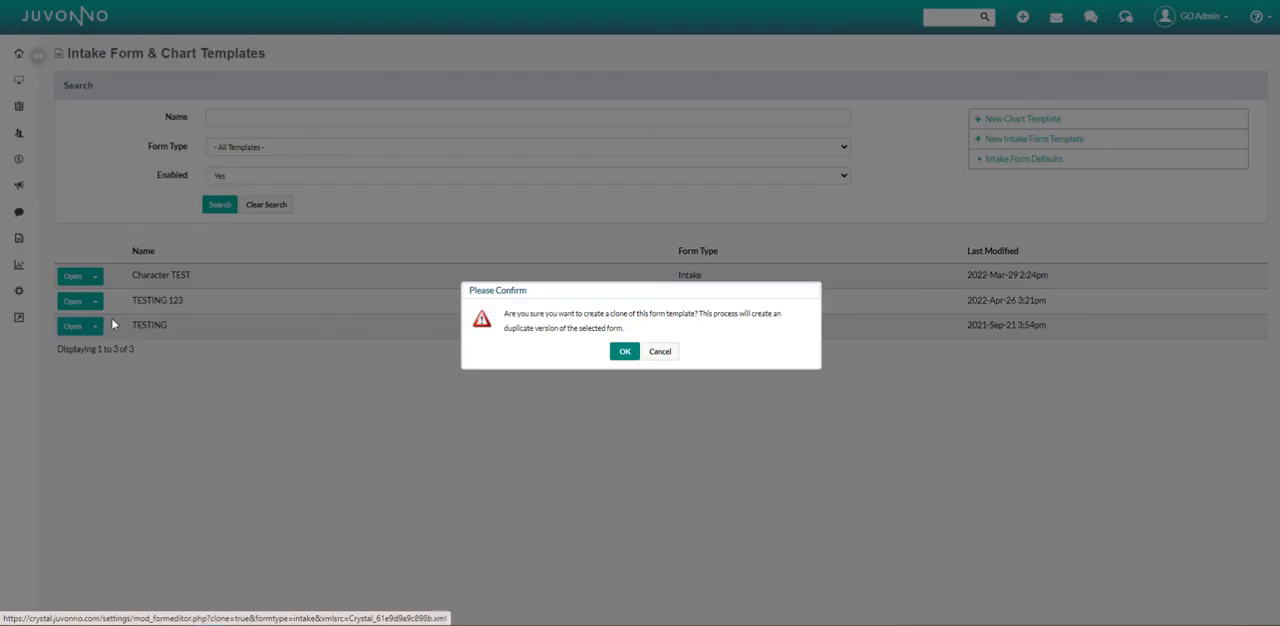
left_click(622, 351)
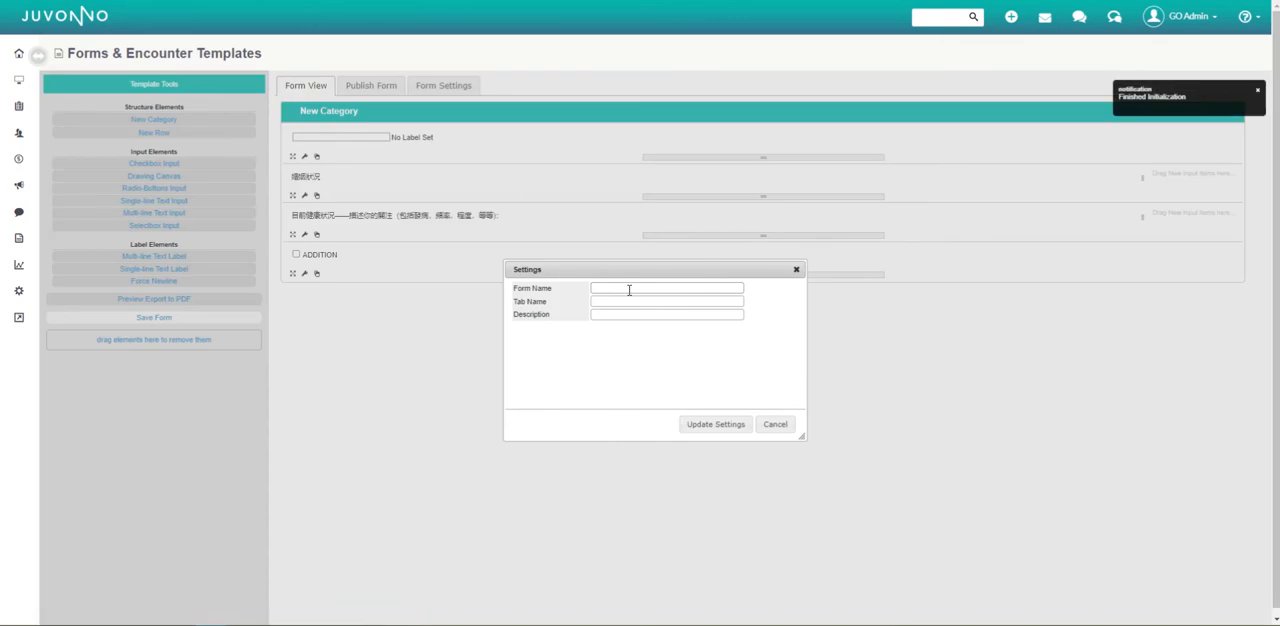
Set the cloned form's name, tab name and description to "TESTING 123 V 2" and update its settings.
type("TESTING")
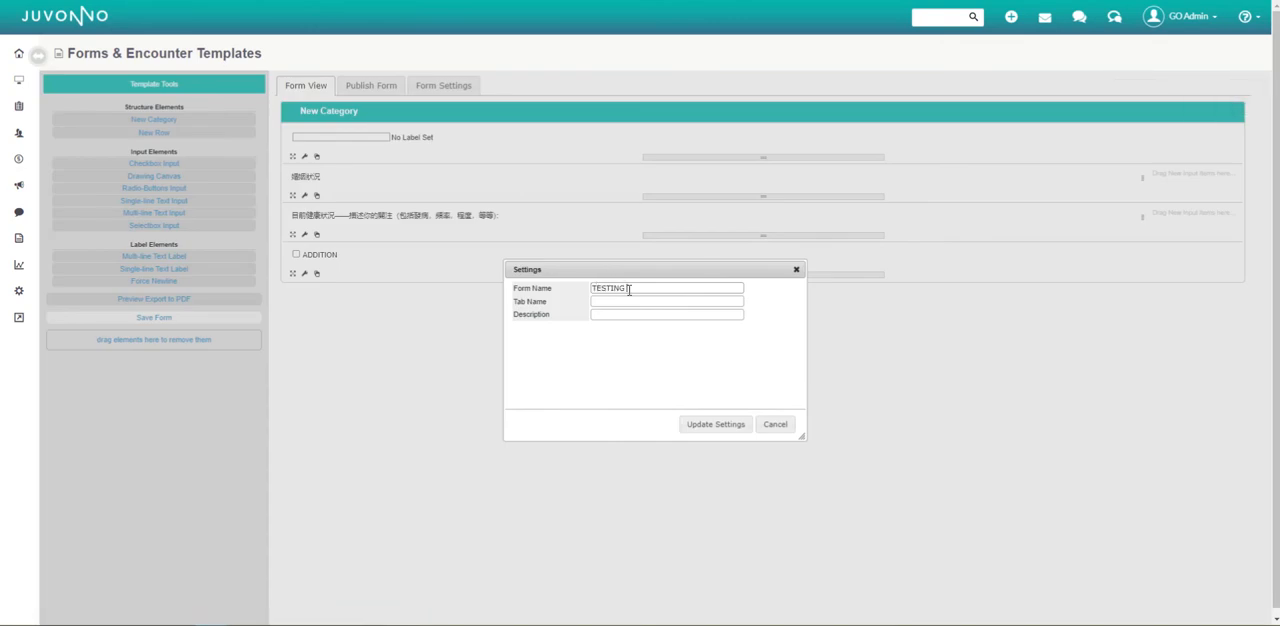
type(" 123 V 2")
left_click_drag(703, 288, 502, 307)
key("ctrl+c")
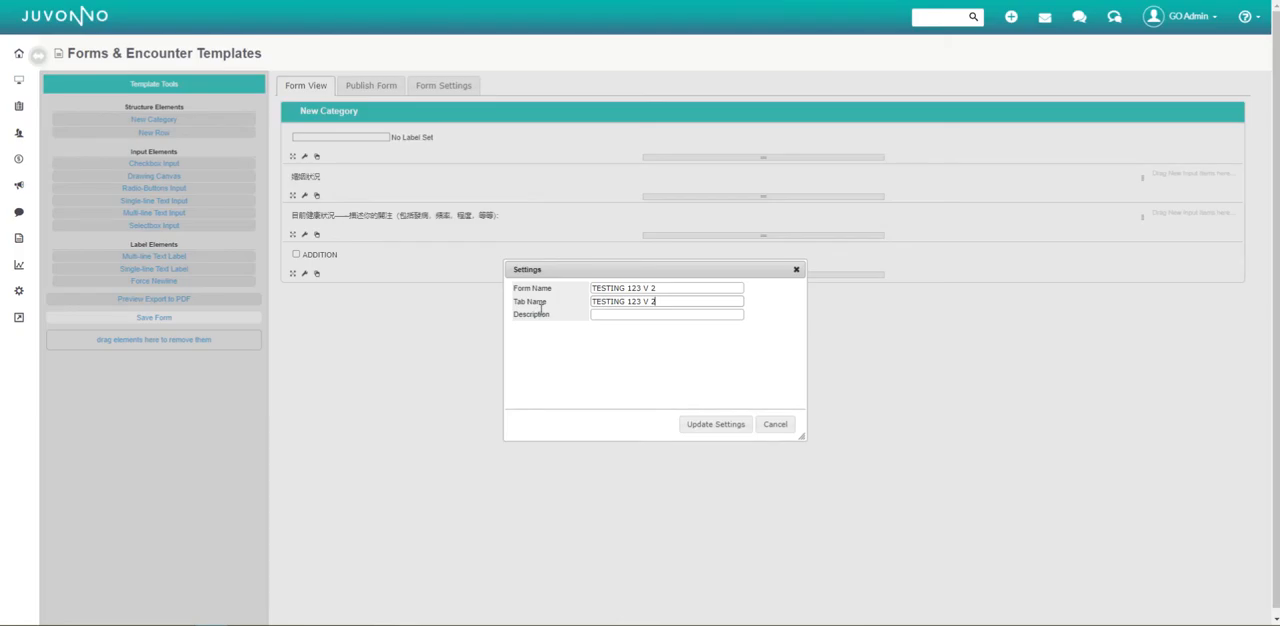
left_click(607, 314)
key("ctrl+v")
left_click(715, 424)
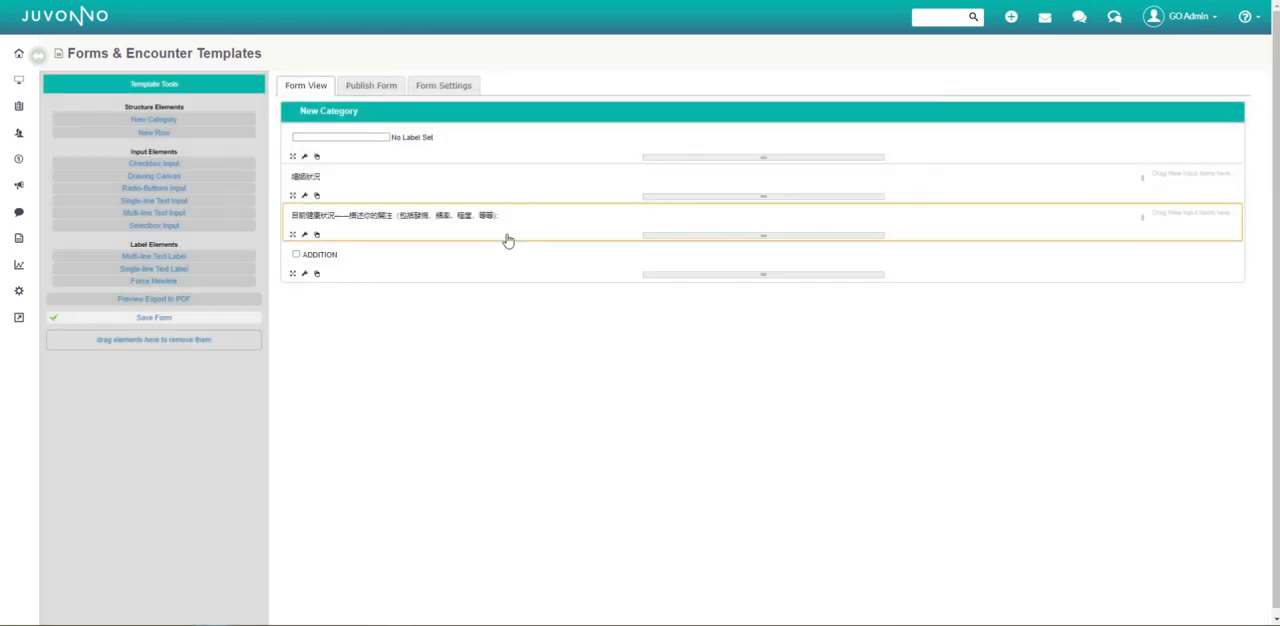
Add two columns to the first row of New Category and widen the middle one toward the text input.
left_click(305, 158)
left_click(590, 321)
left_click(731, 424)
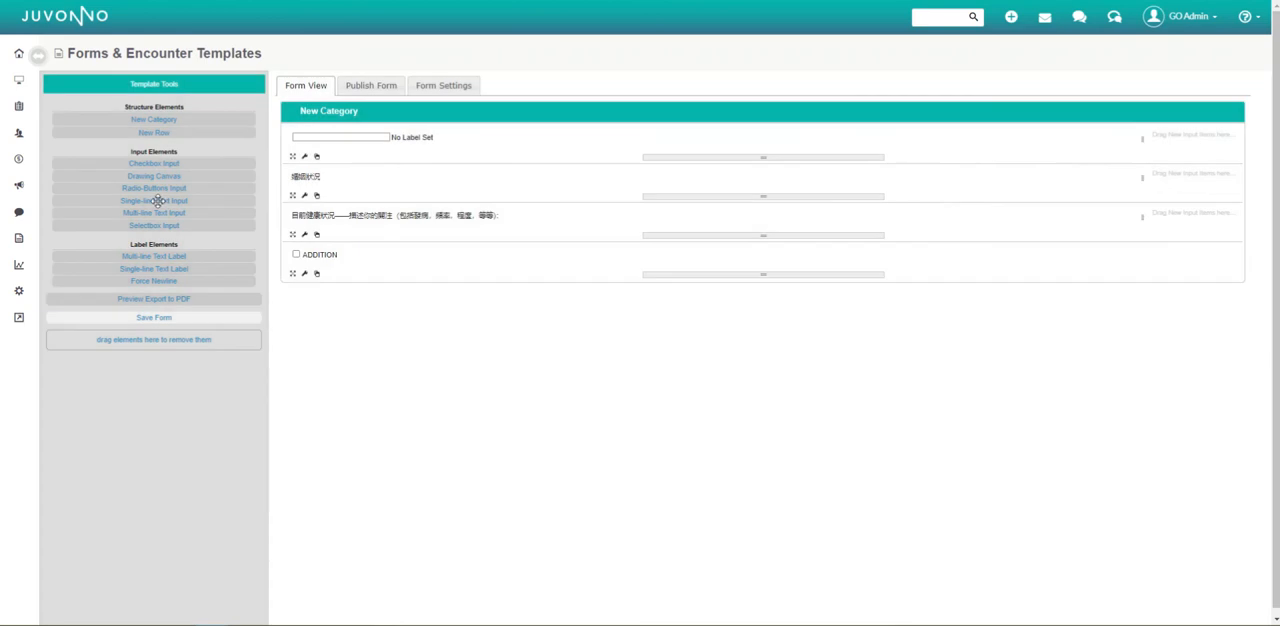
left_click(305, 158)
left_click(588, 322)
left_click(730, 428)
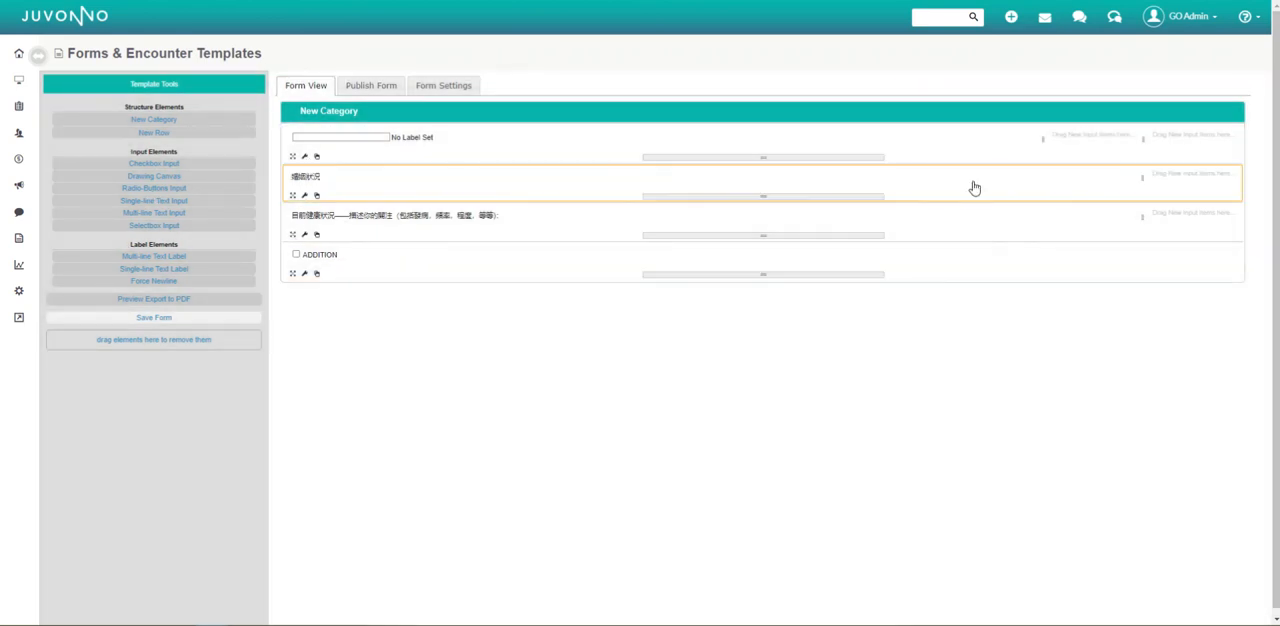
left_click_drag(1040, 146, 523, 152)
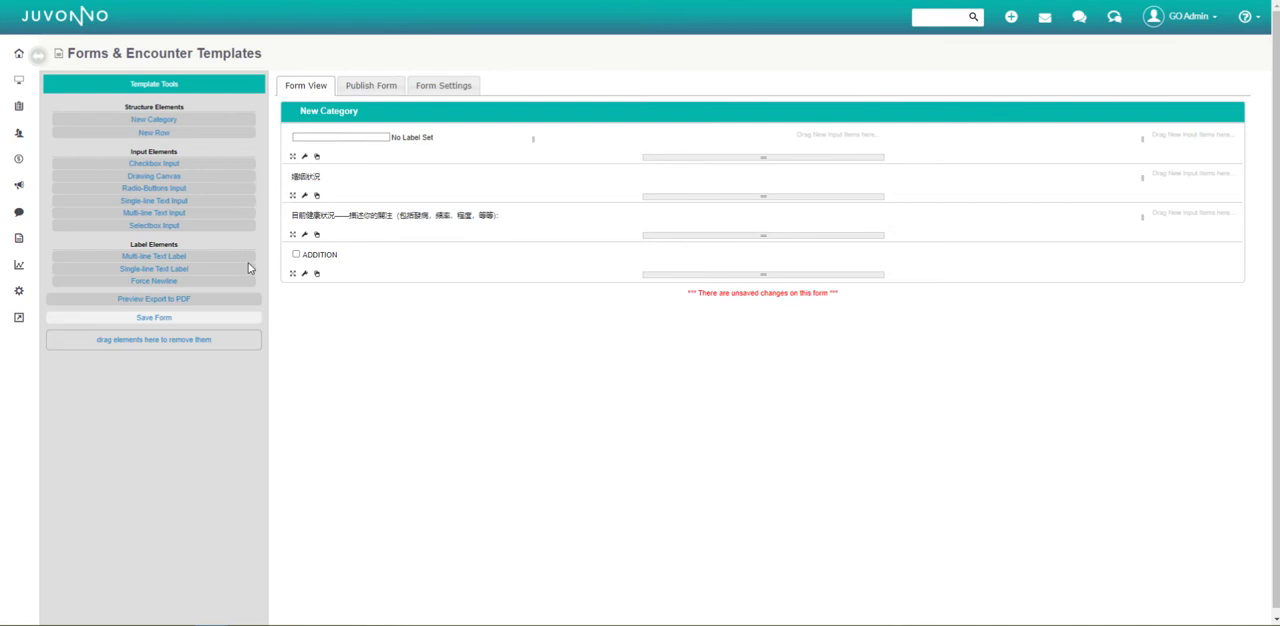
Add a Selectbox Input titled "GENDER" to the middle column of the first row.
left_click_drag(176, 224, 632, 140)
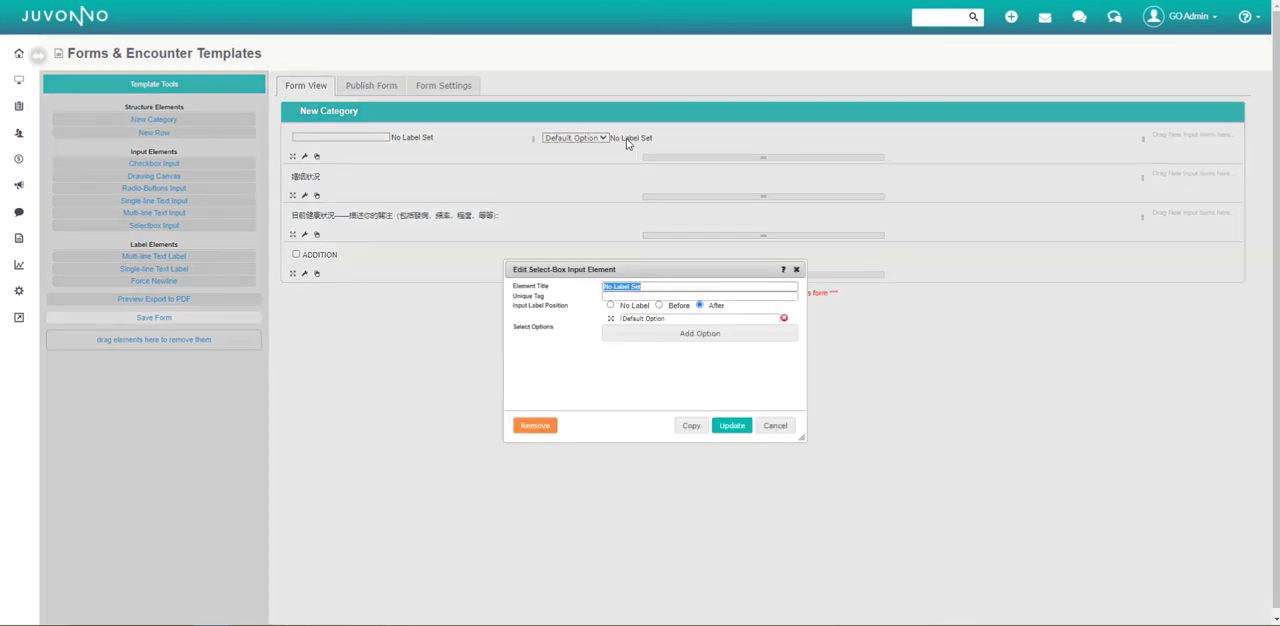
type("GENDER")
left_click(731, 426)
Save the cloned form and publish it.
left_click(170, 318)
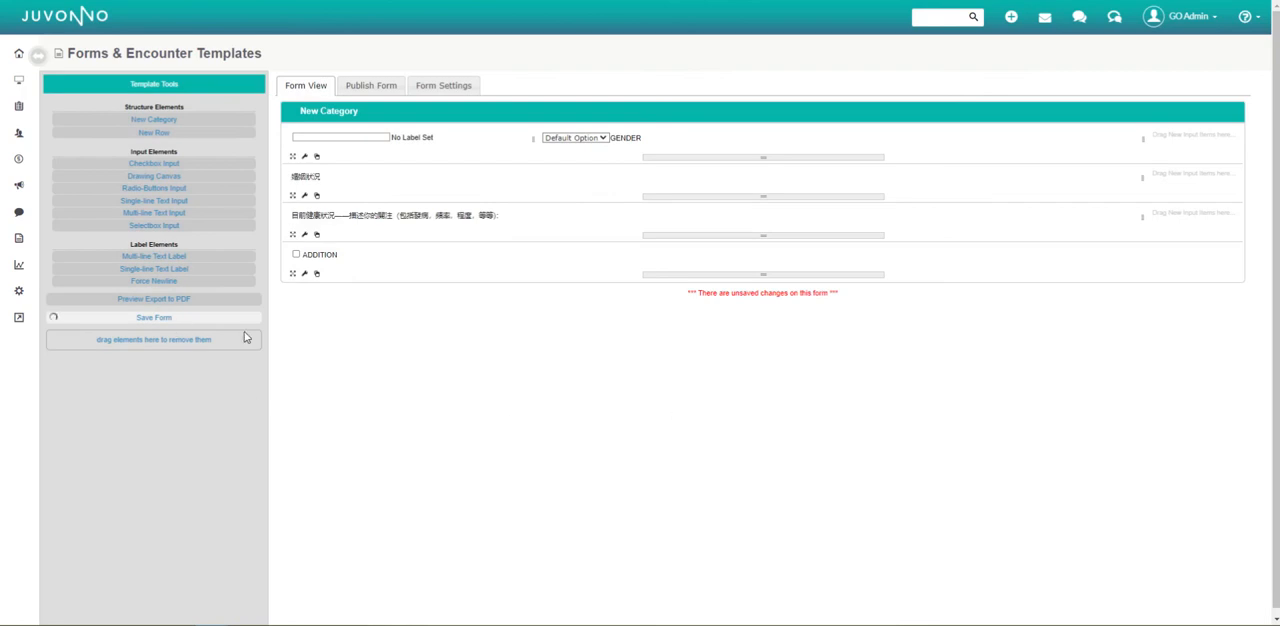
left_click(371, 87)
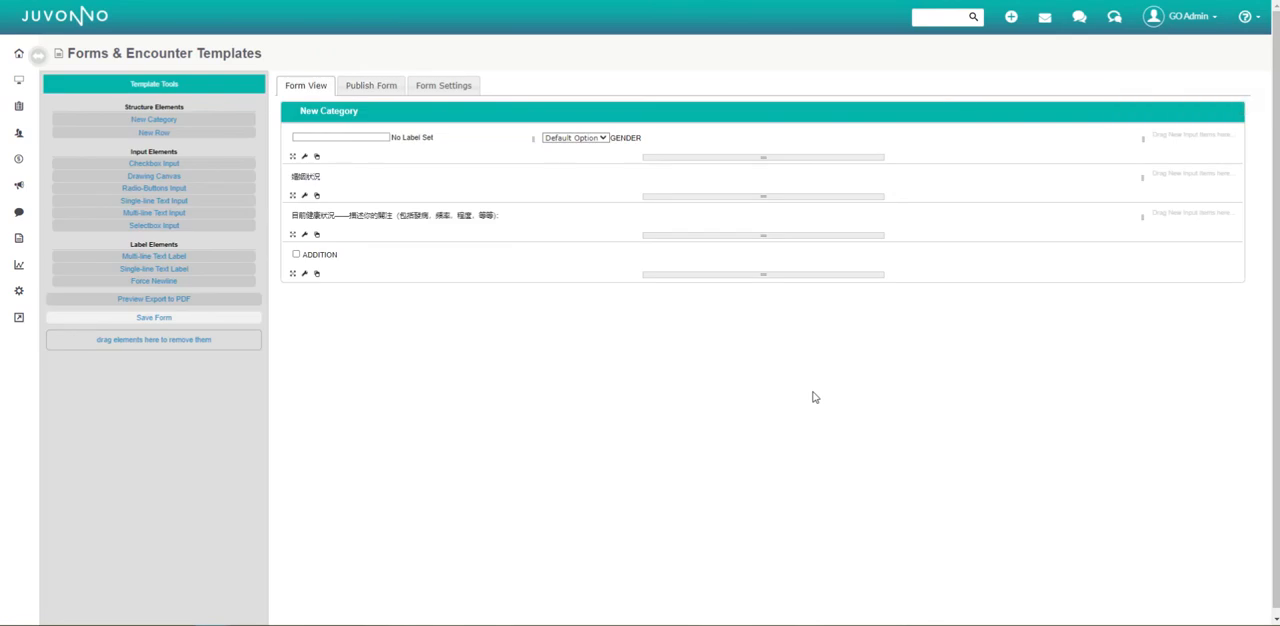
In the Intake Form Defaults, enable Show in Profile and Show in Portal for "TESTING 123 V 2", clear Show in Portal for "Character TEST", and save.
left_click(135, 283)
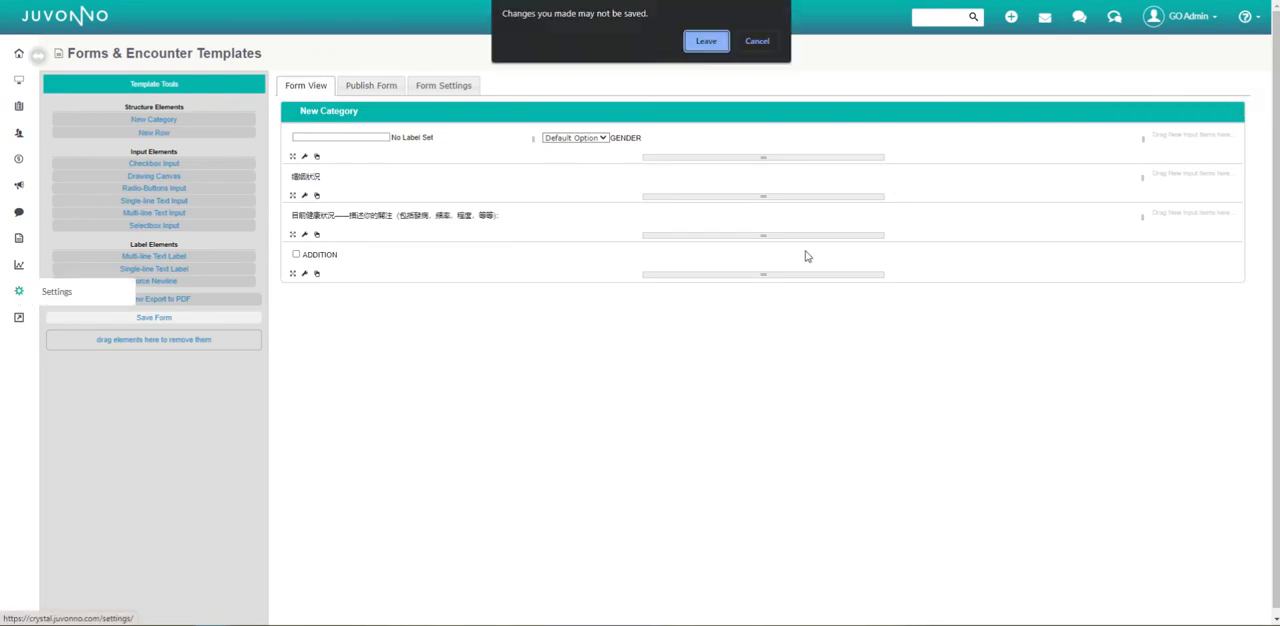
left_click(714, 43)
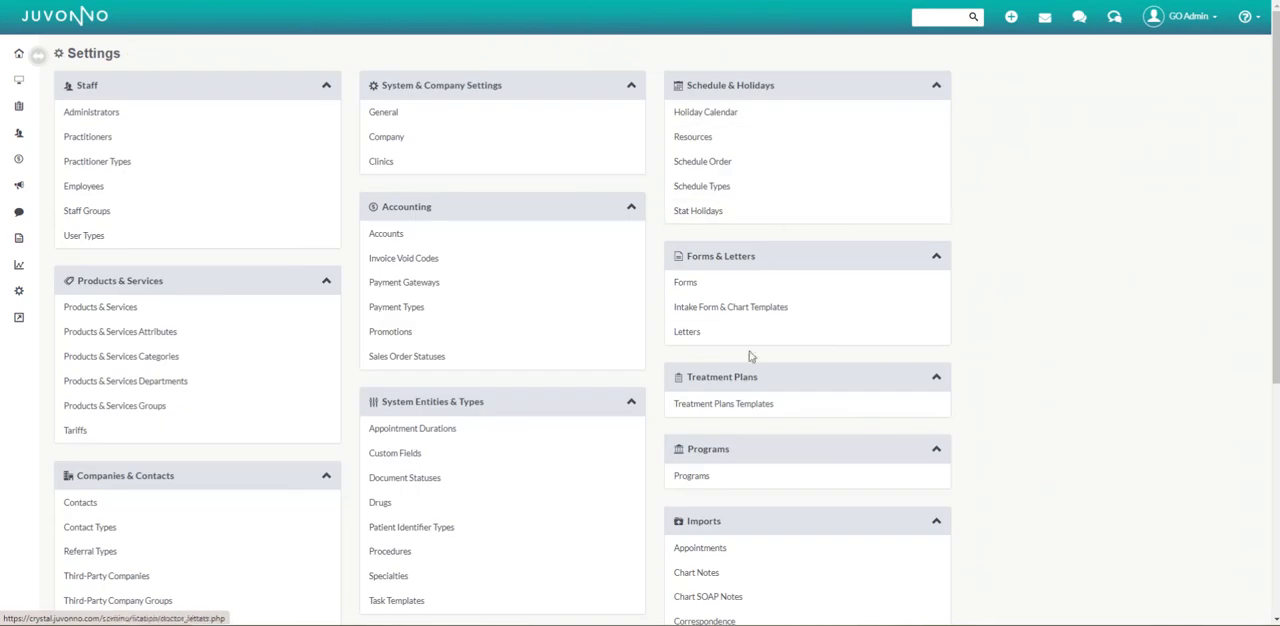
left_click(782, 306)
left_click(1024, 160)
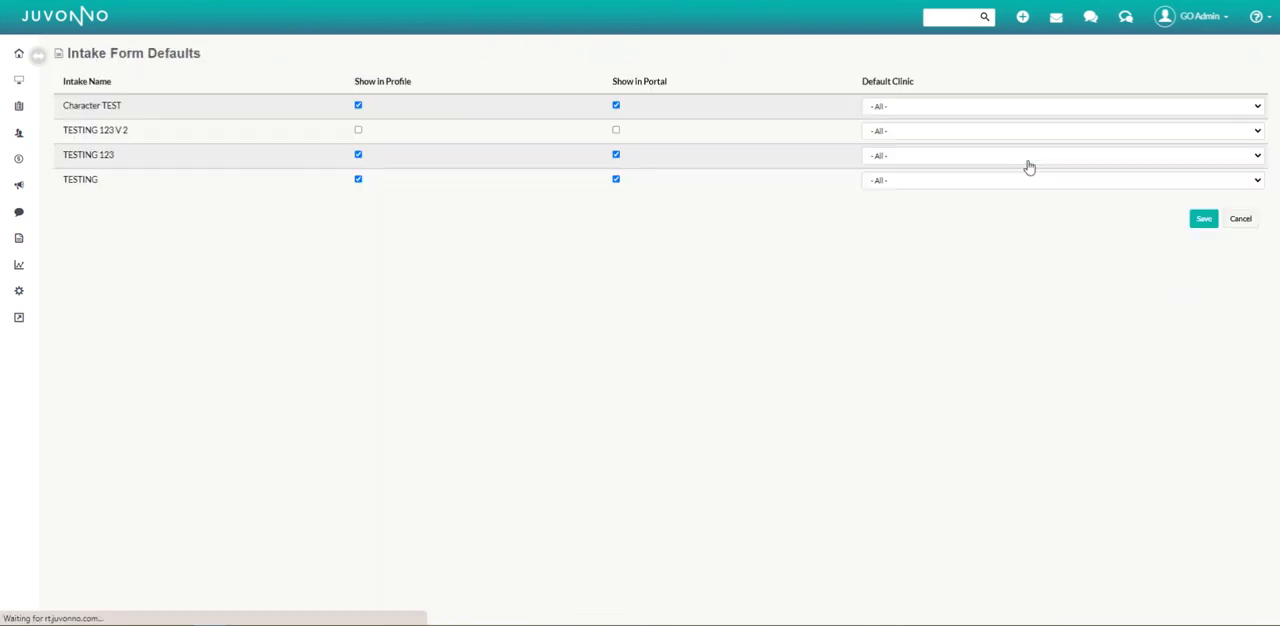
left_click(358, 130)
left_click(616, 130)
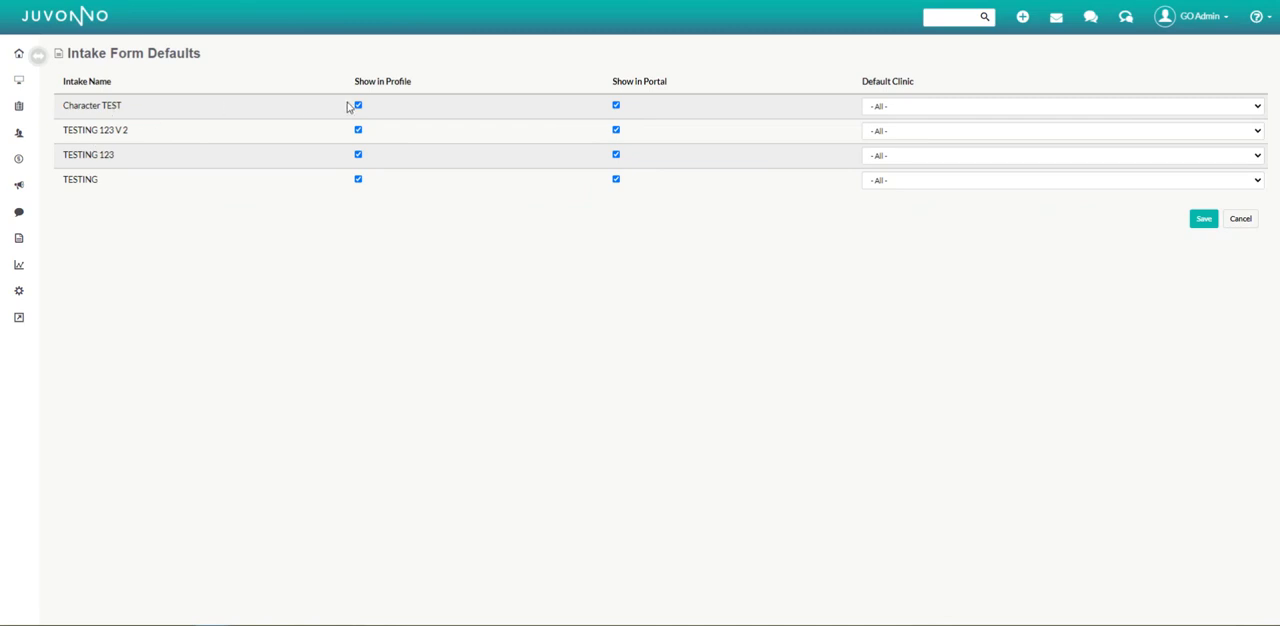
left_click(616, 106)
left_click(1204, 220)
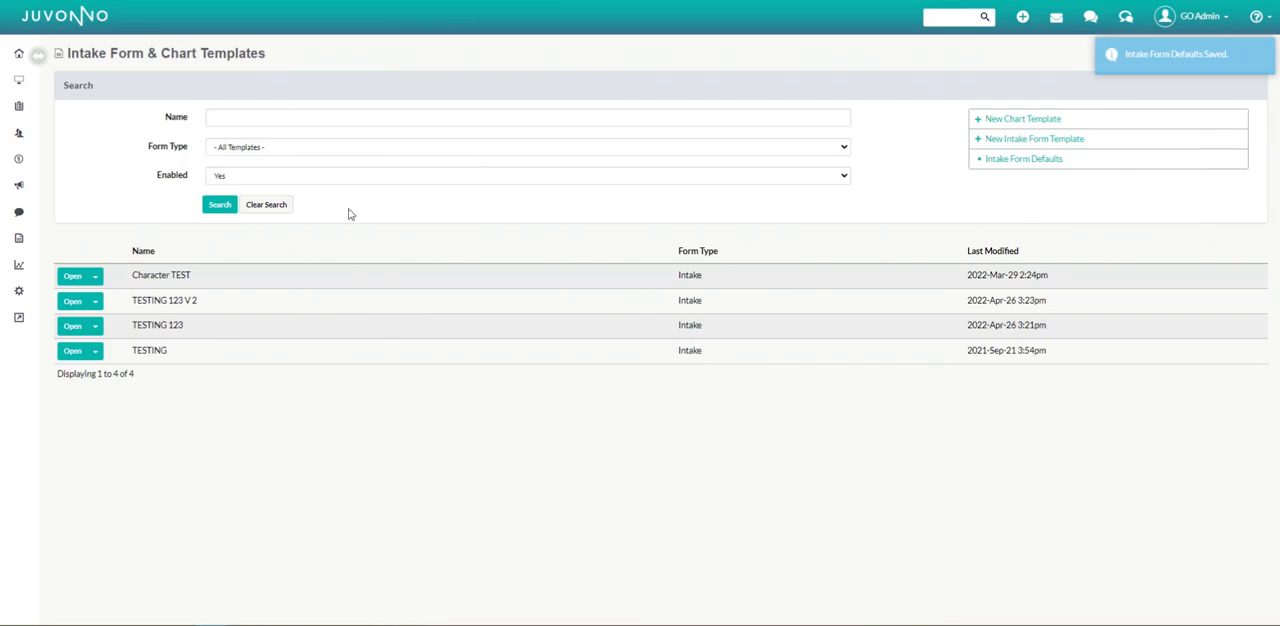
Open the "TESTING 123" intake template for editing.
left_click_drag(123, 278, 289, 280)
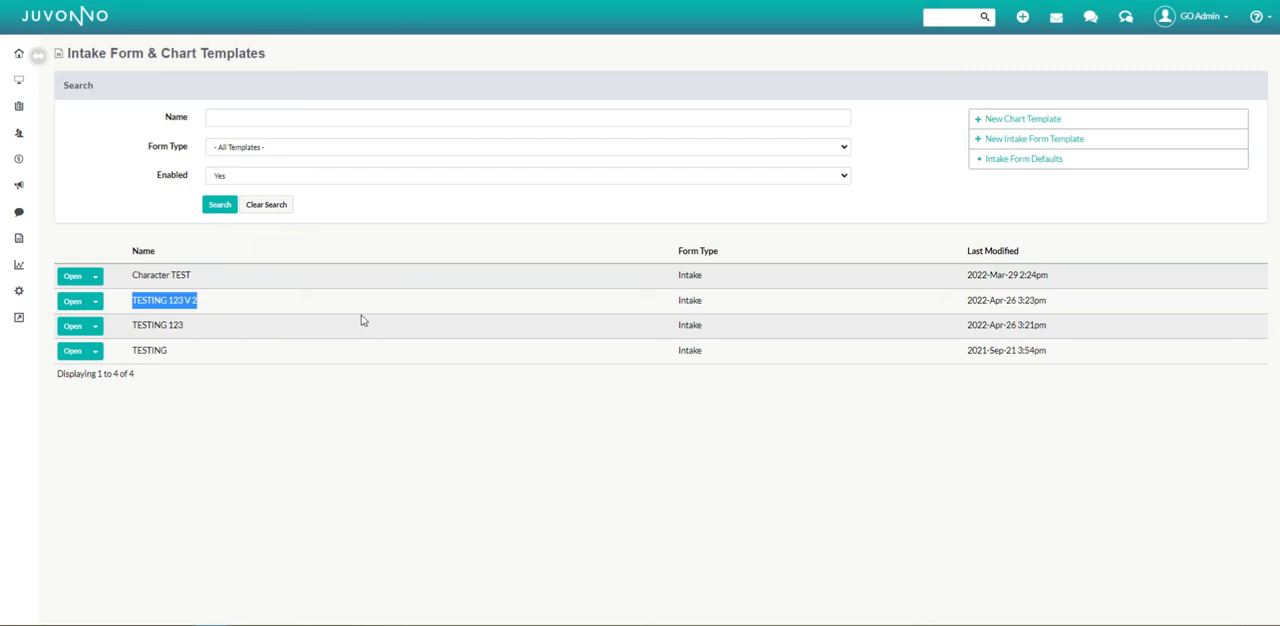
left_click(72, 325)
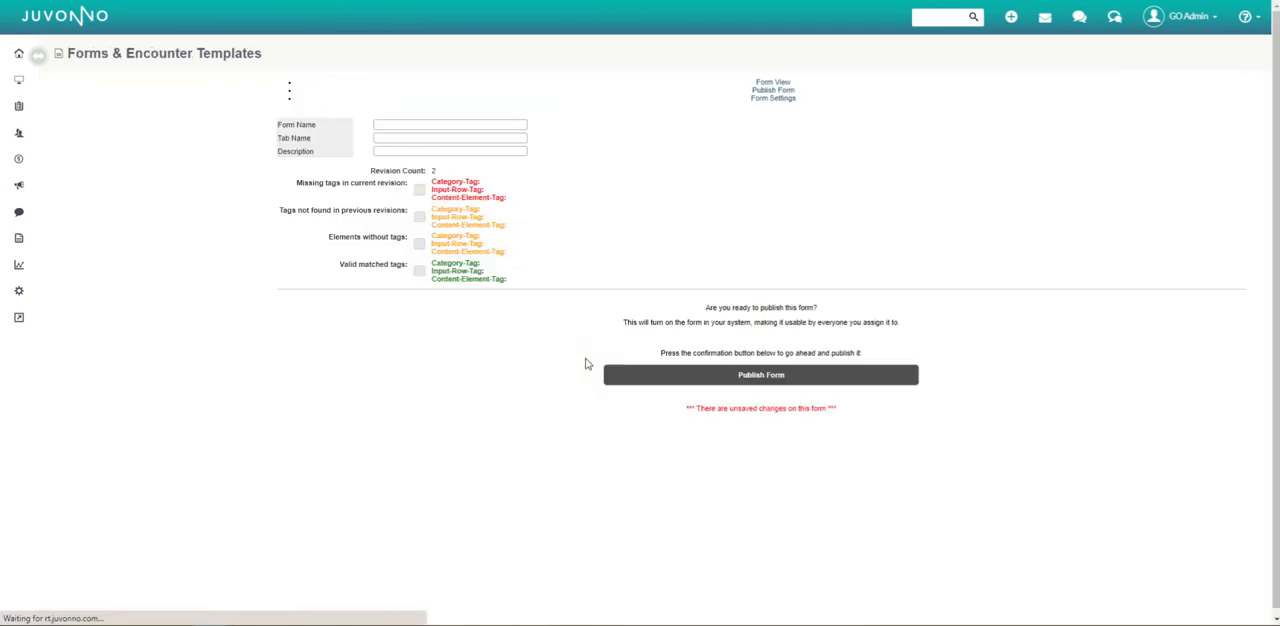